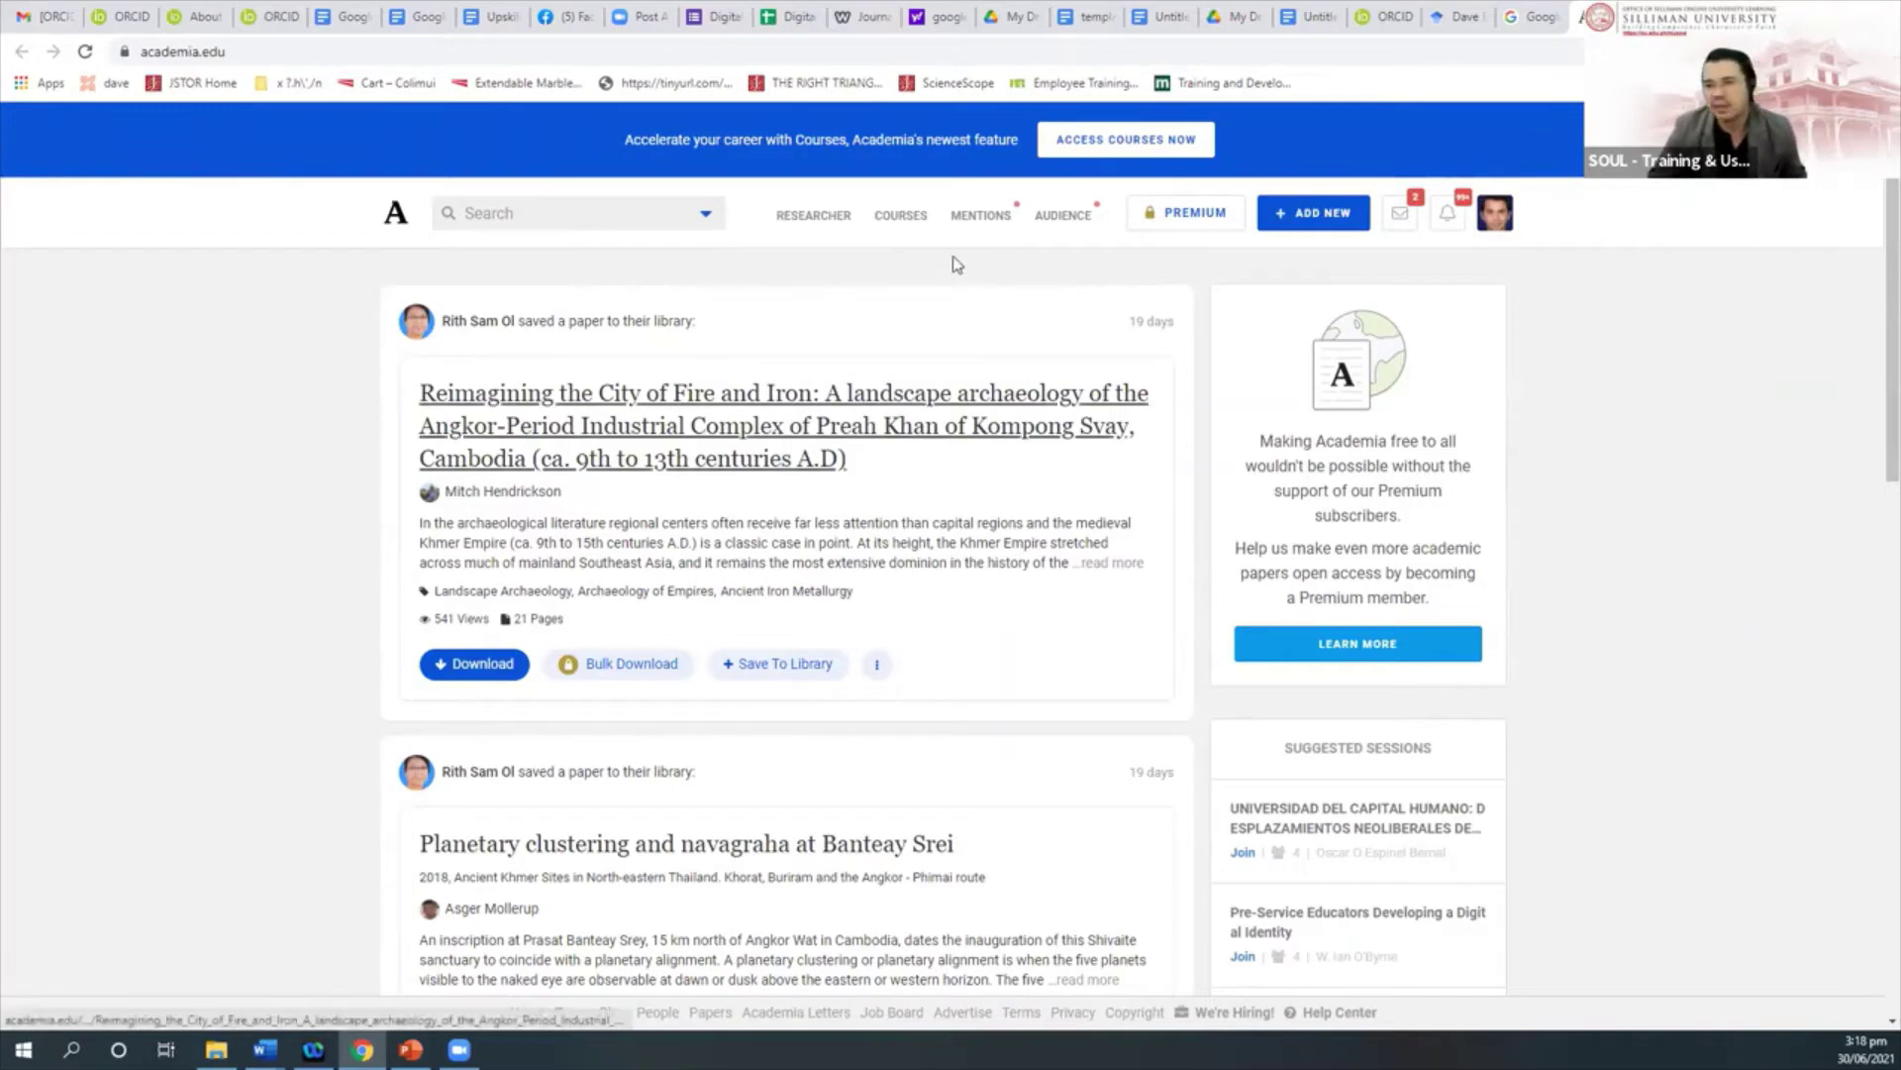
Open Academia.edu's Mentions page showing the 7,041 papers that mention you
left_click(998, 219)
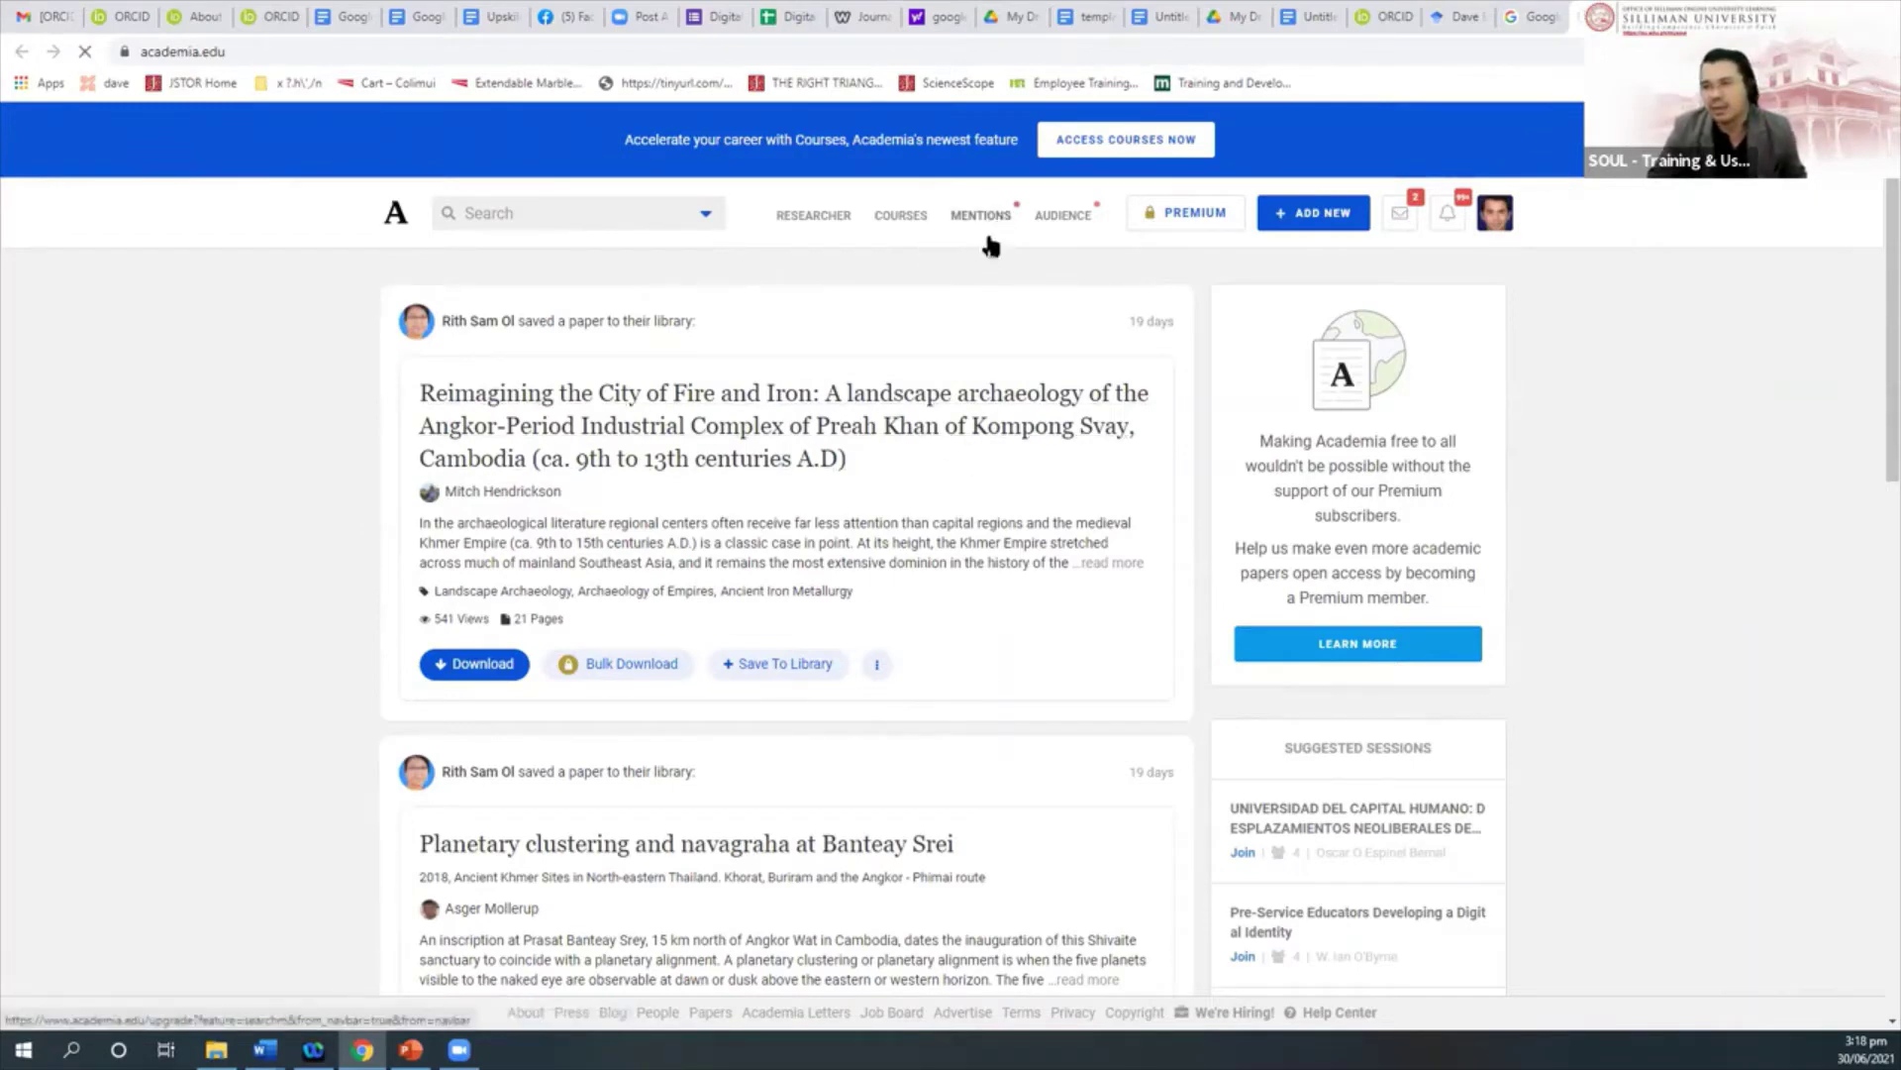
left_click(990, 219)
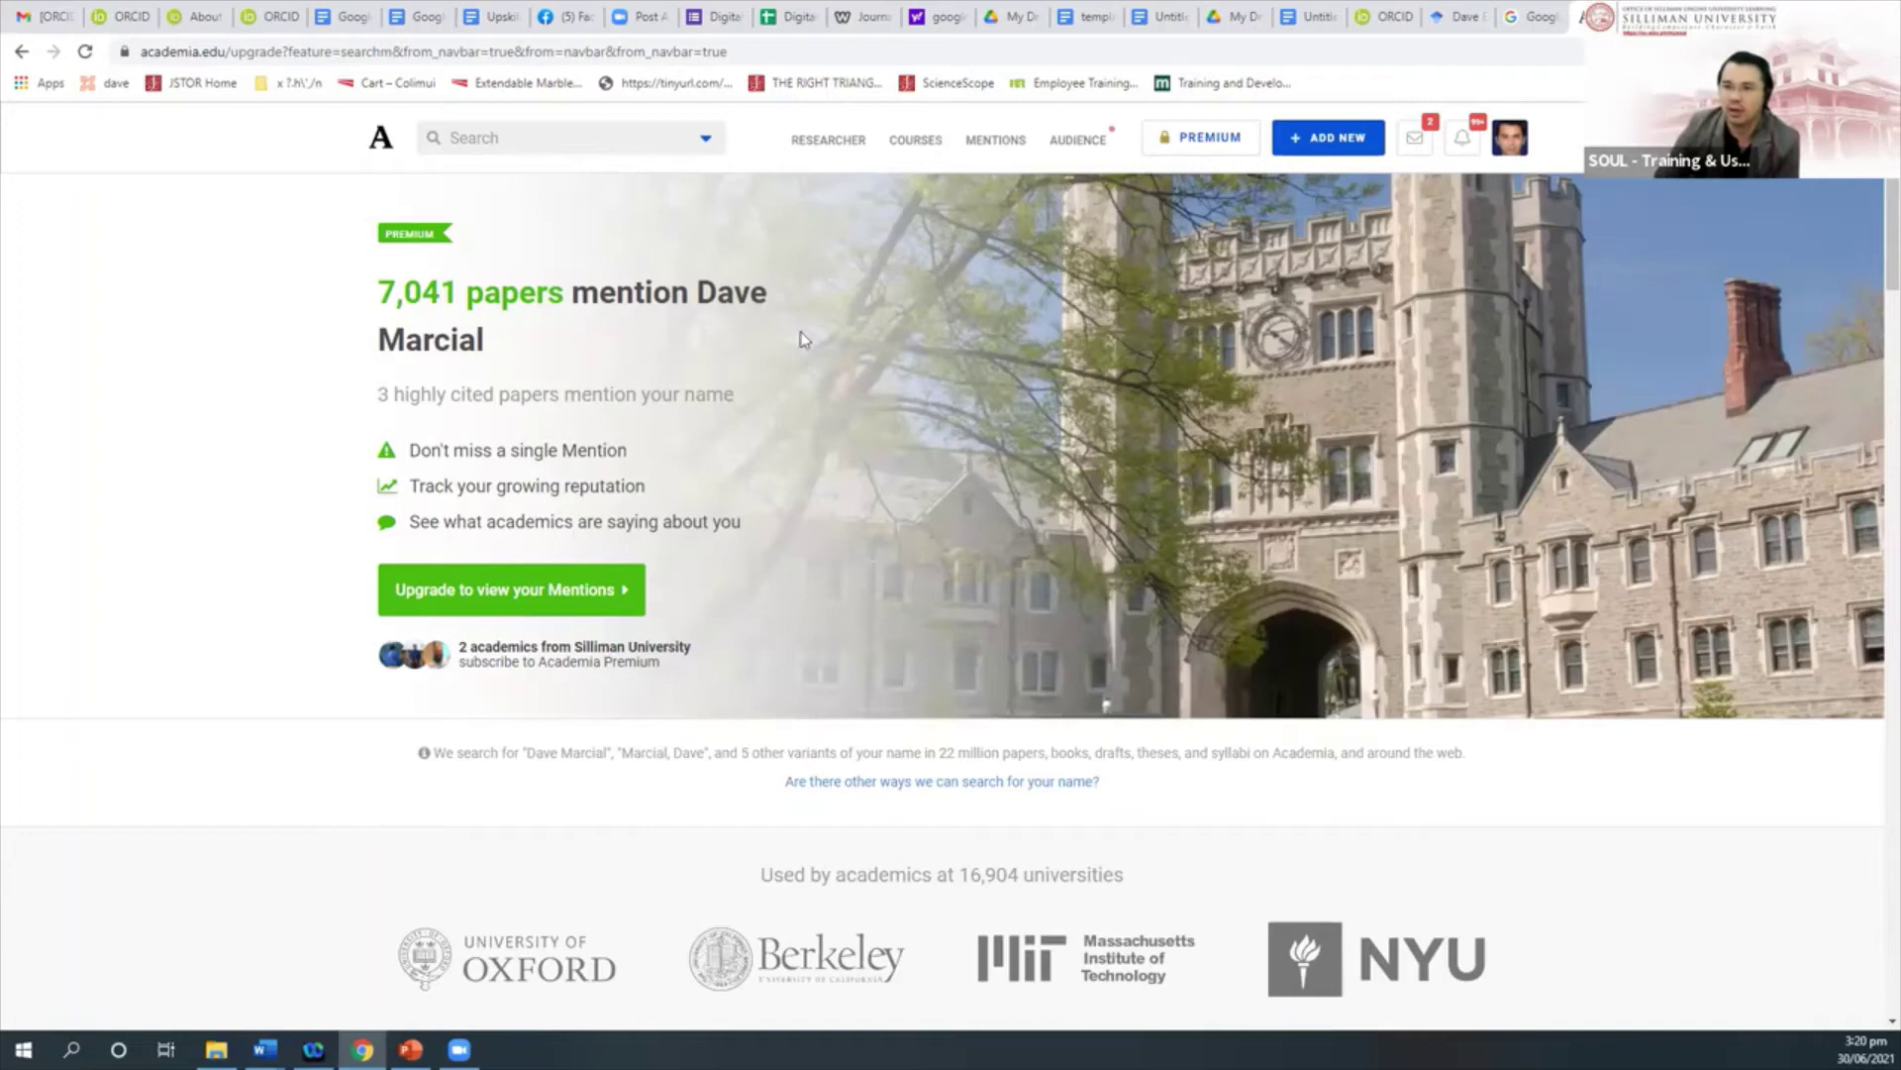
left_click(577, 594)
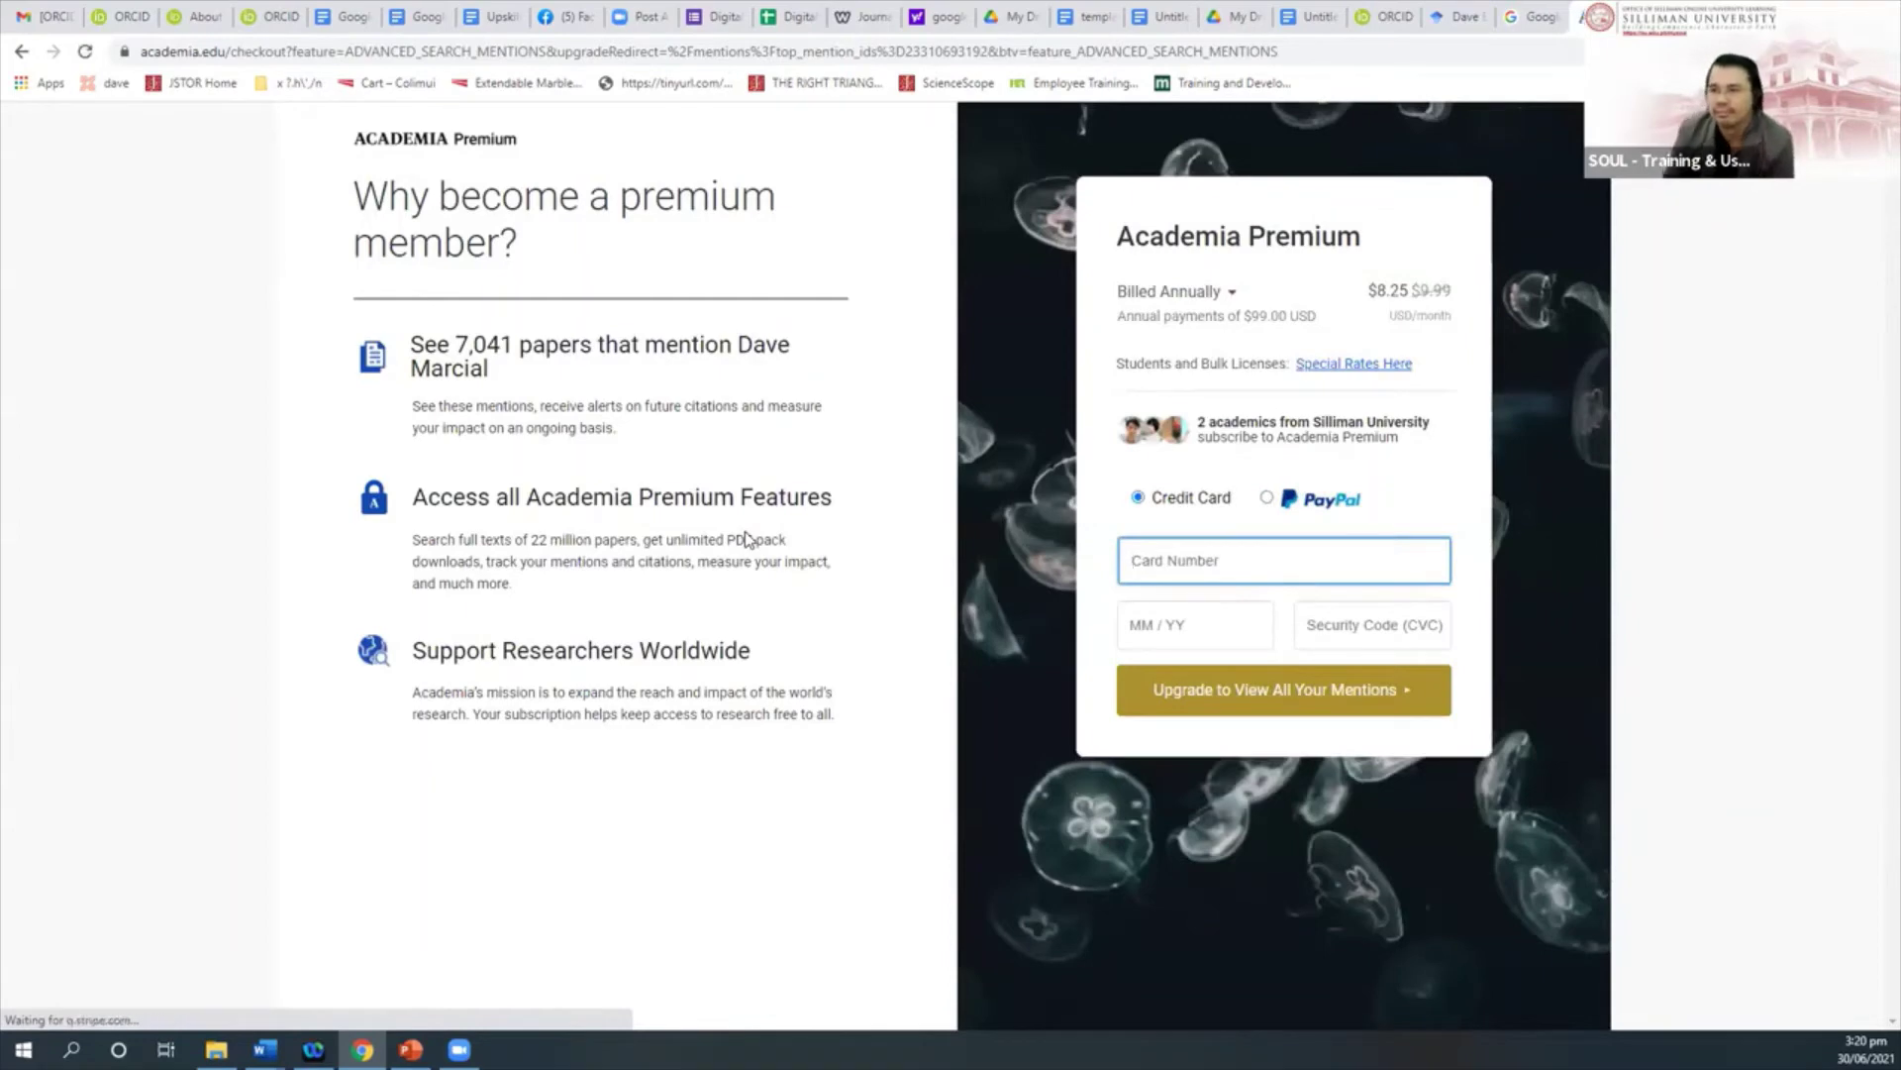
left_click(21, 51)
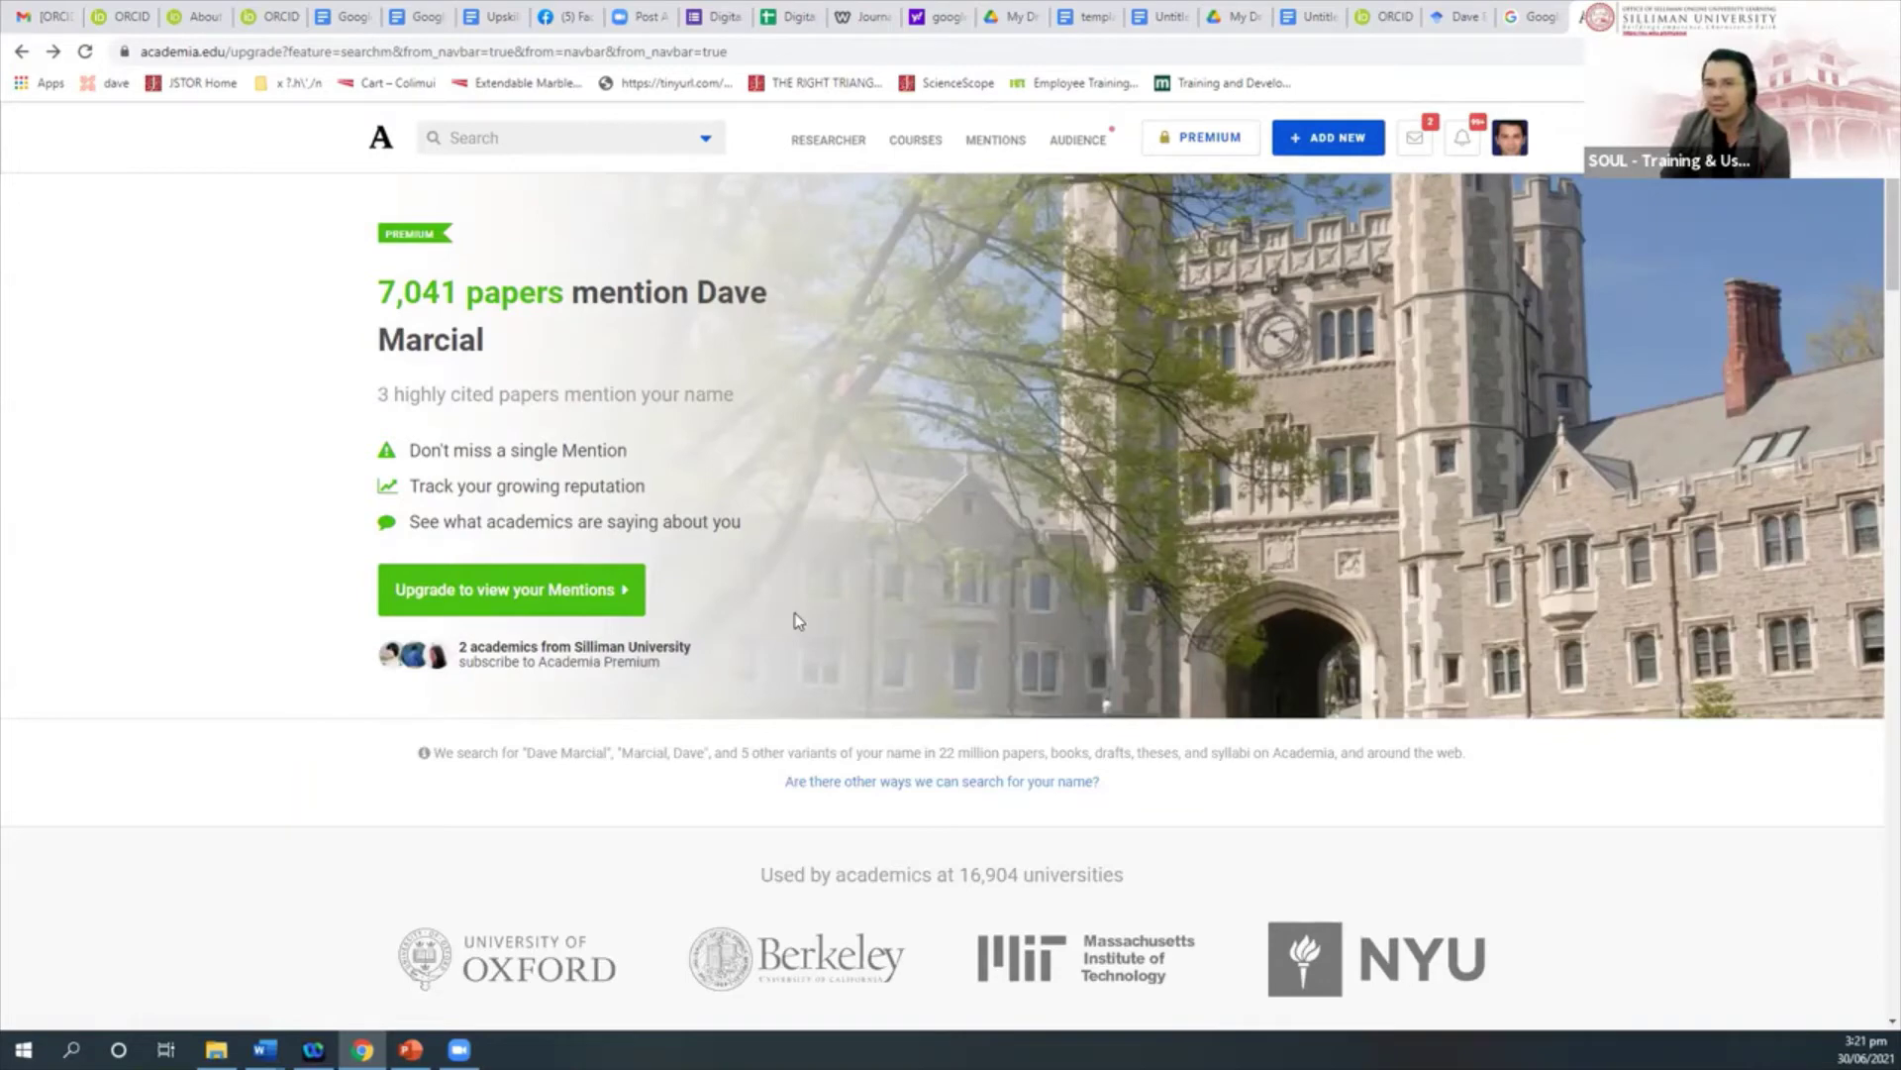
Open Account Settings from the profile avatar dropdown
left_click(1509, 138)
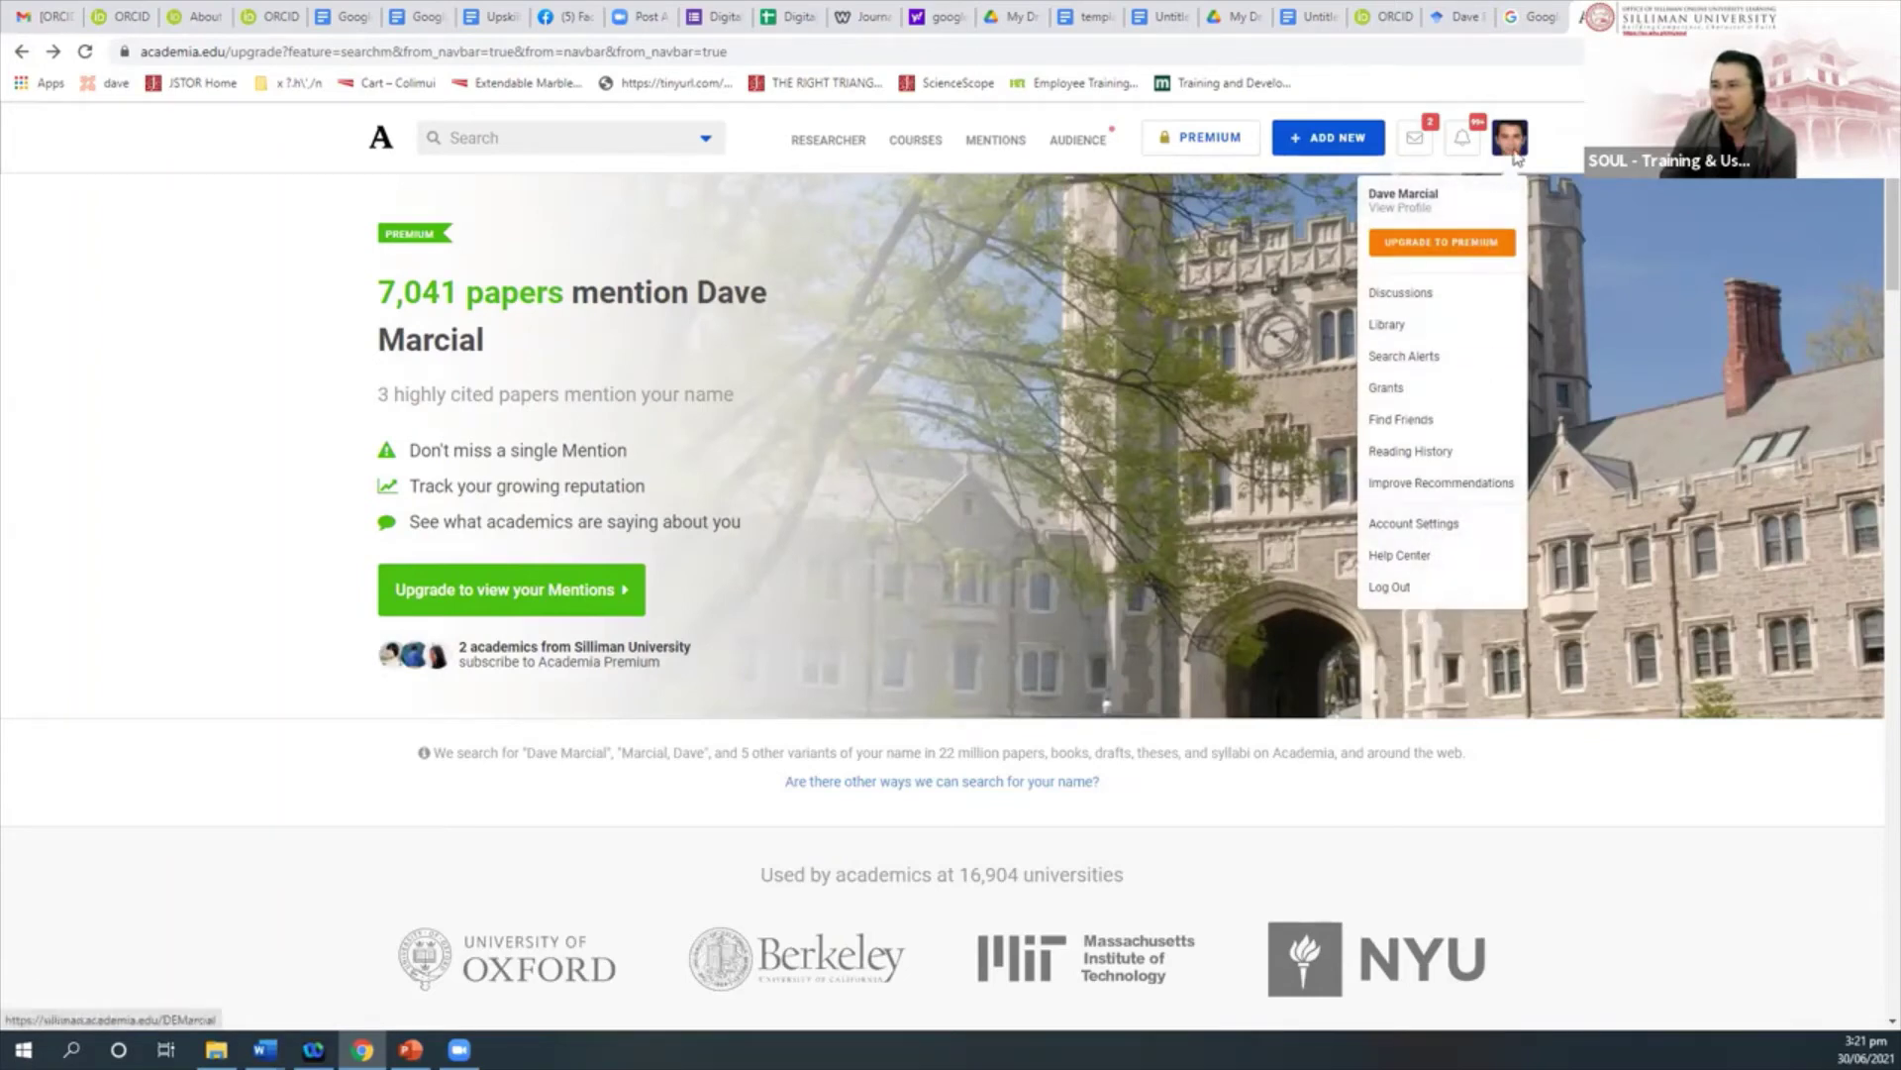
left_click(1426, 524)
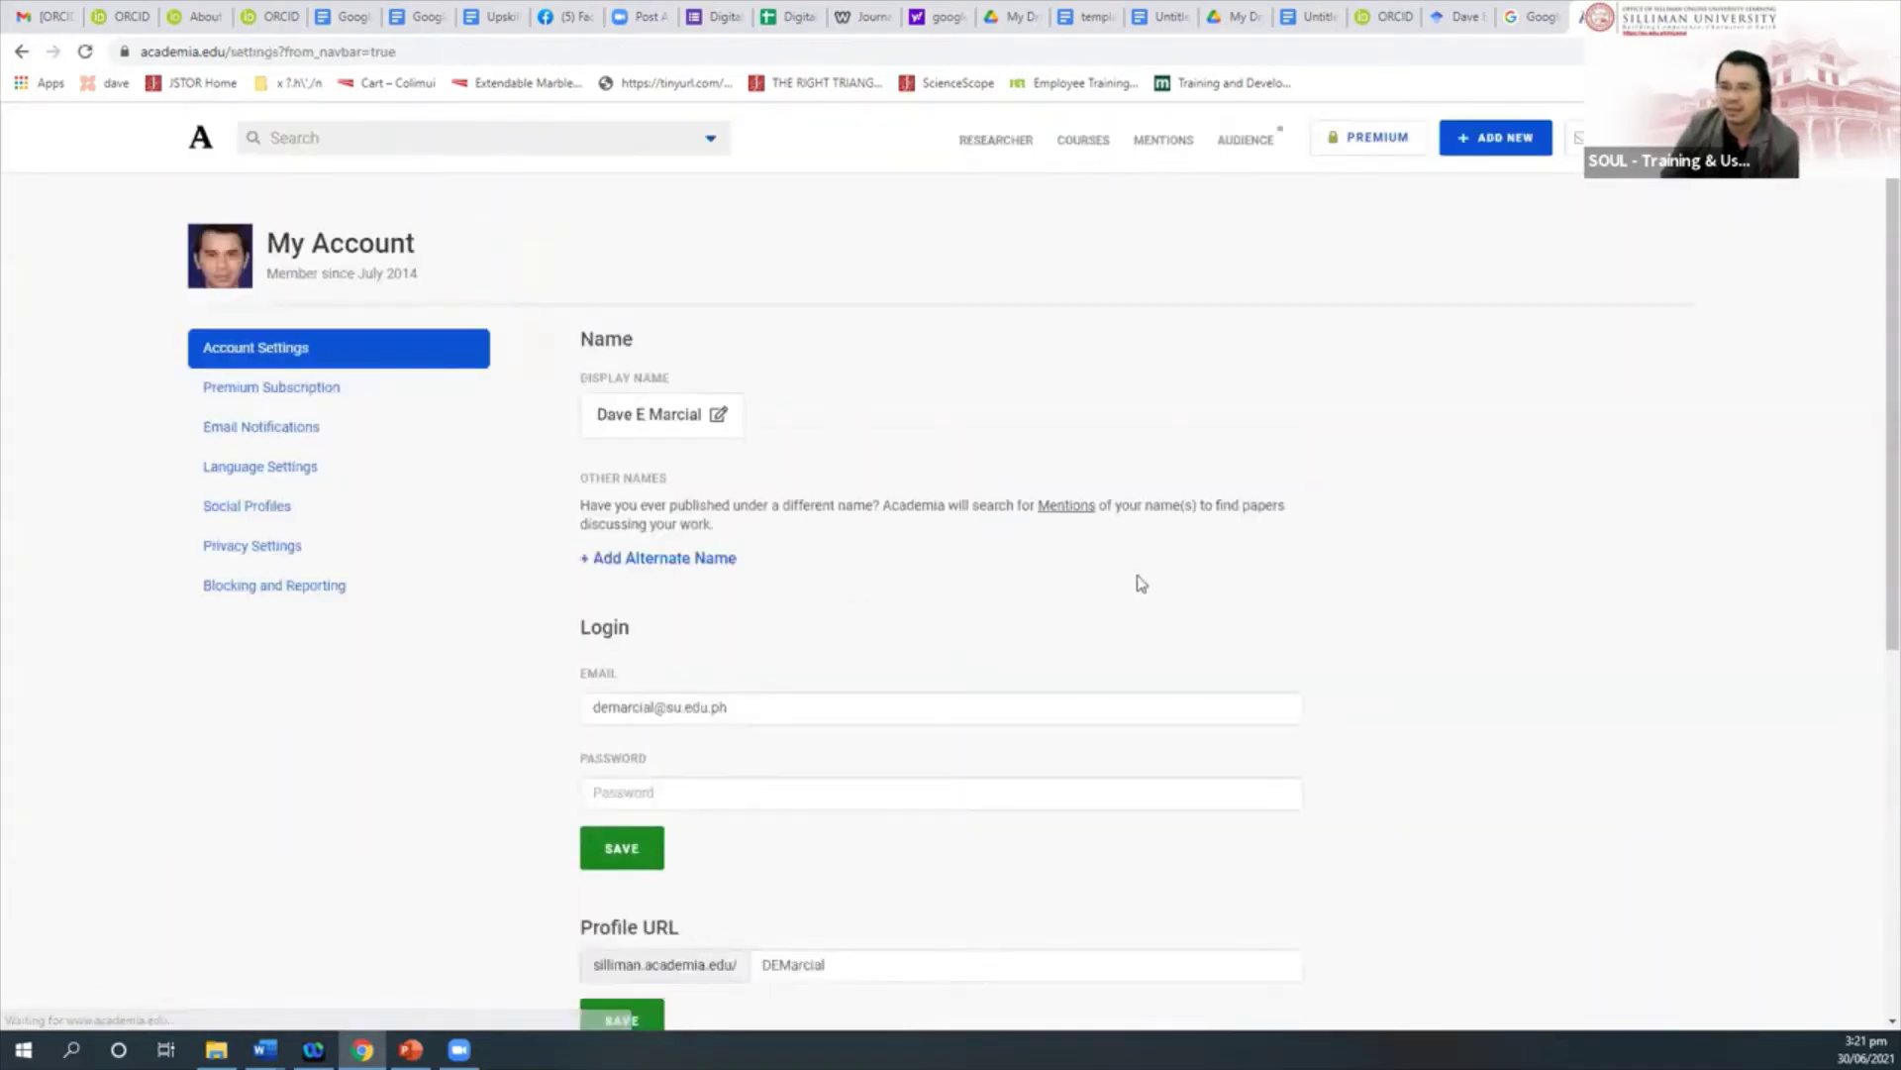
In Email Notifications, switch General Announcements and Your Network emails off, then back on
left_click(276, 429)
scroll(806, 585, "down", 2)
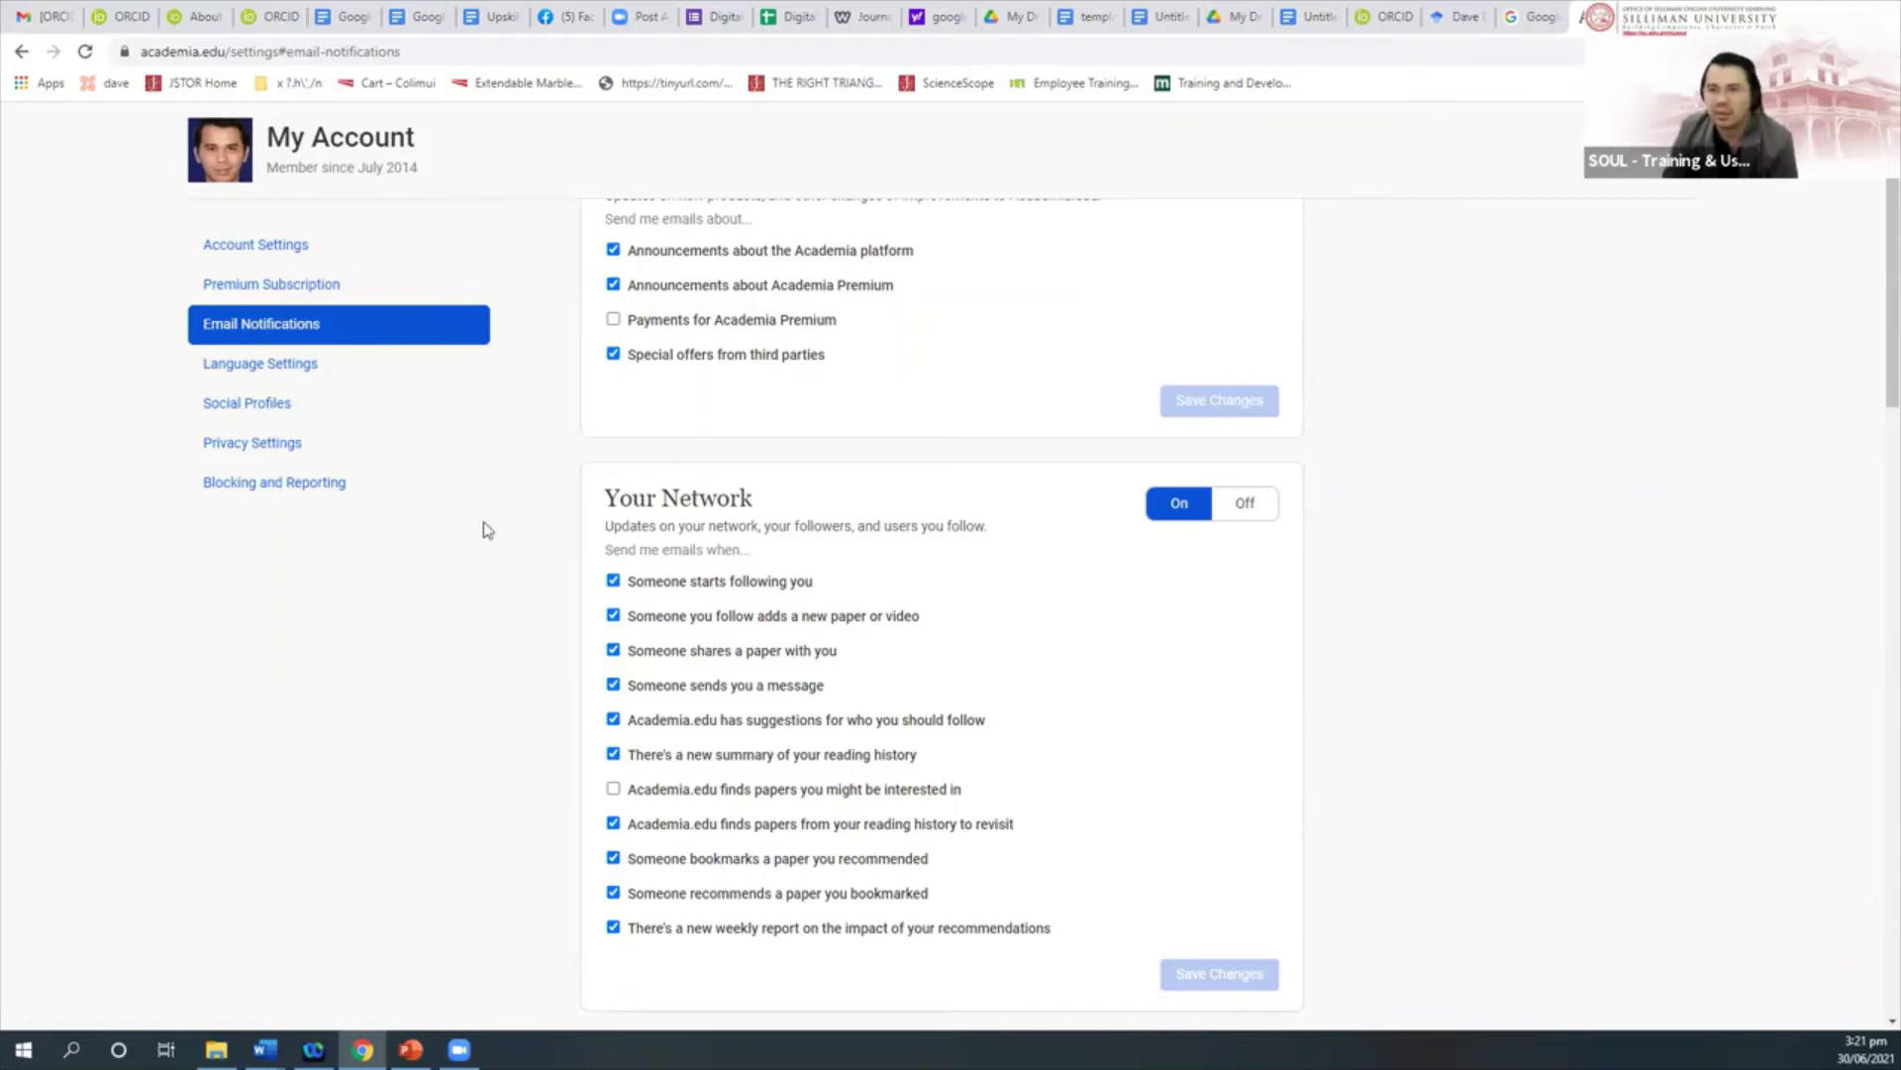
scroll(278, 284, "up", 2)
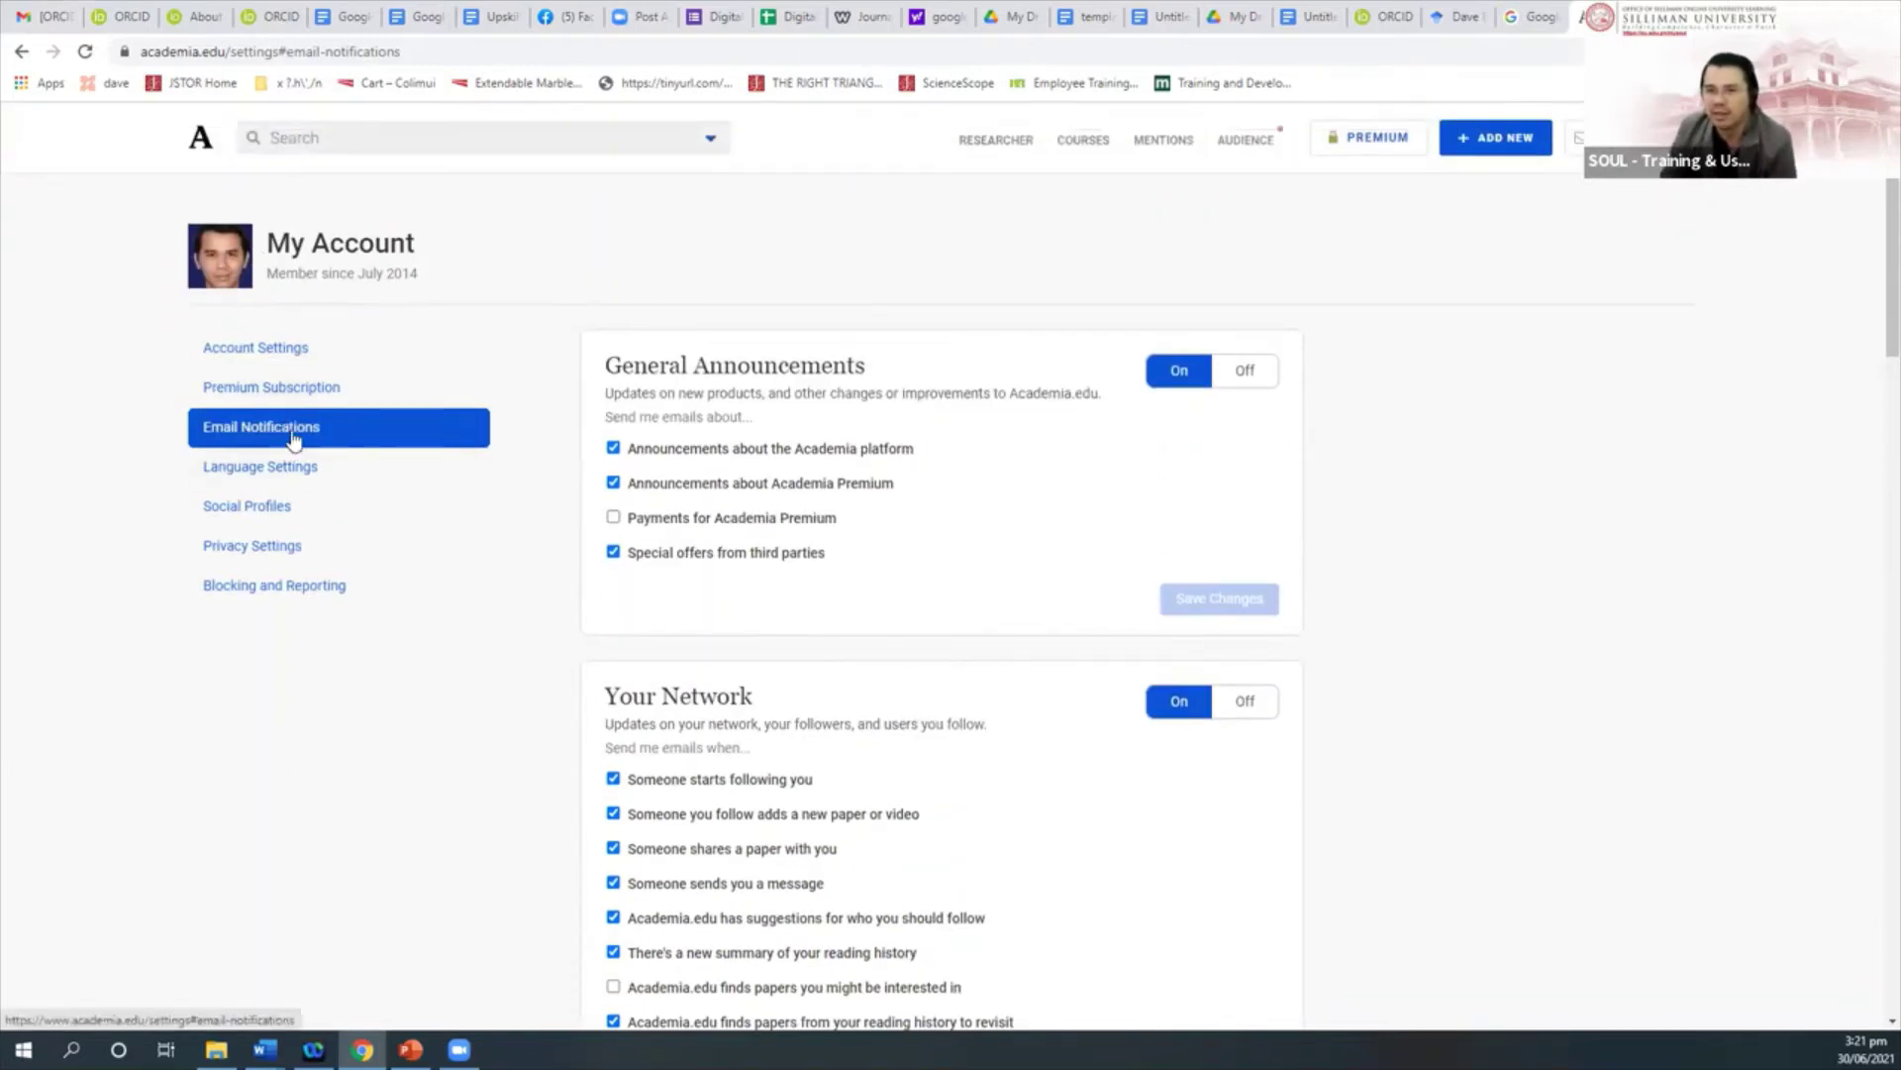
left_click(1265, 372)
scroll(1383, 561, "down", 2)
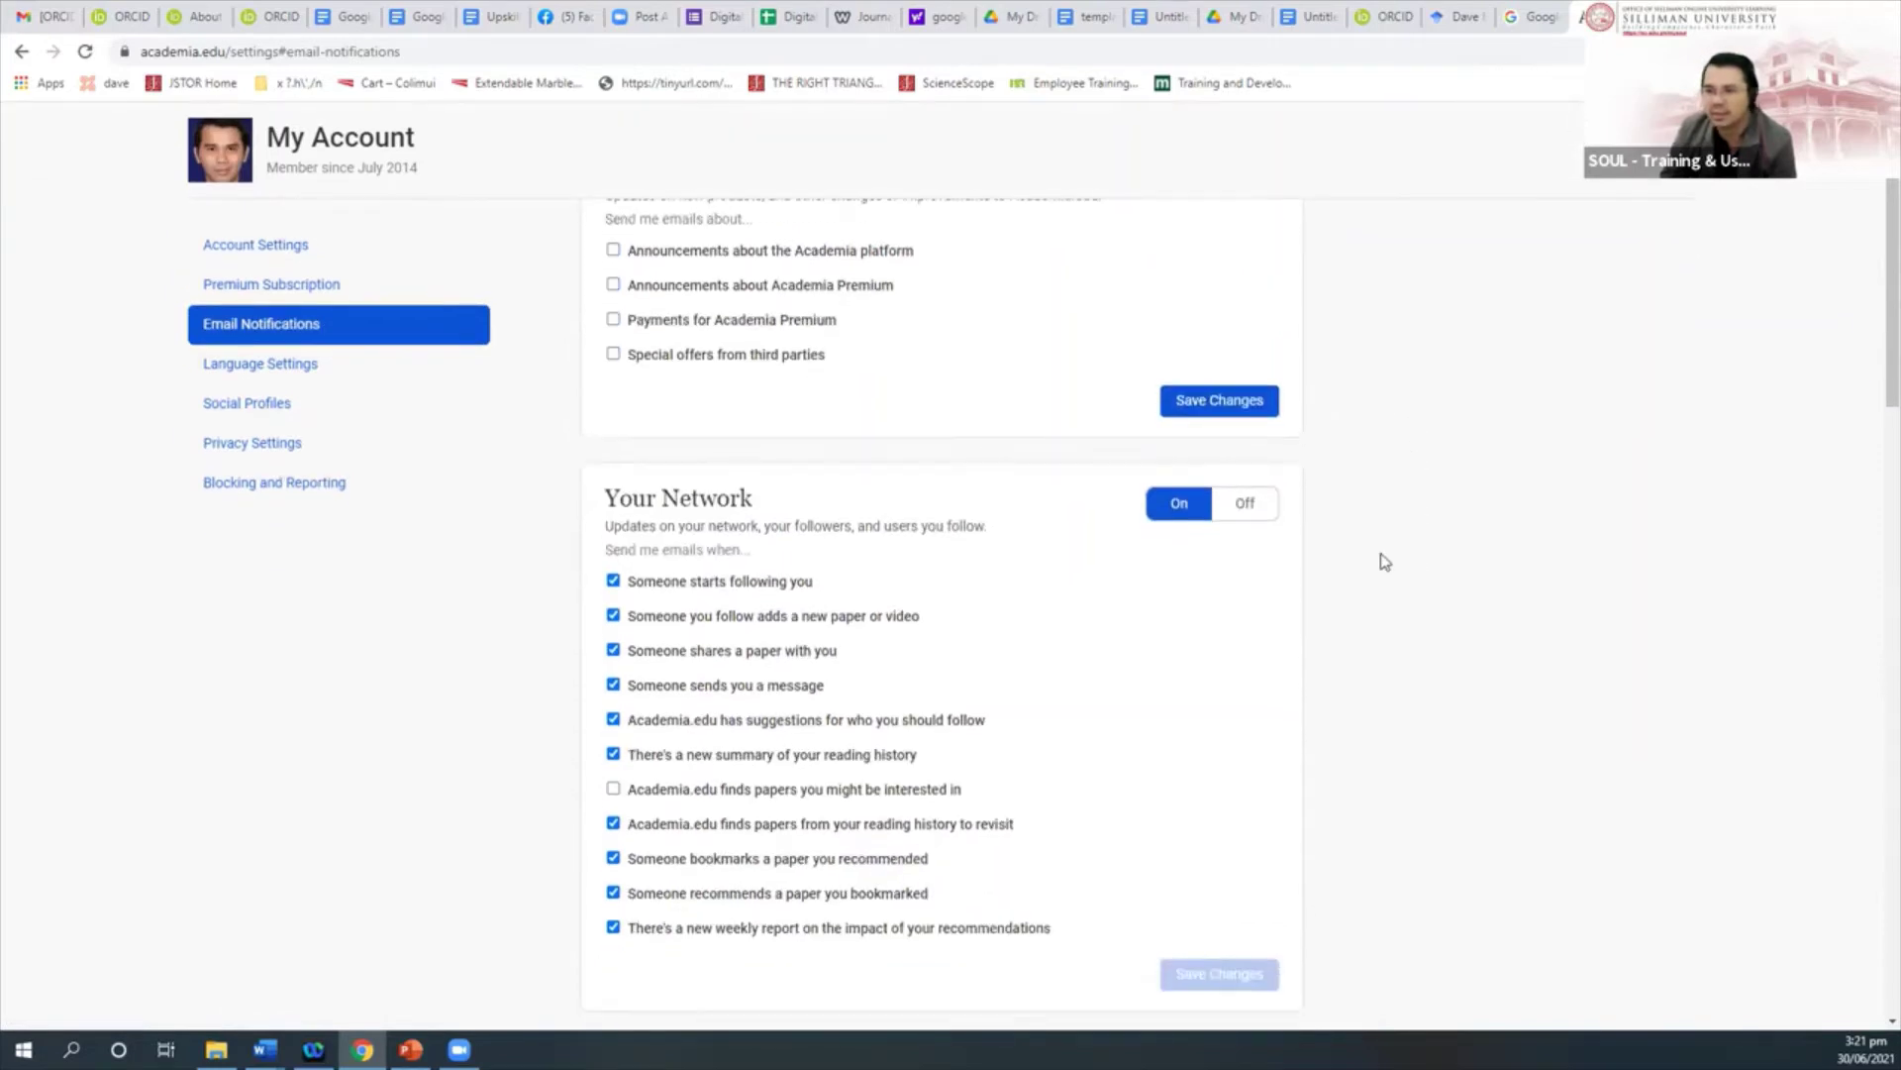
left_click(1251, 504)
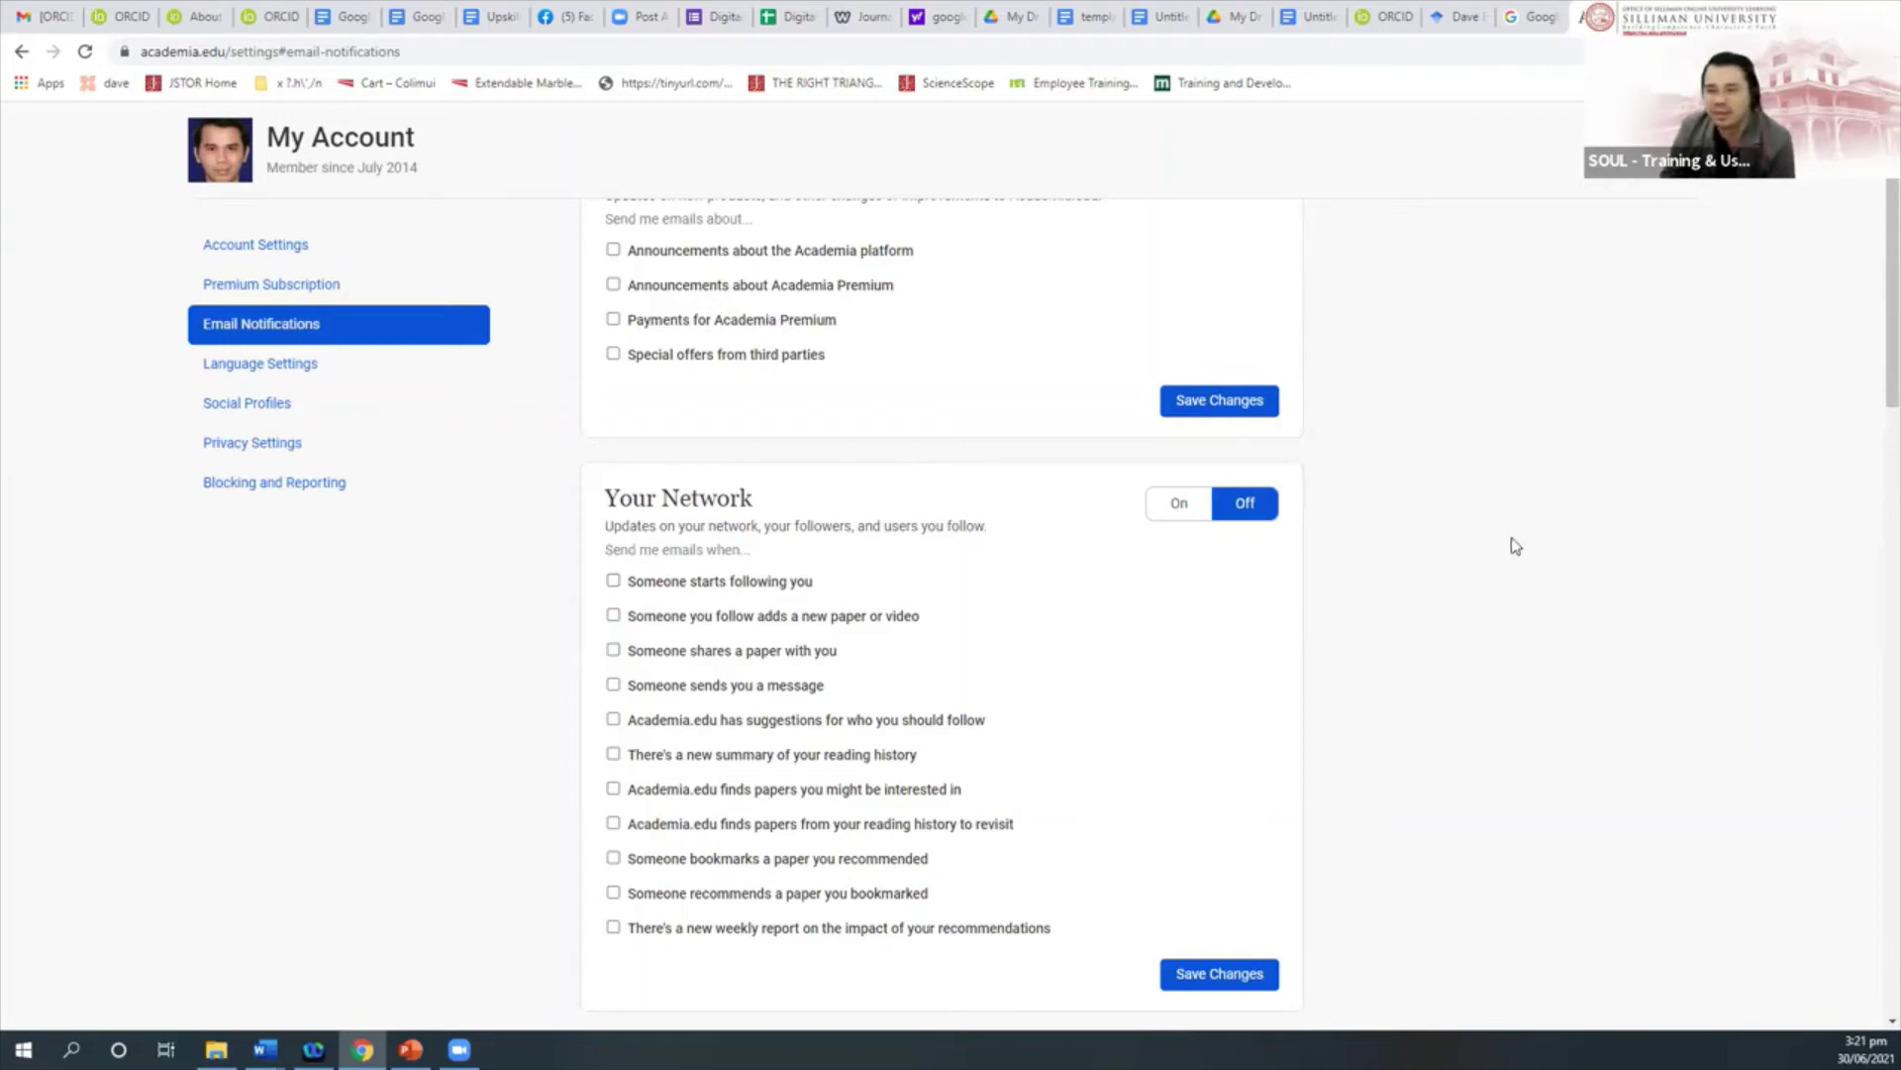
scroll(1496, 574, "down", 1)
scroll(1495, 573, "down", 1)
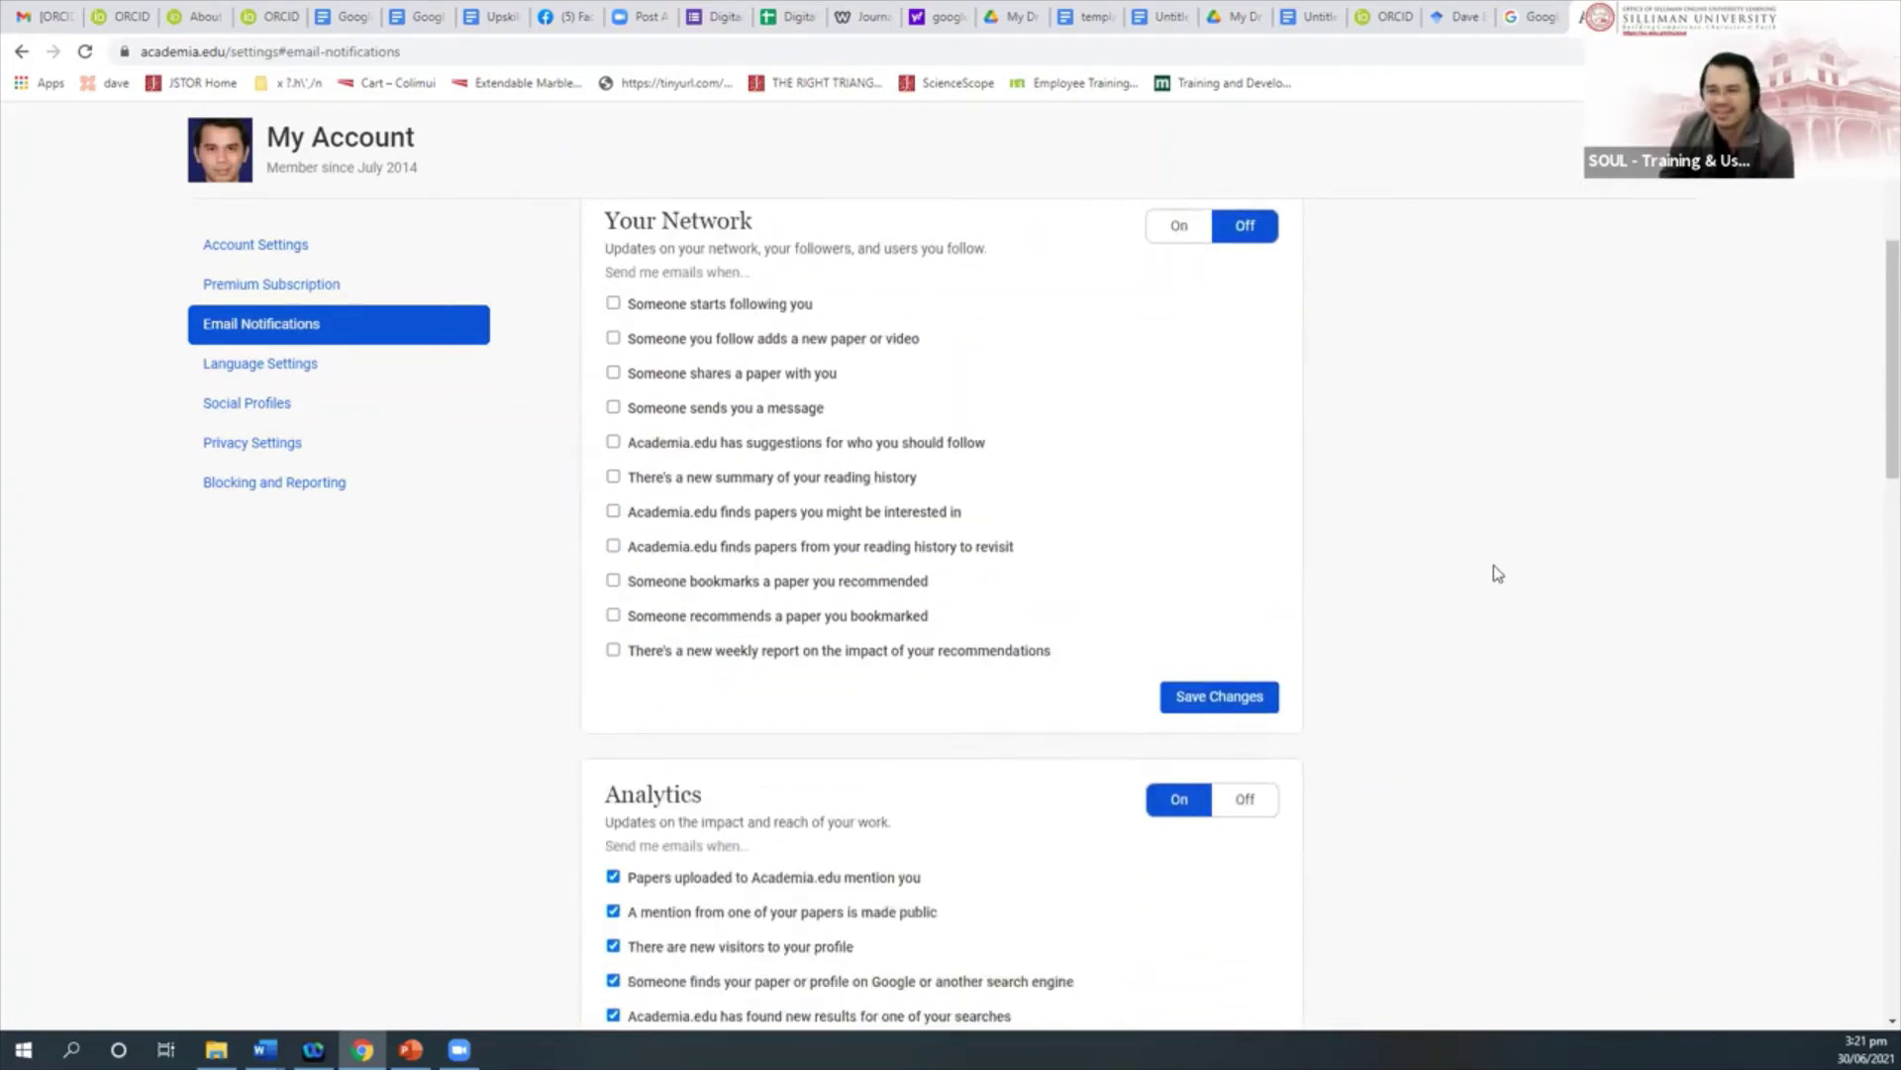
scroll(1492, 573, "down", 1)
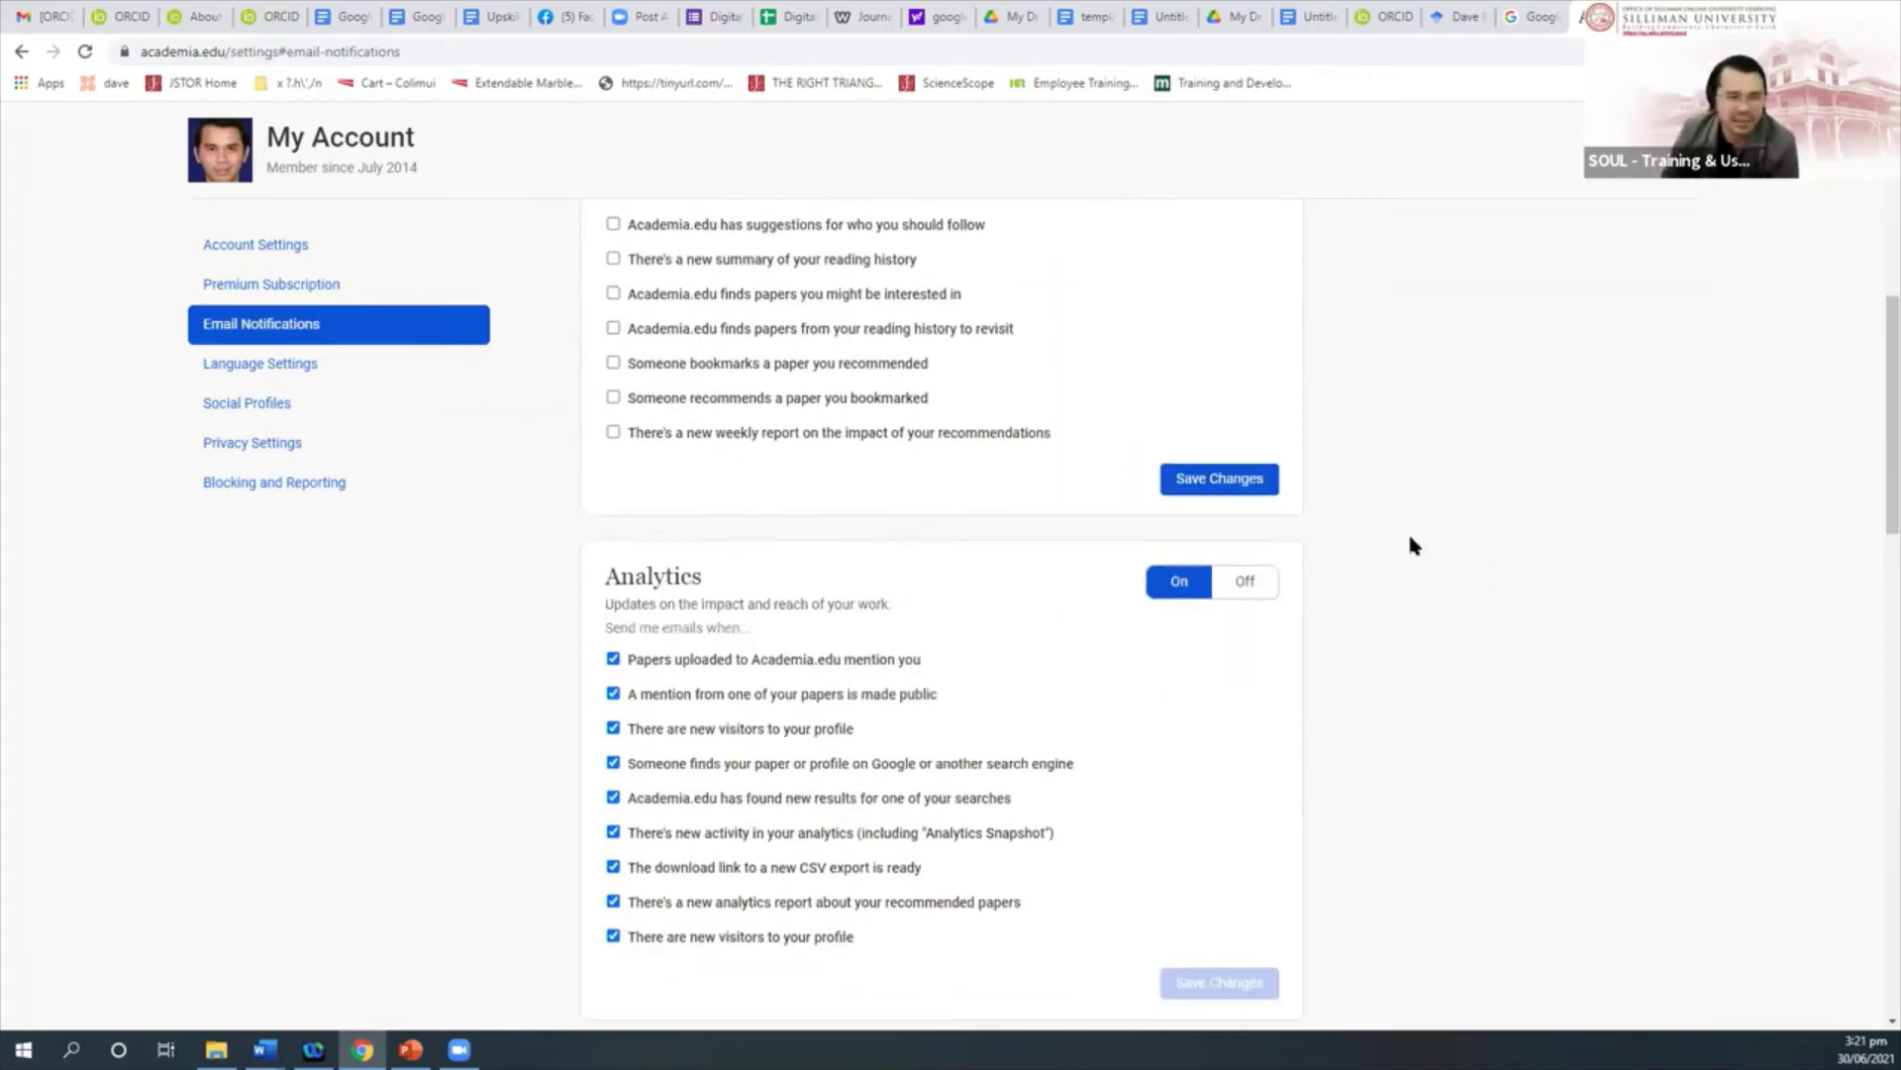
scroll(1405, 531, "up", 2)
scroll(1405, 530, "up", 3)
left_click(1180, 704)
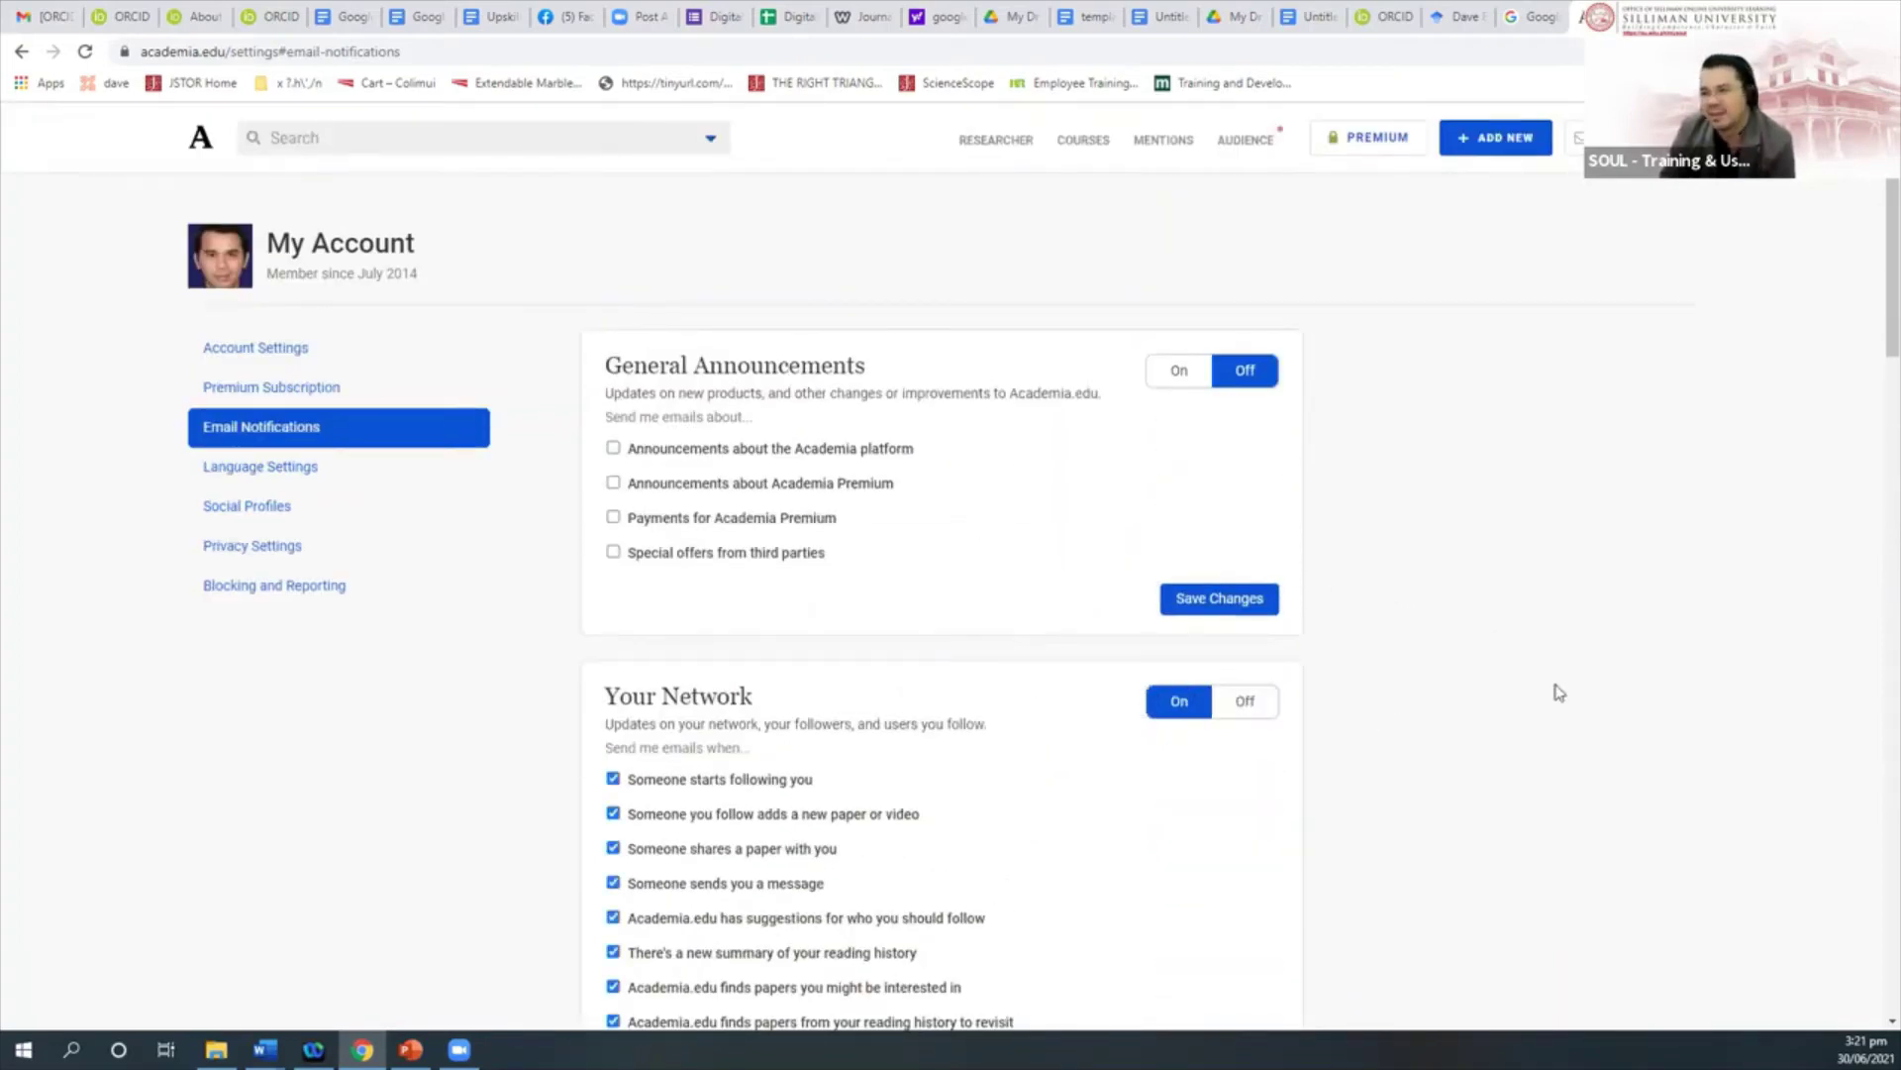
left_click(1179, 374)
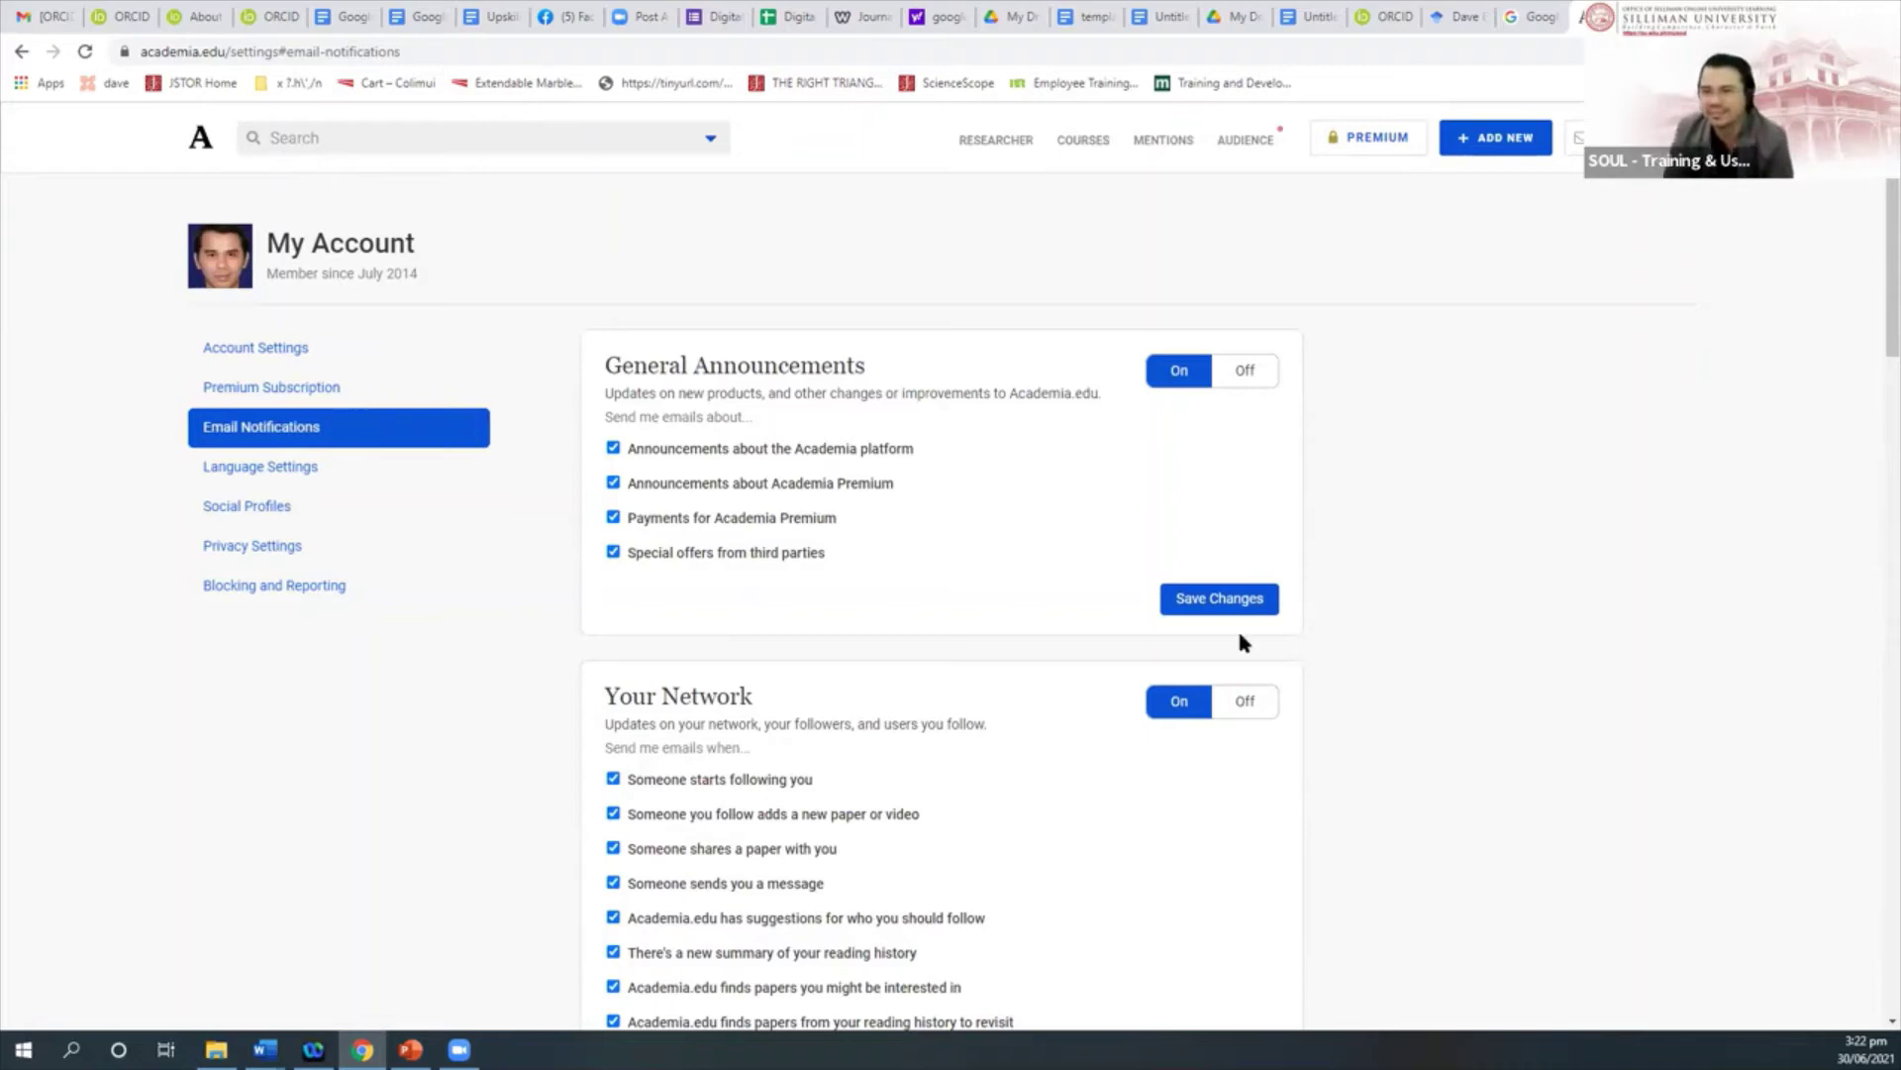
scroll(965, 483, "down", 2)
scroll(1039, 490, "down", 2)
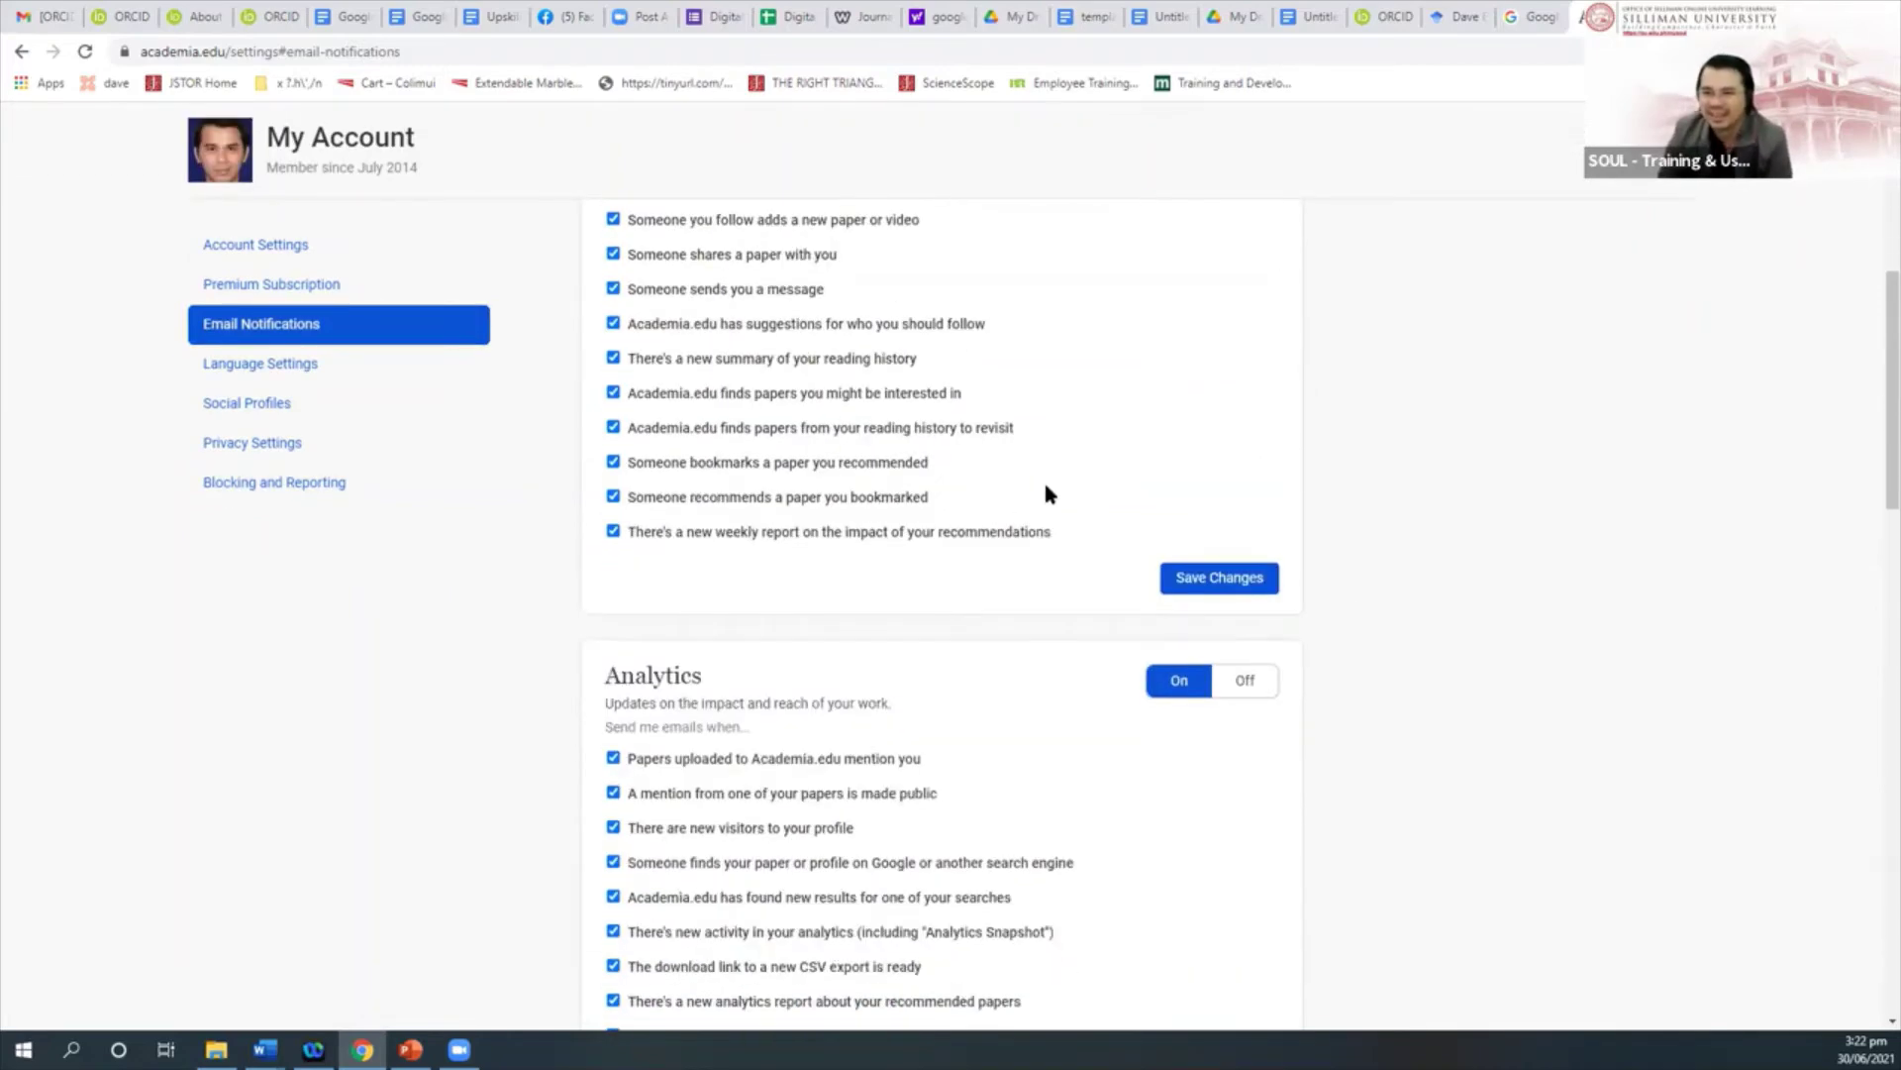
scroll(1046, 492, "down", 2)
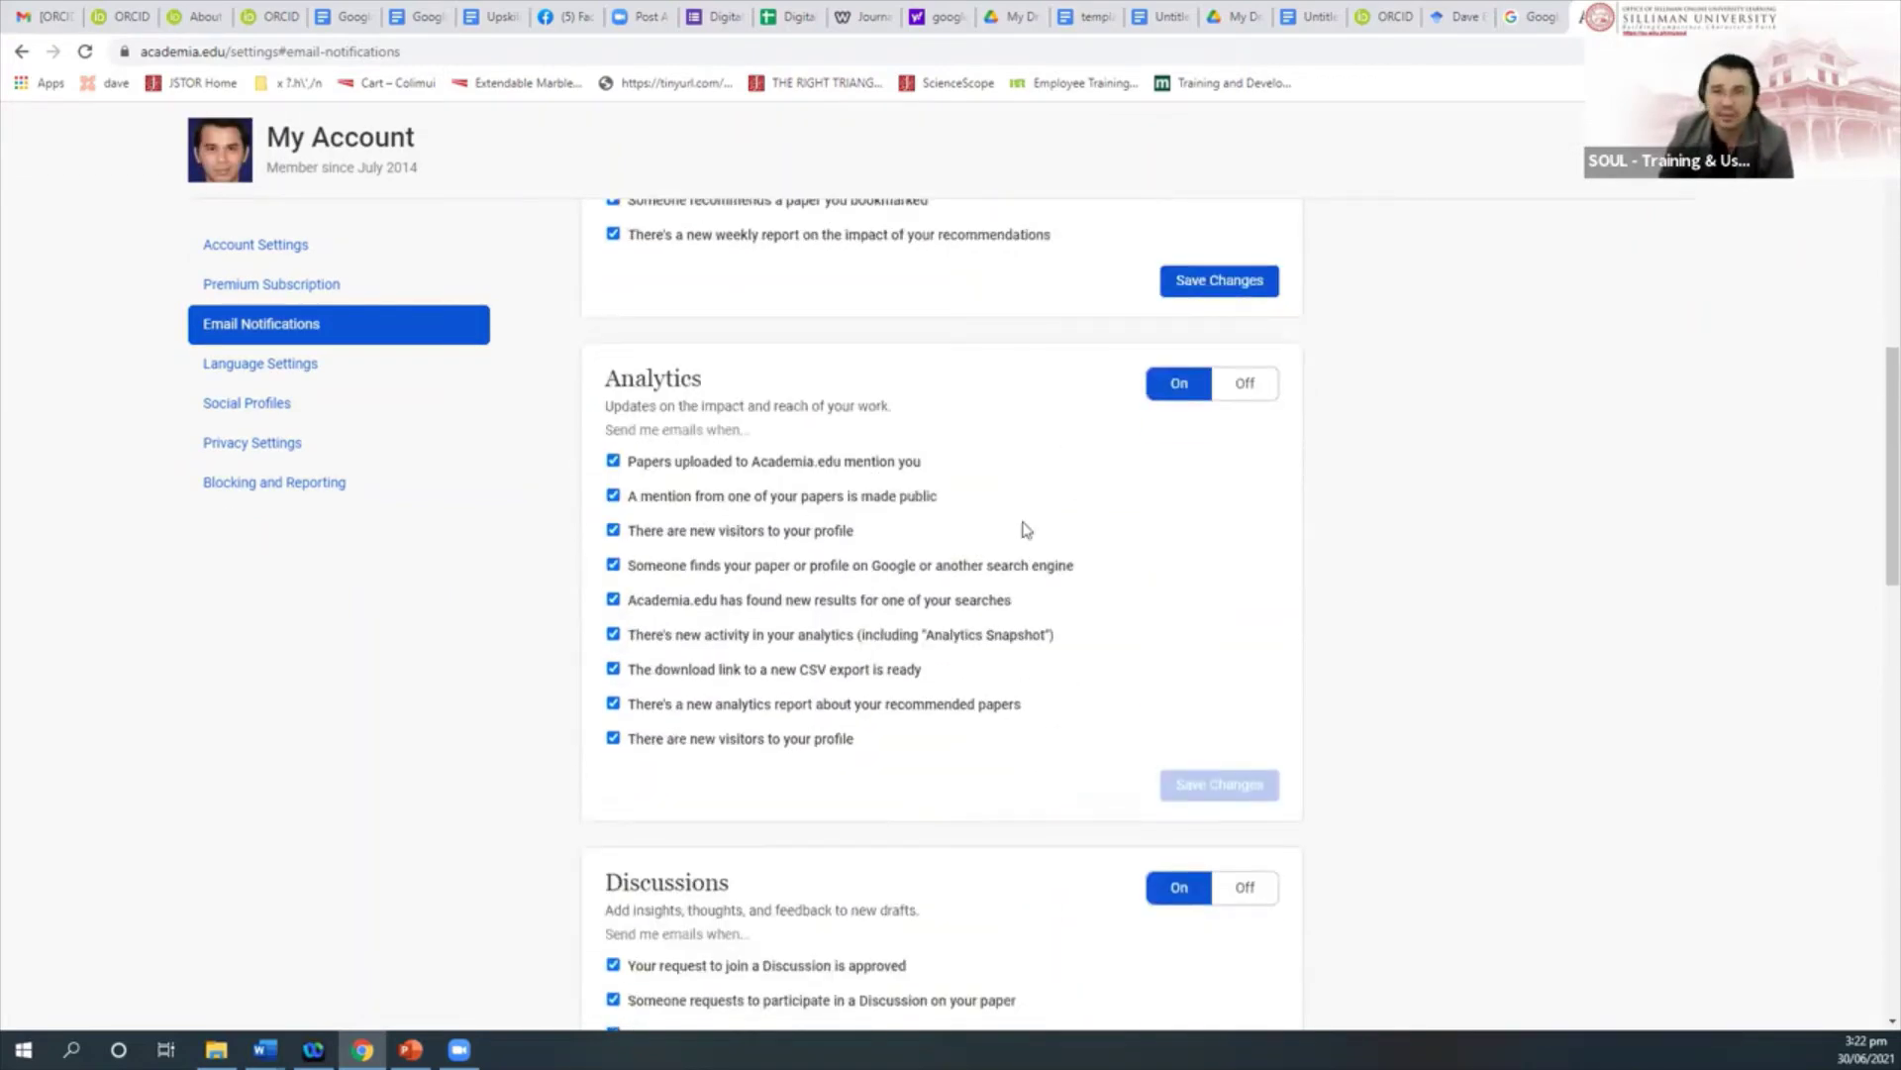
scroll(1036, 515, "up", 2)
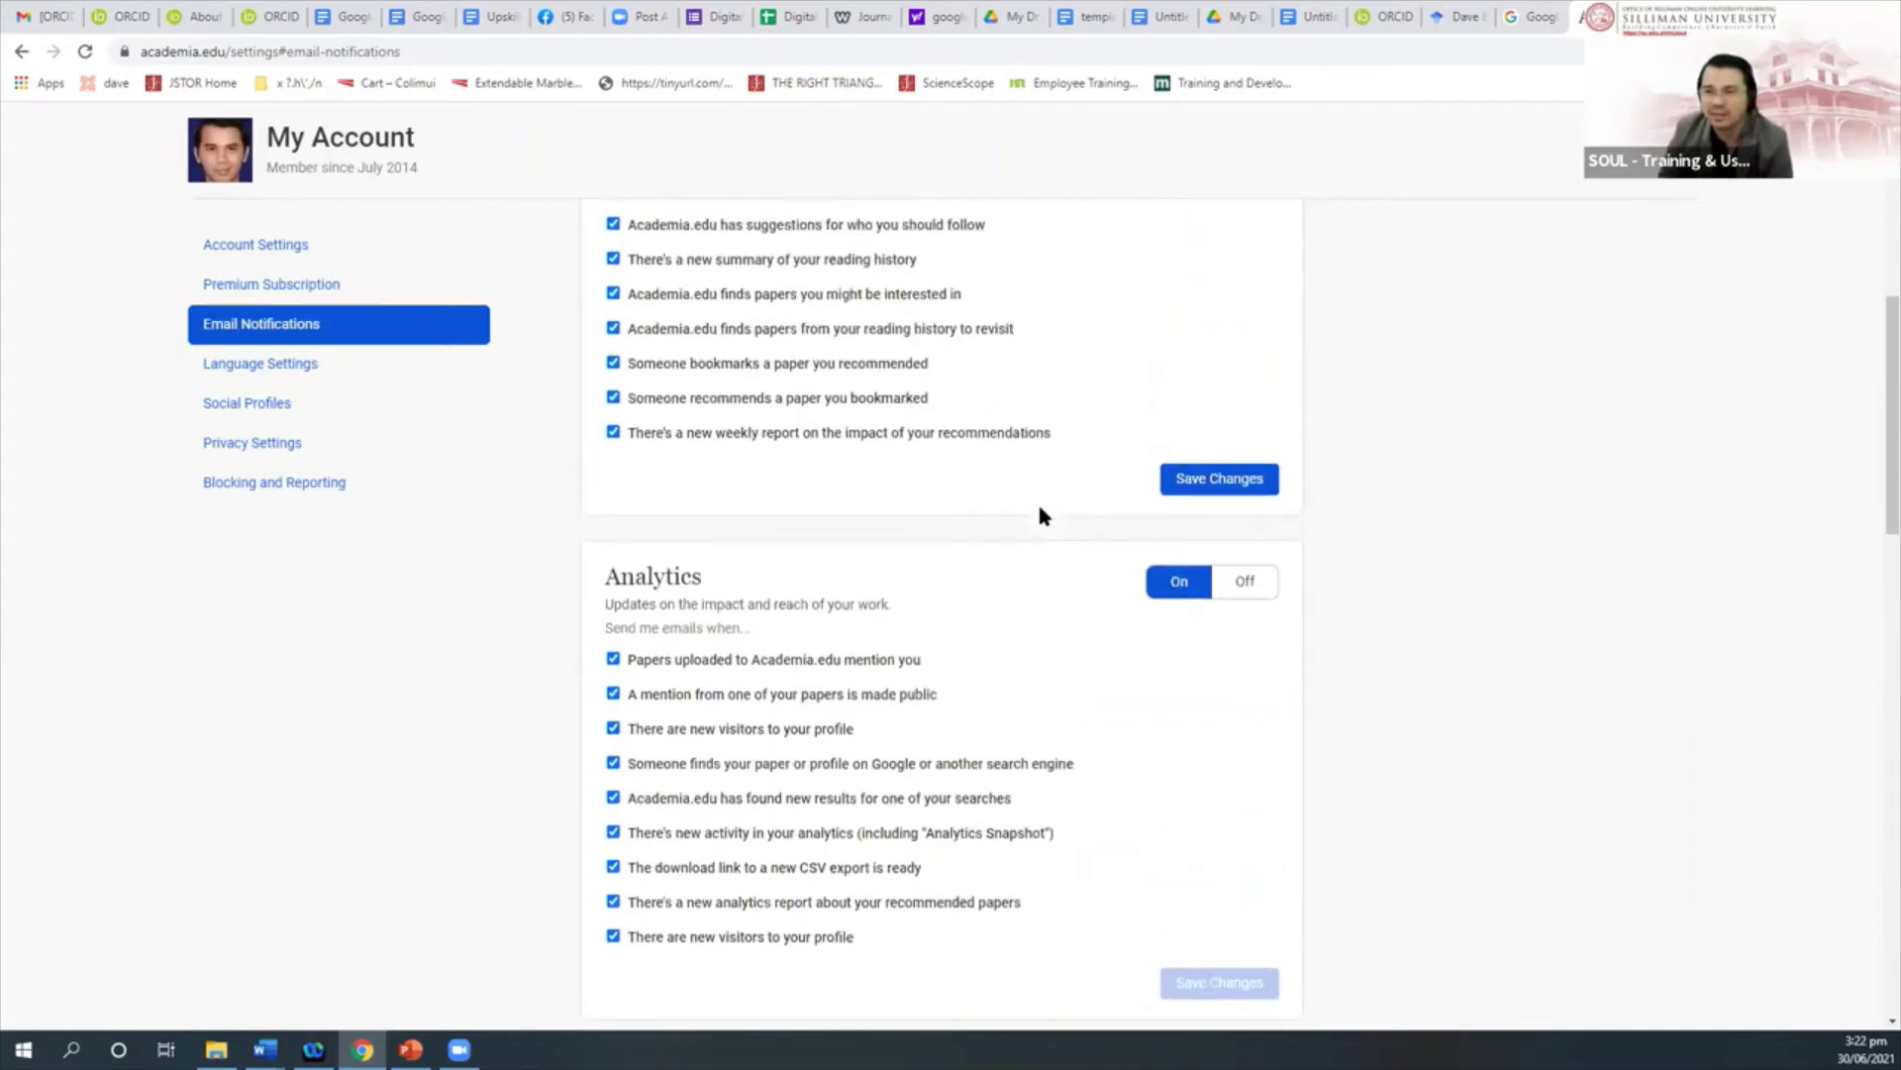
scroll(1037, 516, "up", 3)
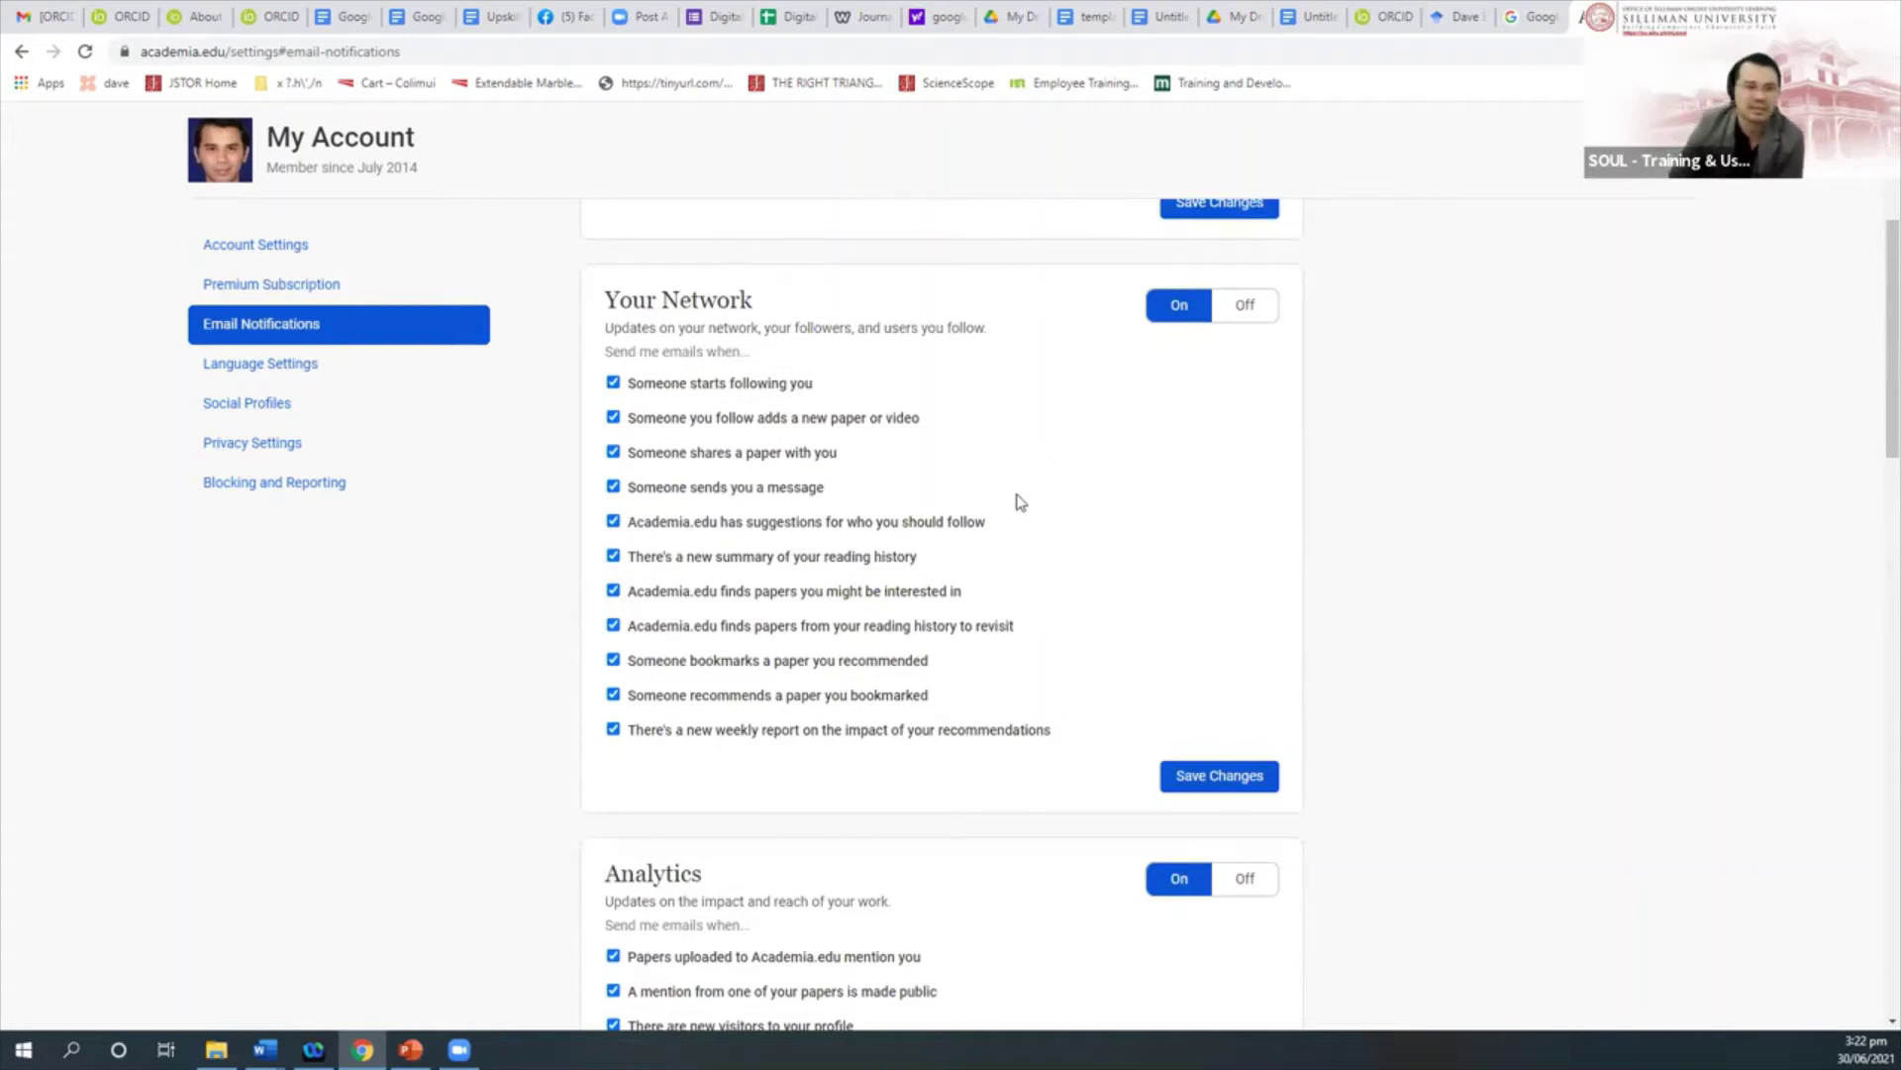
scroll(967, 511, "up", 3)
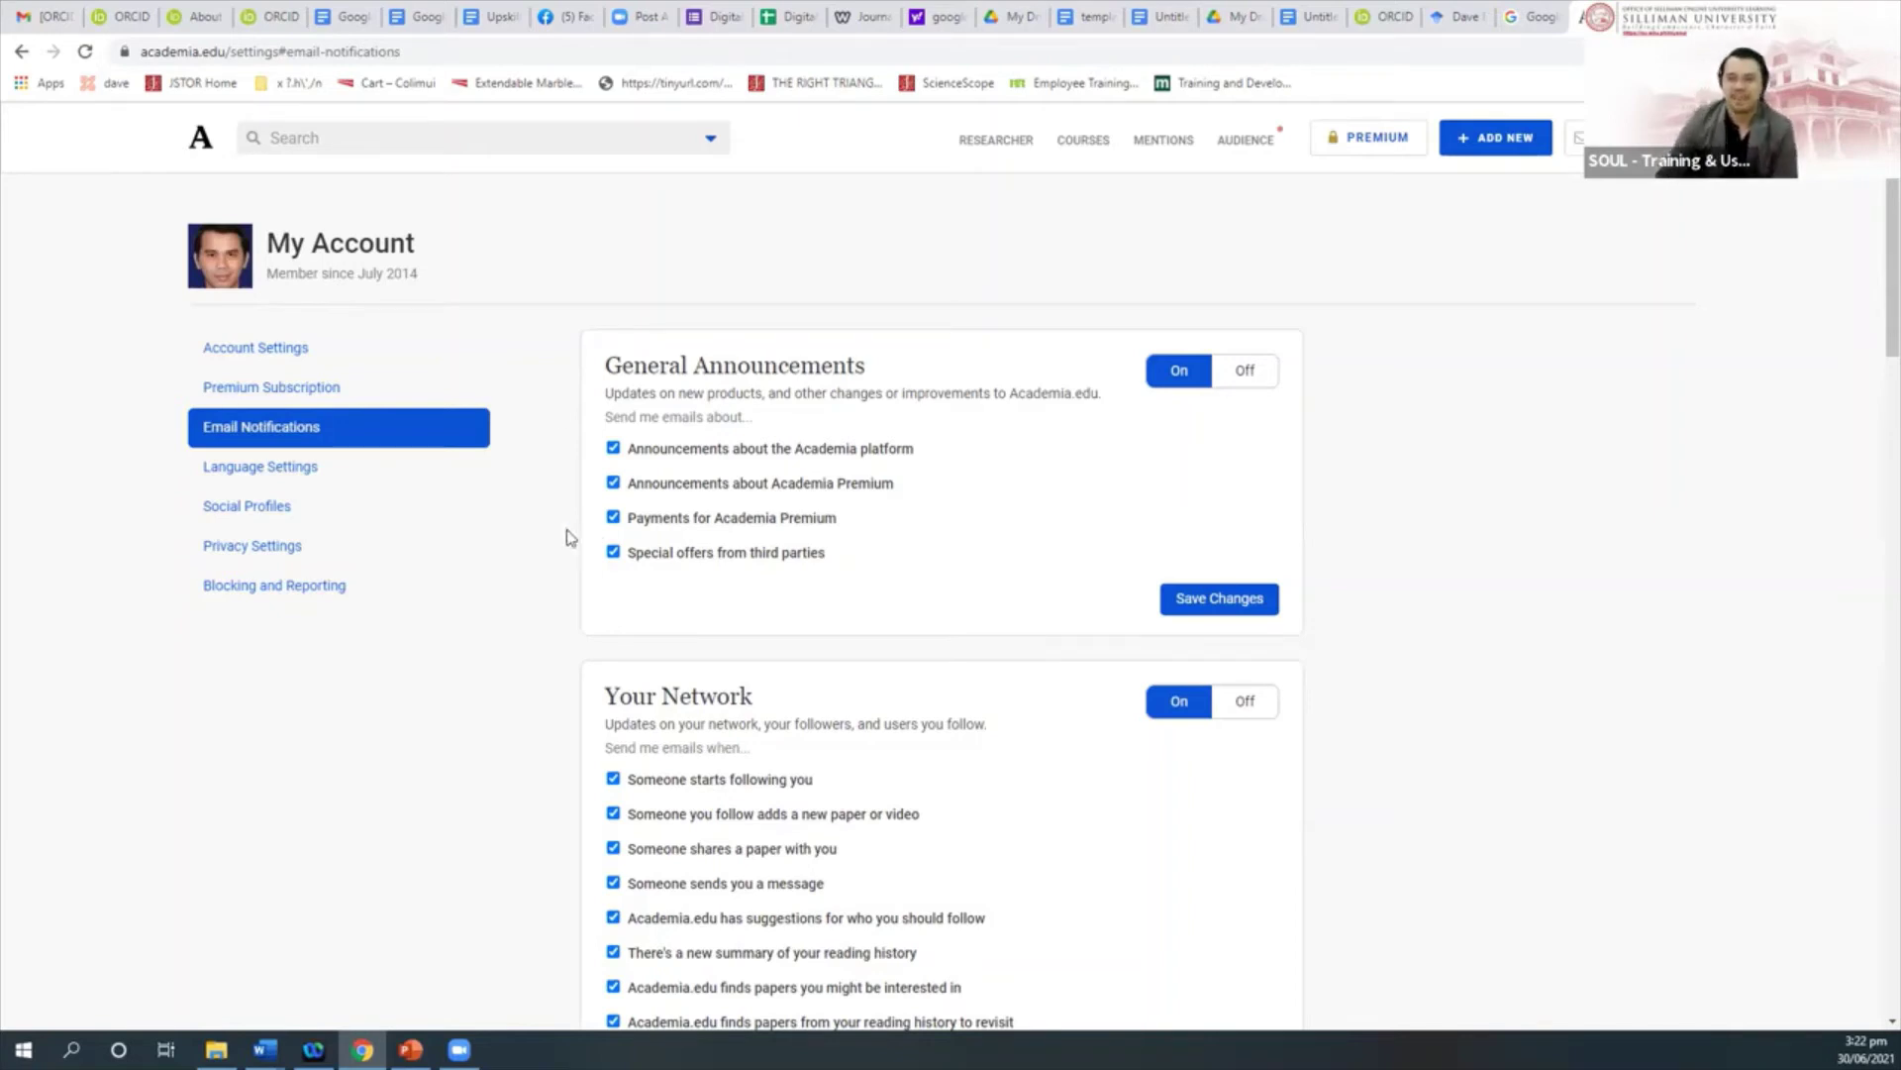
View the Social Profiles, Language Settings and Privacy Settings pages in turn
left_click(276, 518)
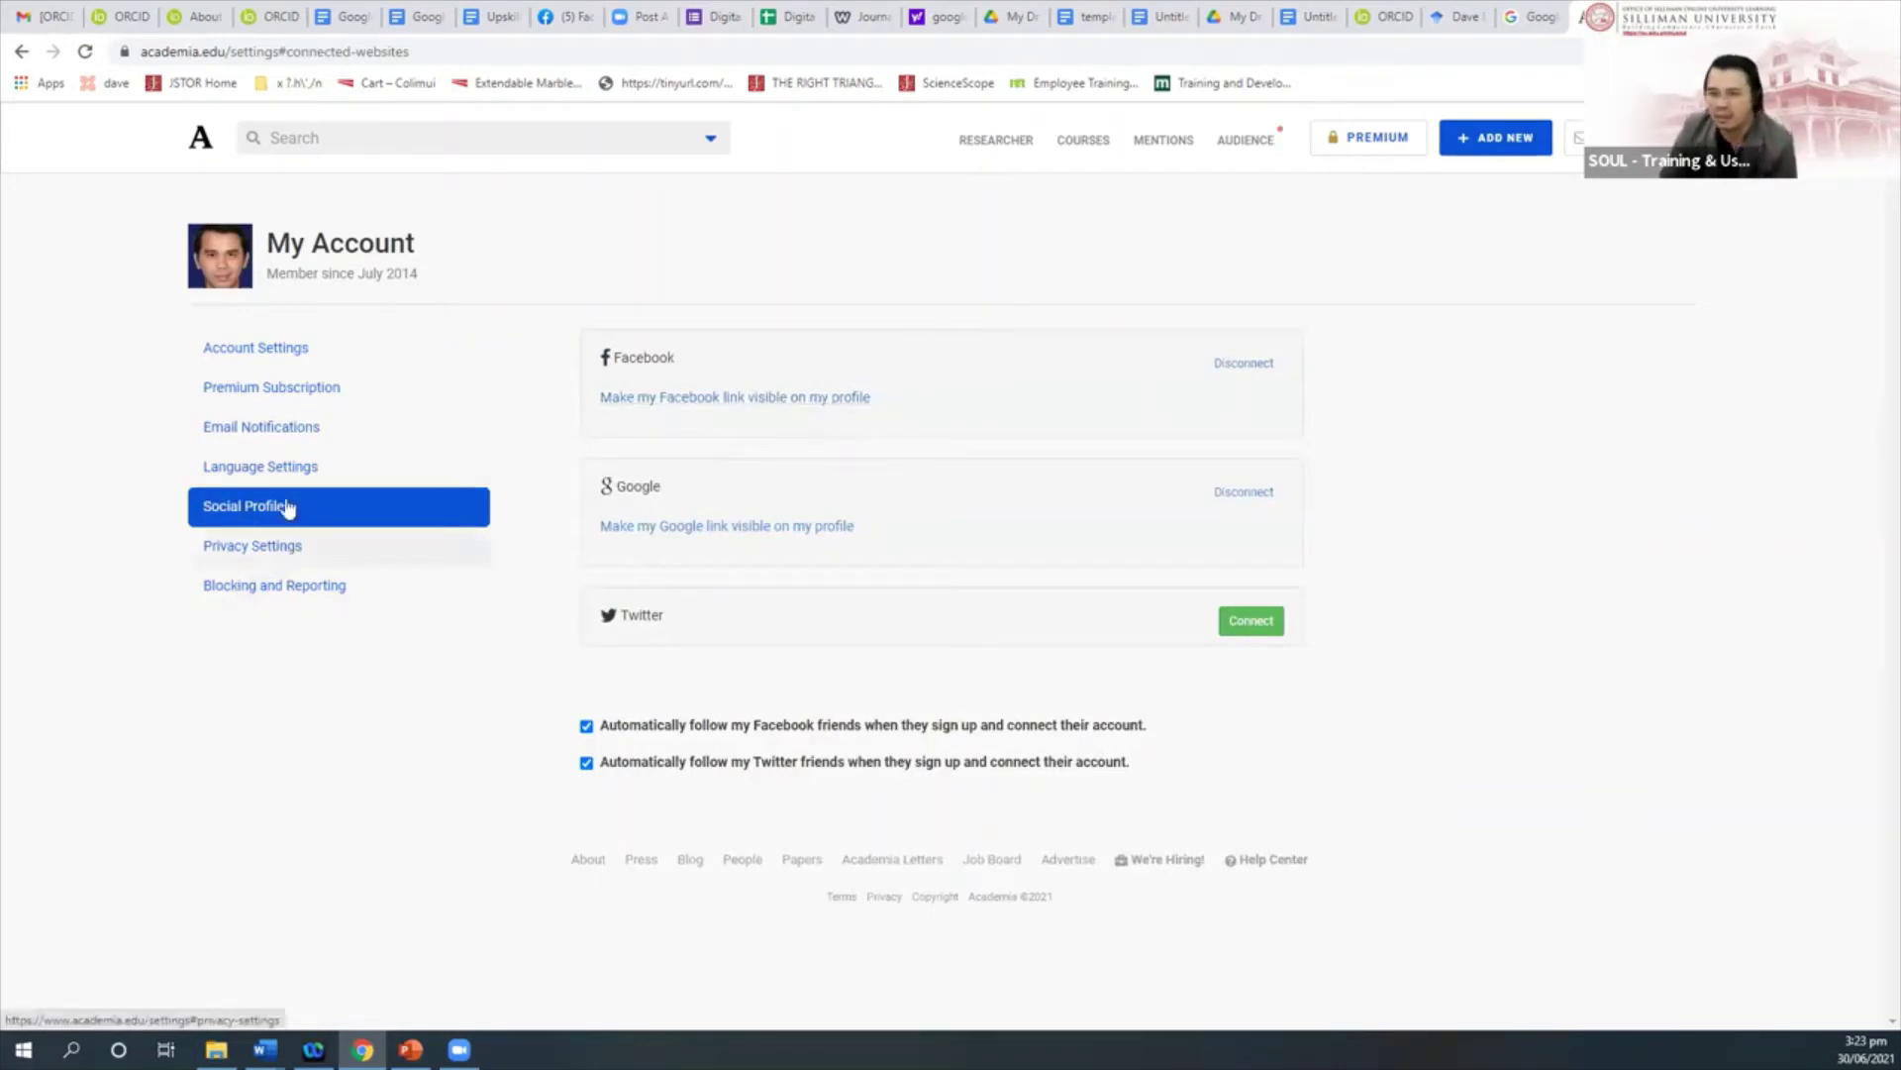
left_click(284, 466)
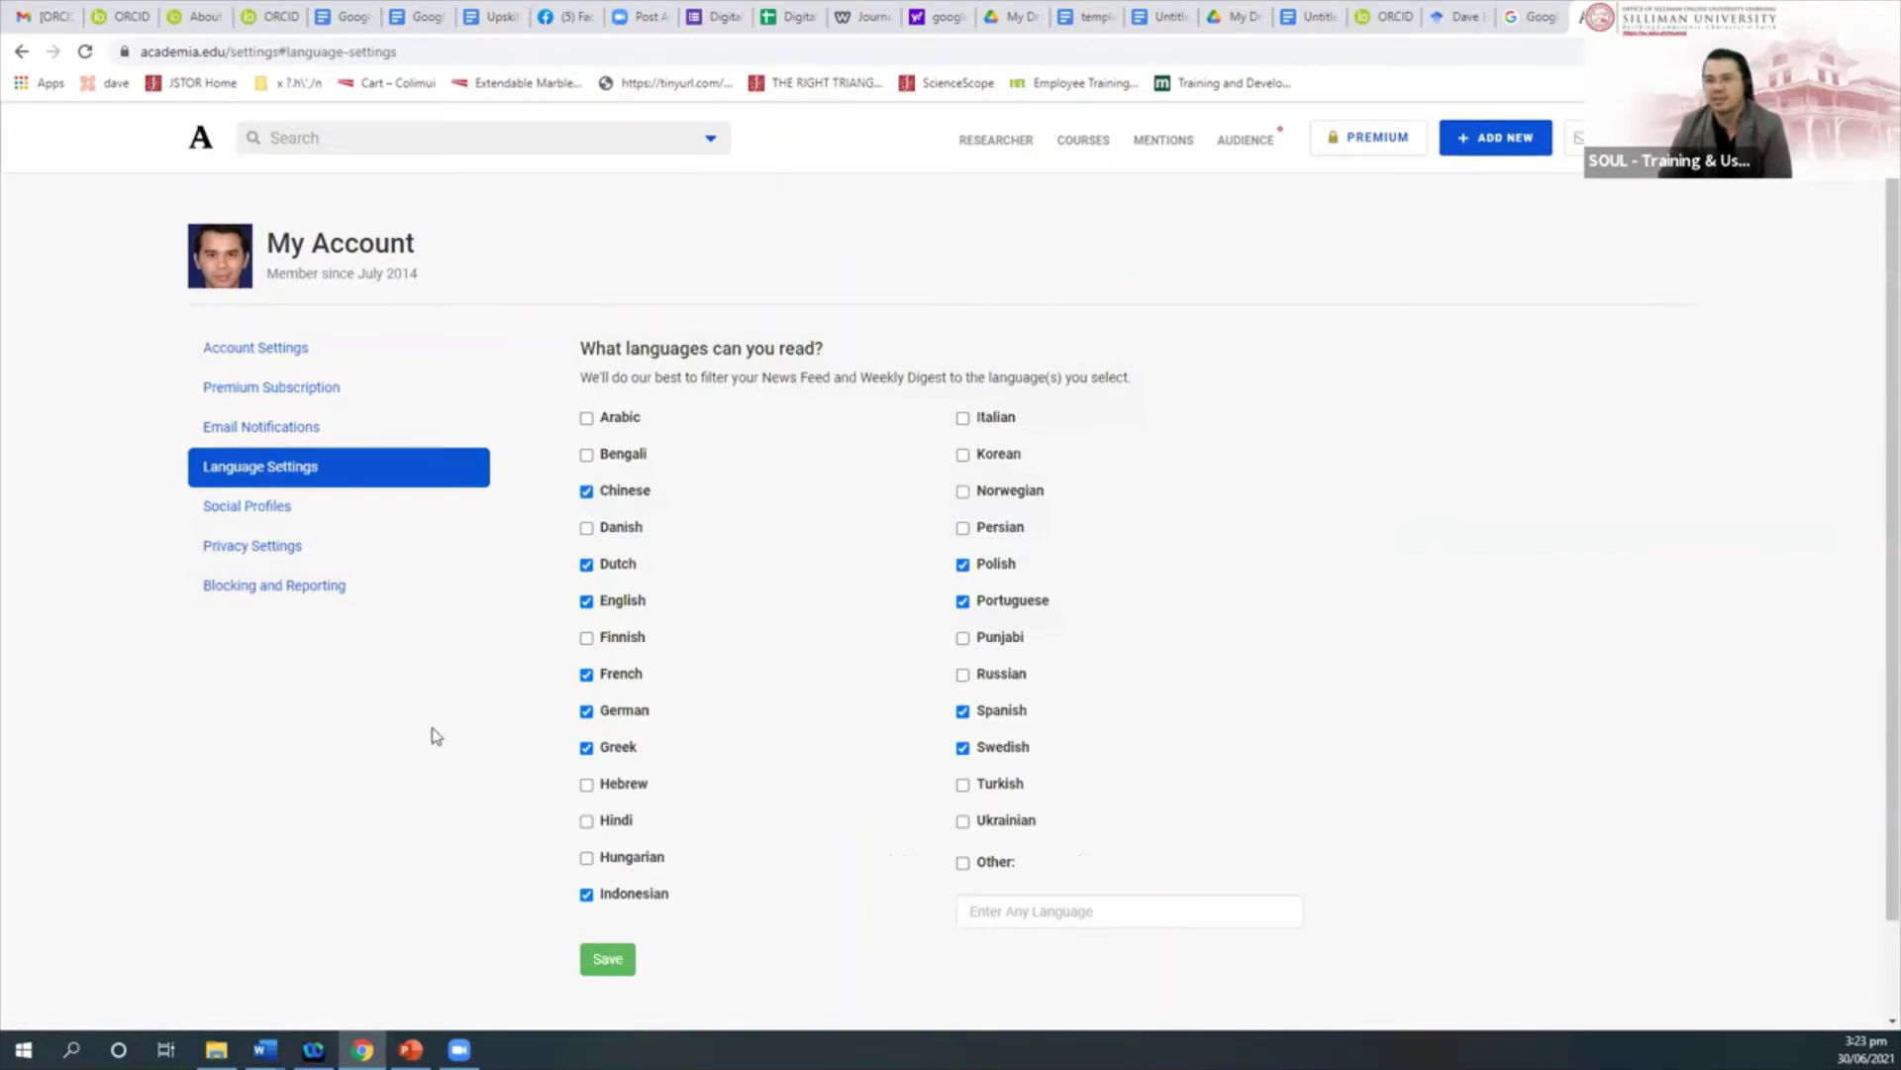
left_click(282, 550)
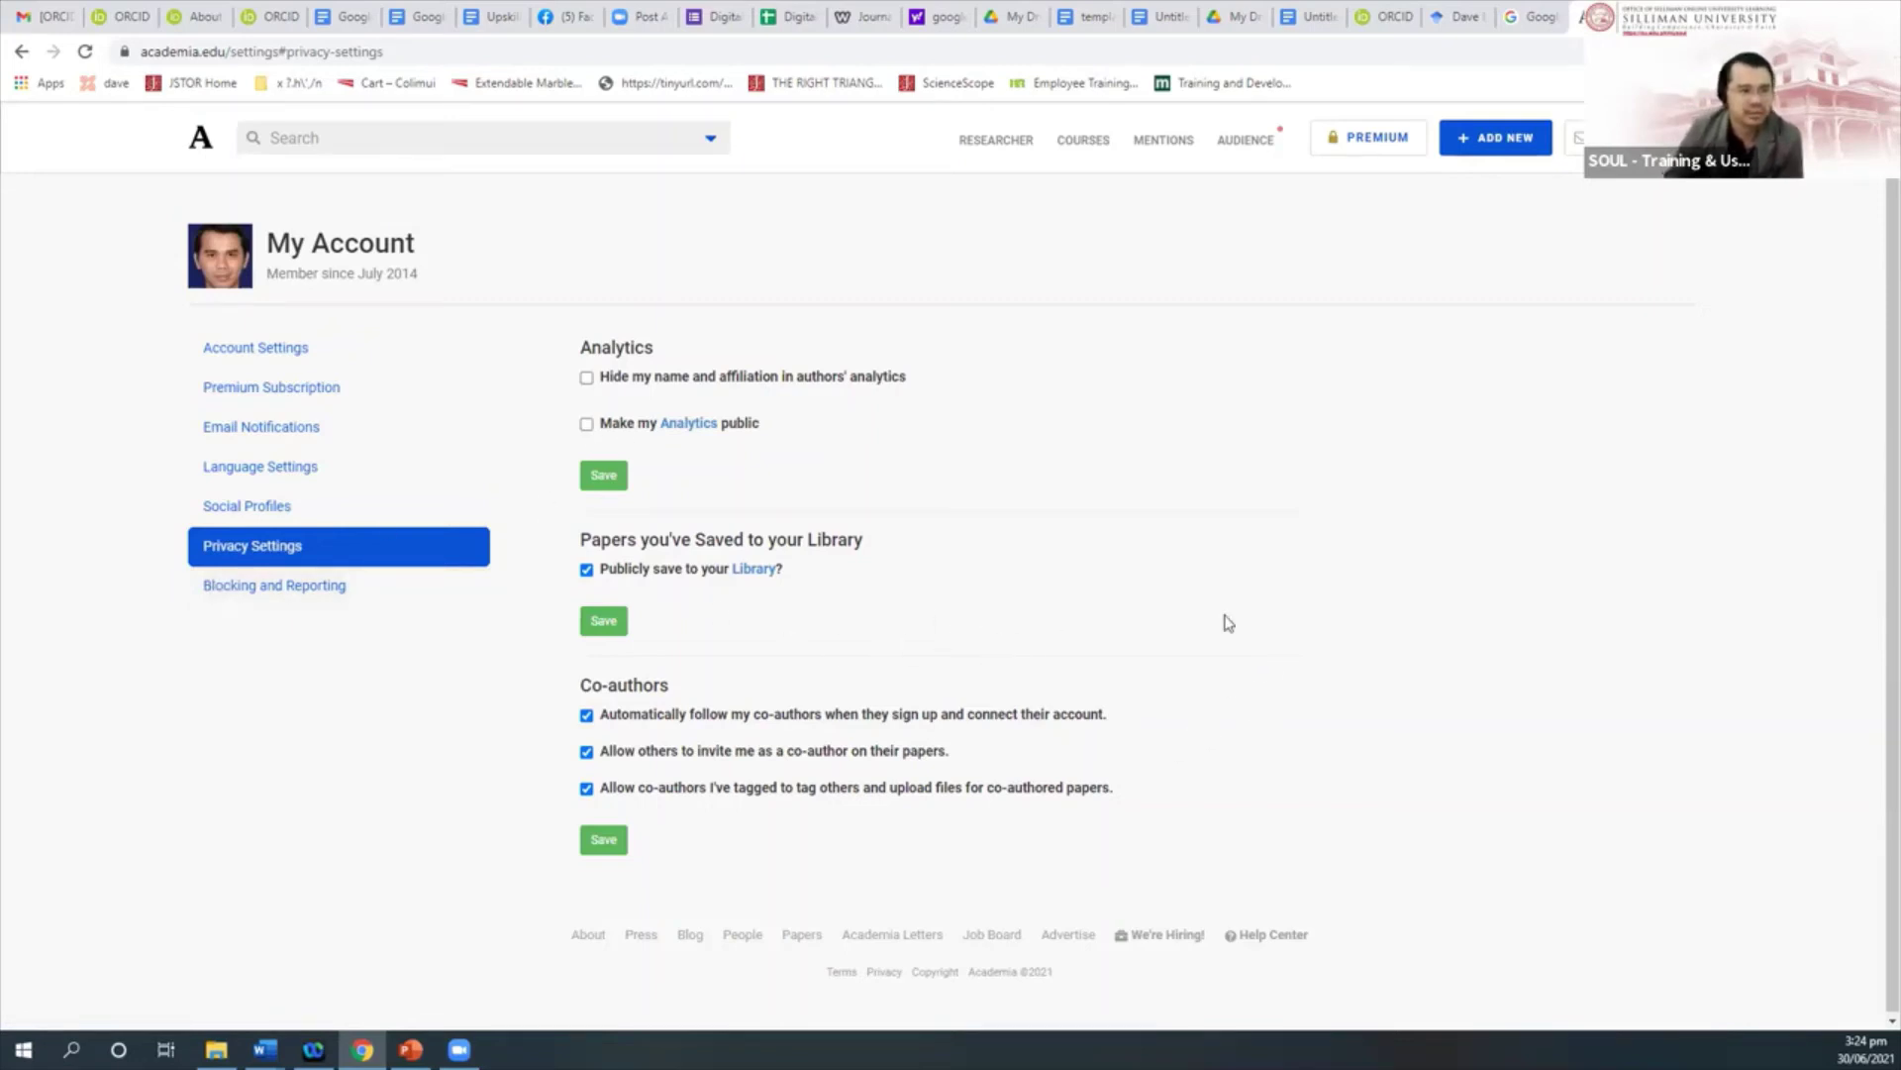
Take the Chrome URL to PowerPoint and select the researchgate.net line on slide 6
left_click(731, 56)
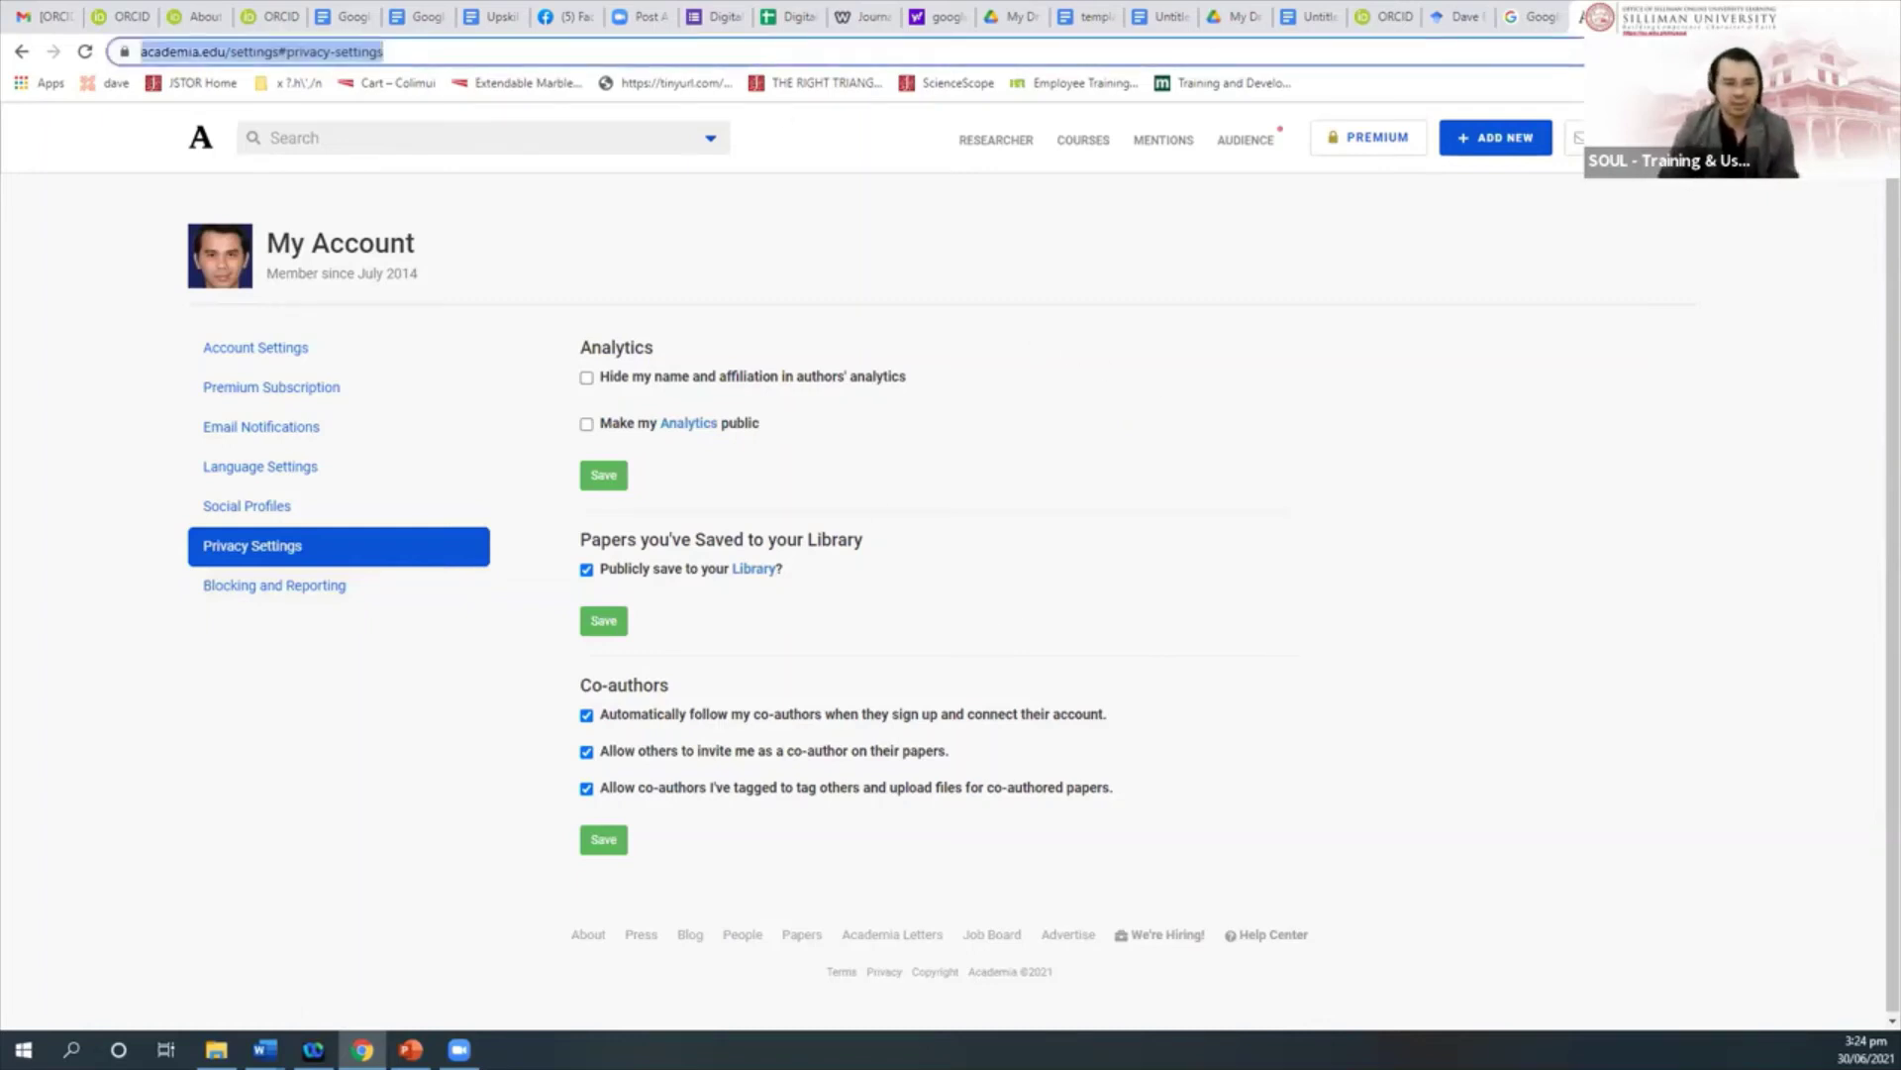
key("alt+Tab")
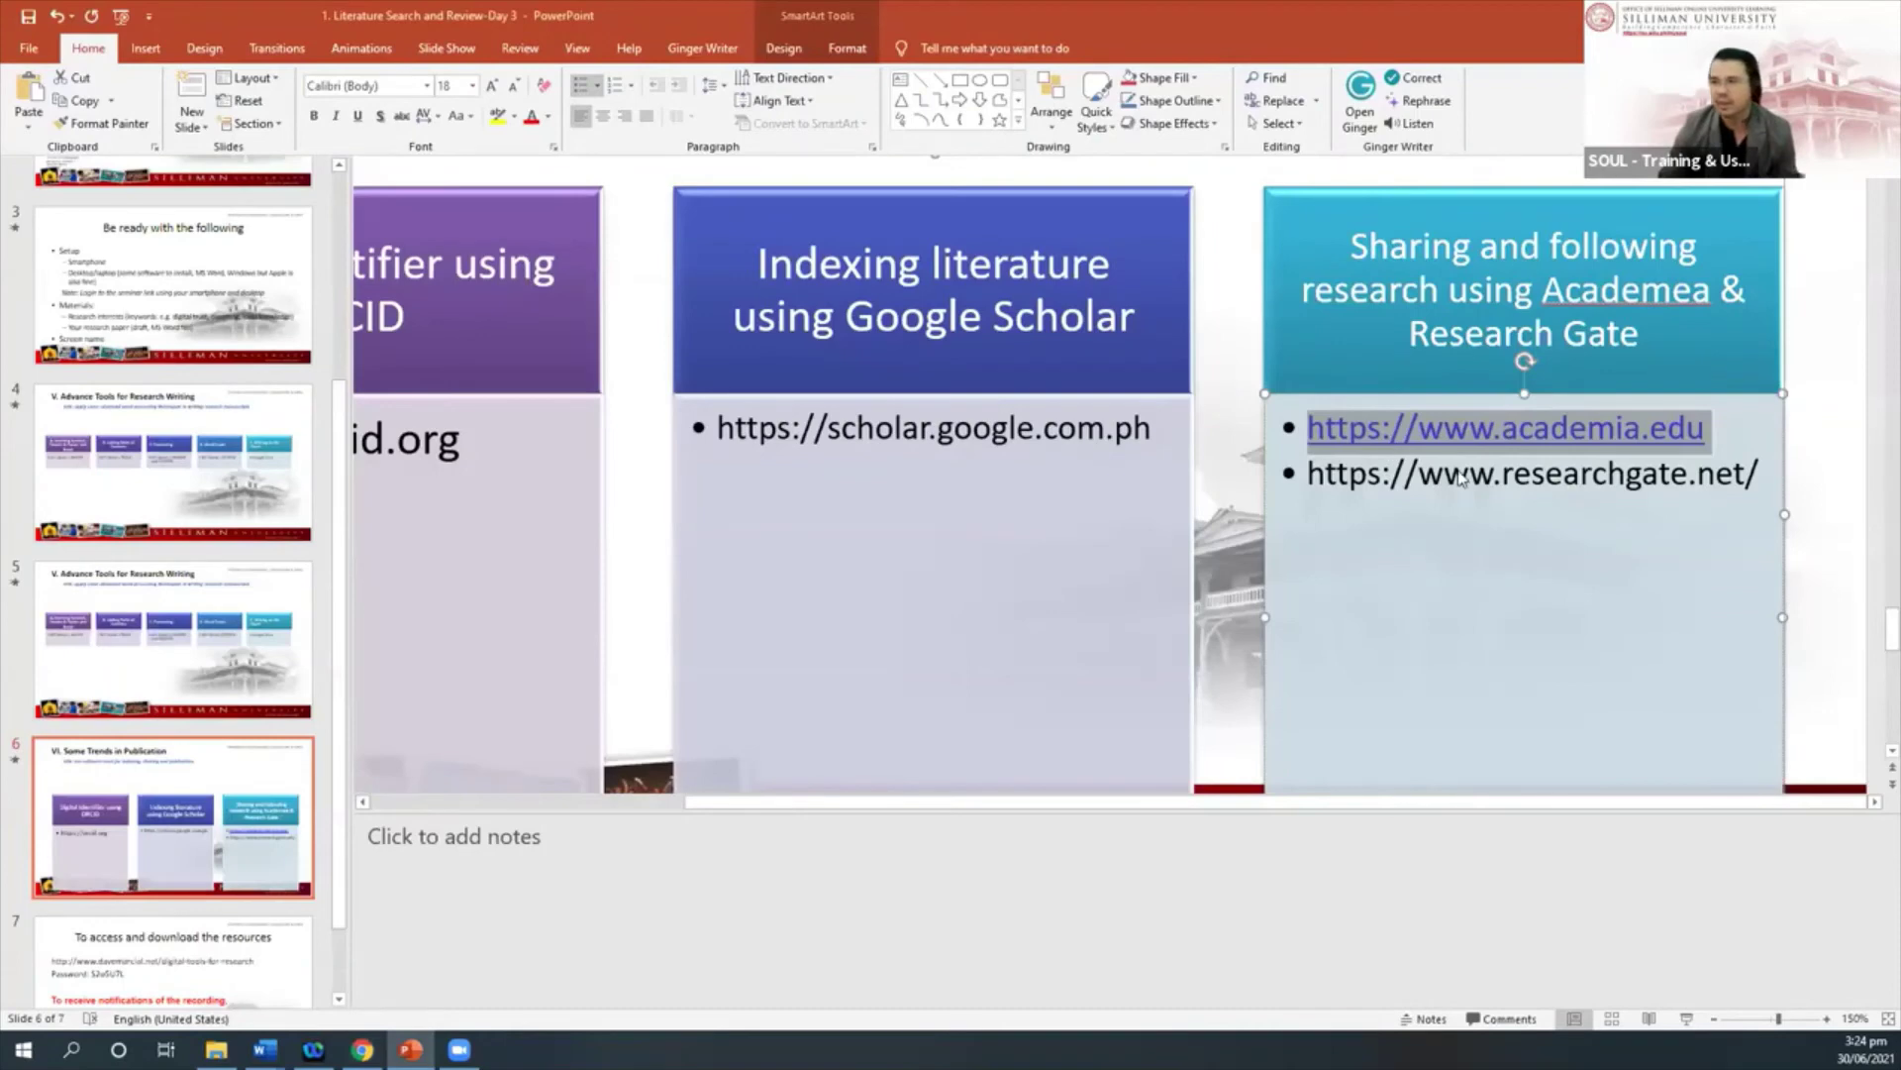
type("https://www.academia.edu")
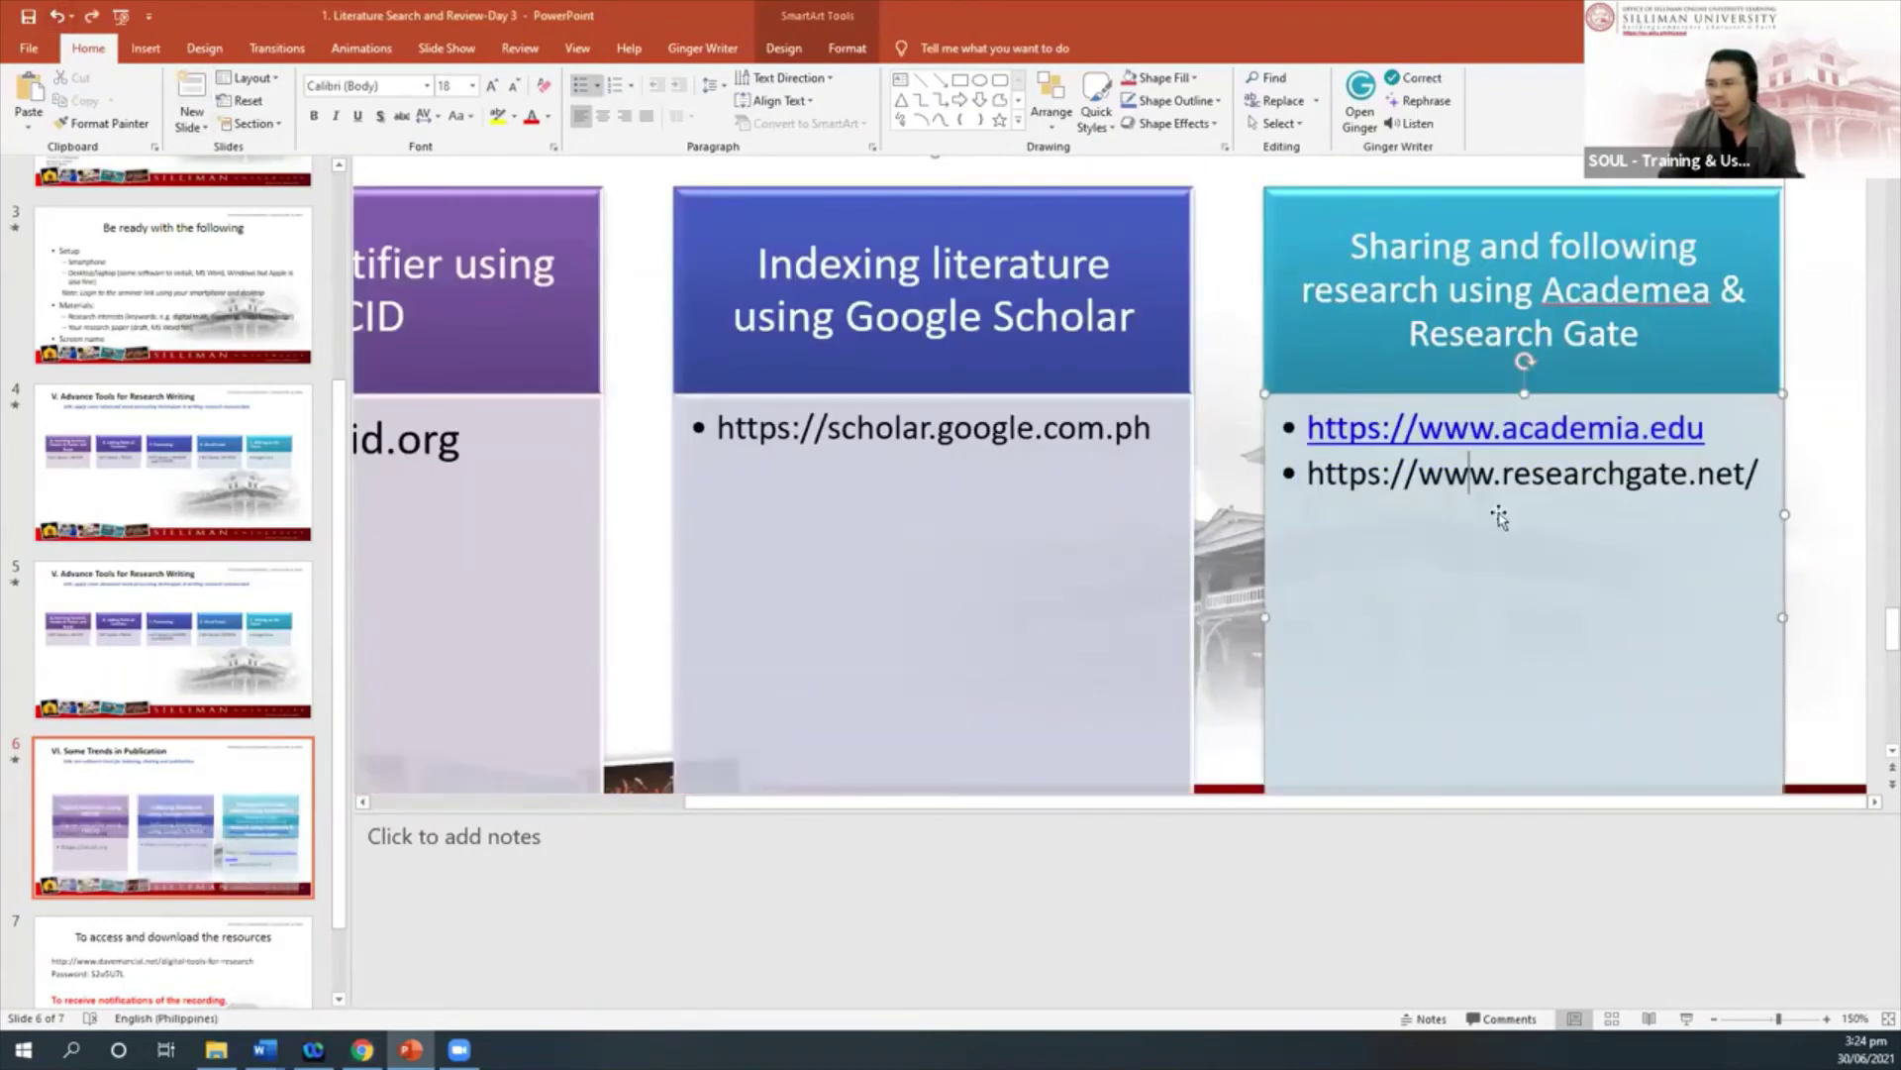
triple_click(1511, 487)
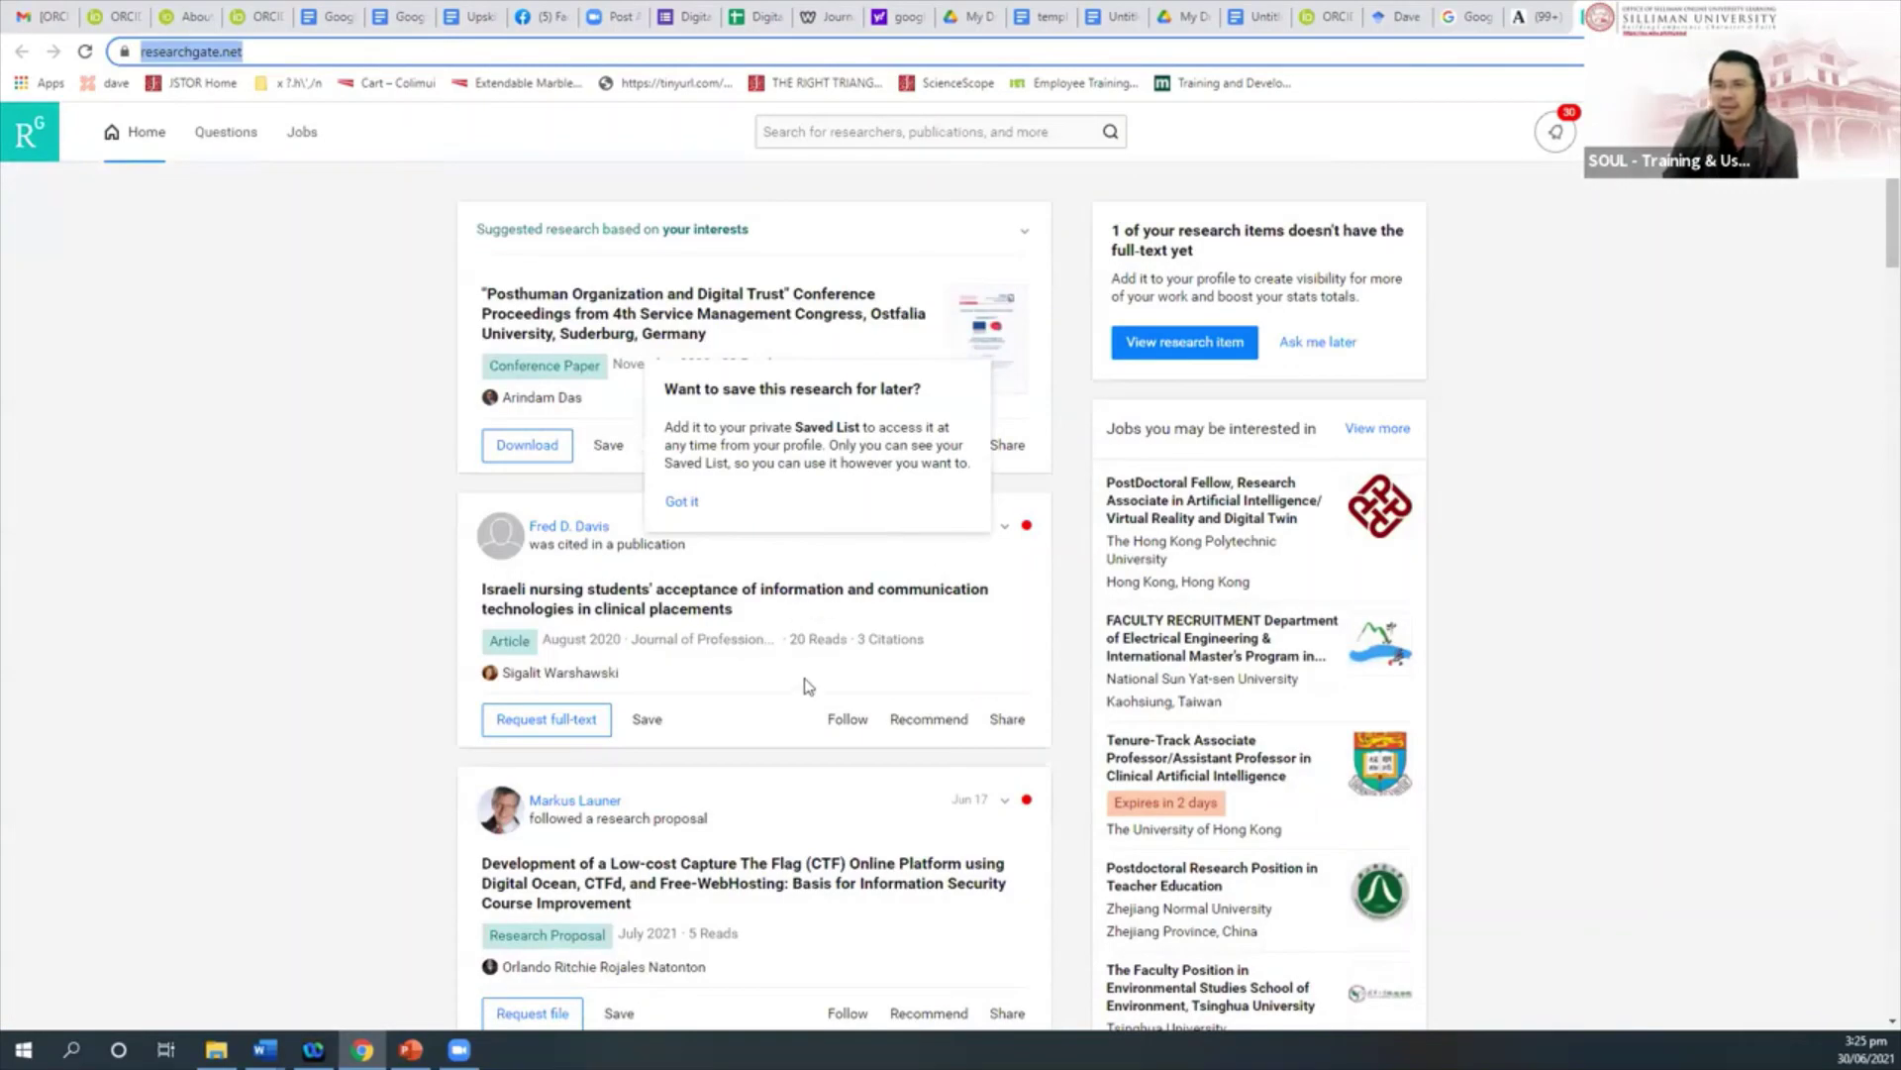
scroll(808, 683, "down", 2)
scroll(807, 685, "down", 1)
scroll(804, 685, "down", 1)
scroll(804, 681, "down", 2)
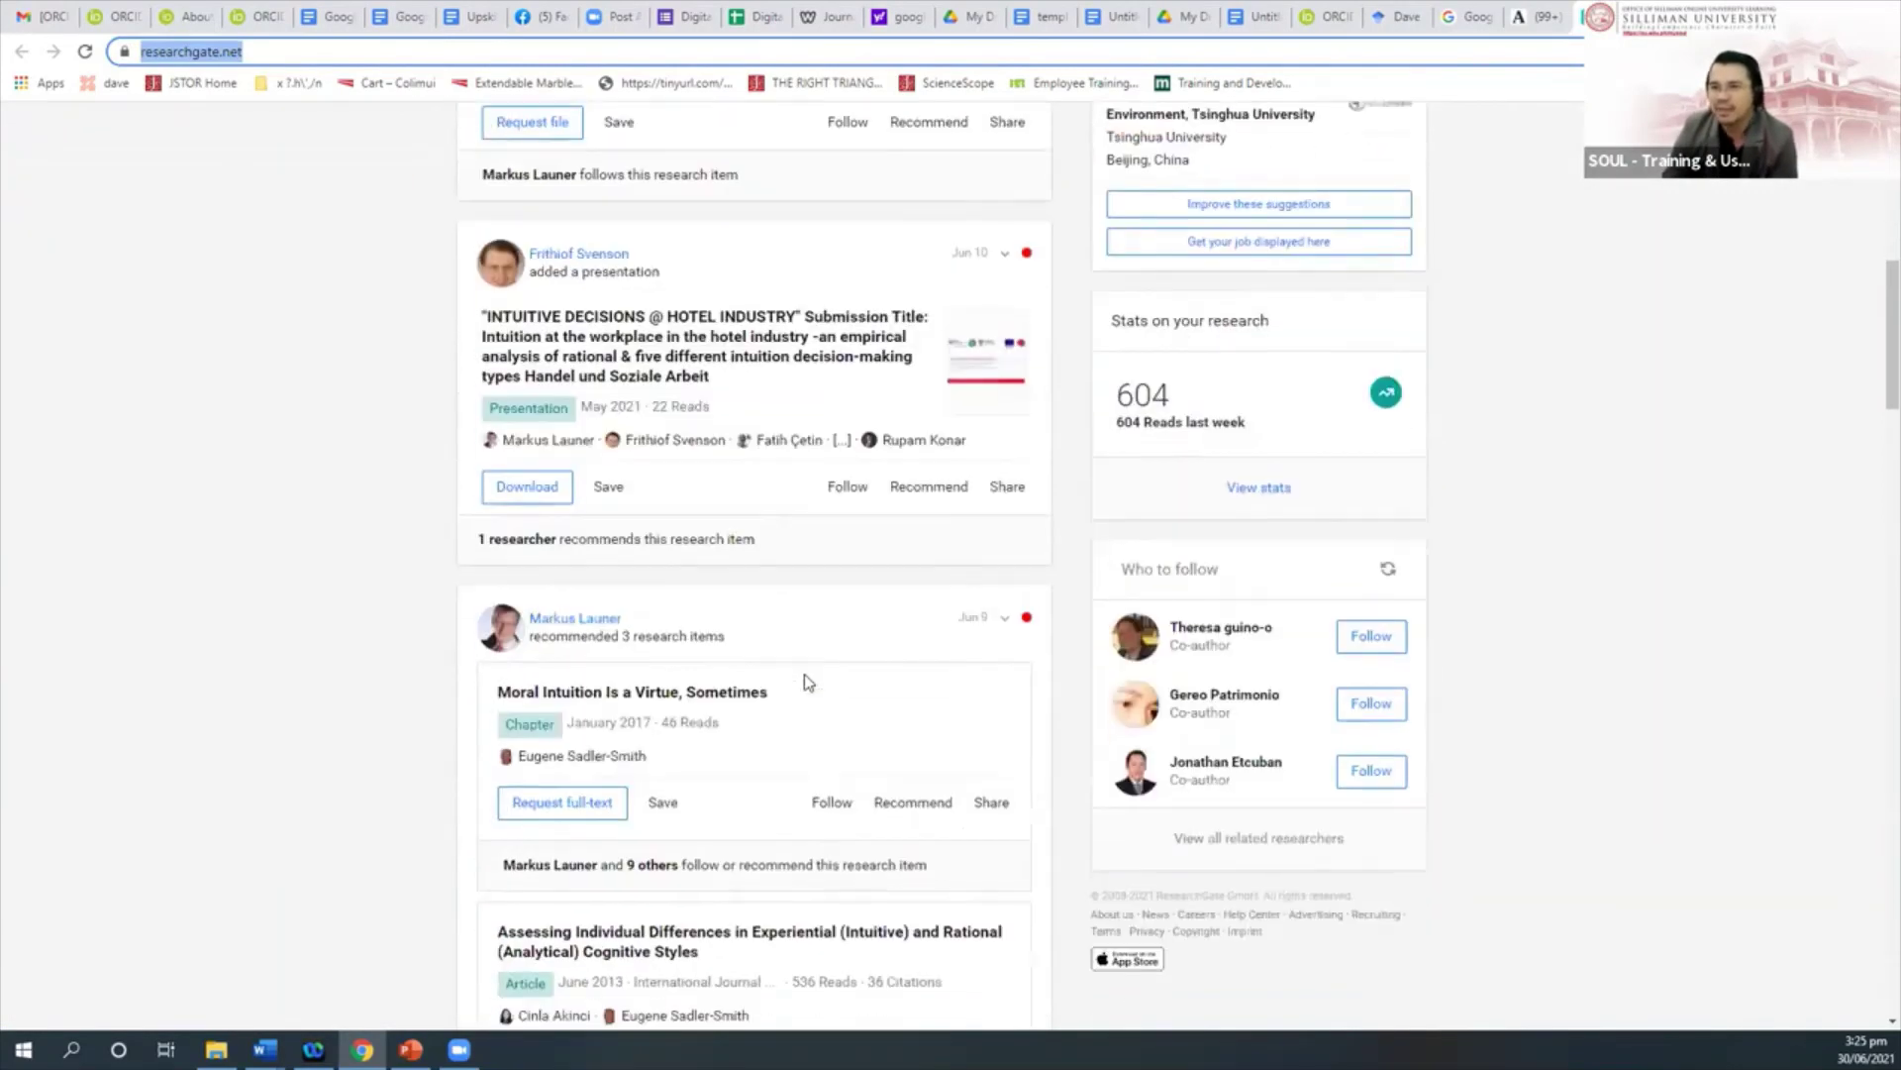
scroll(804, 681, "down", 1)
scroll(805, 680, "down", 1)
scroll(803, 680, "up", 2)
scroll(804, 681, "up", 2)
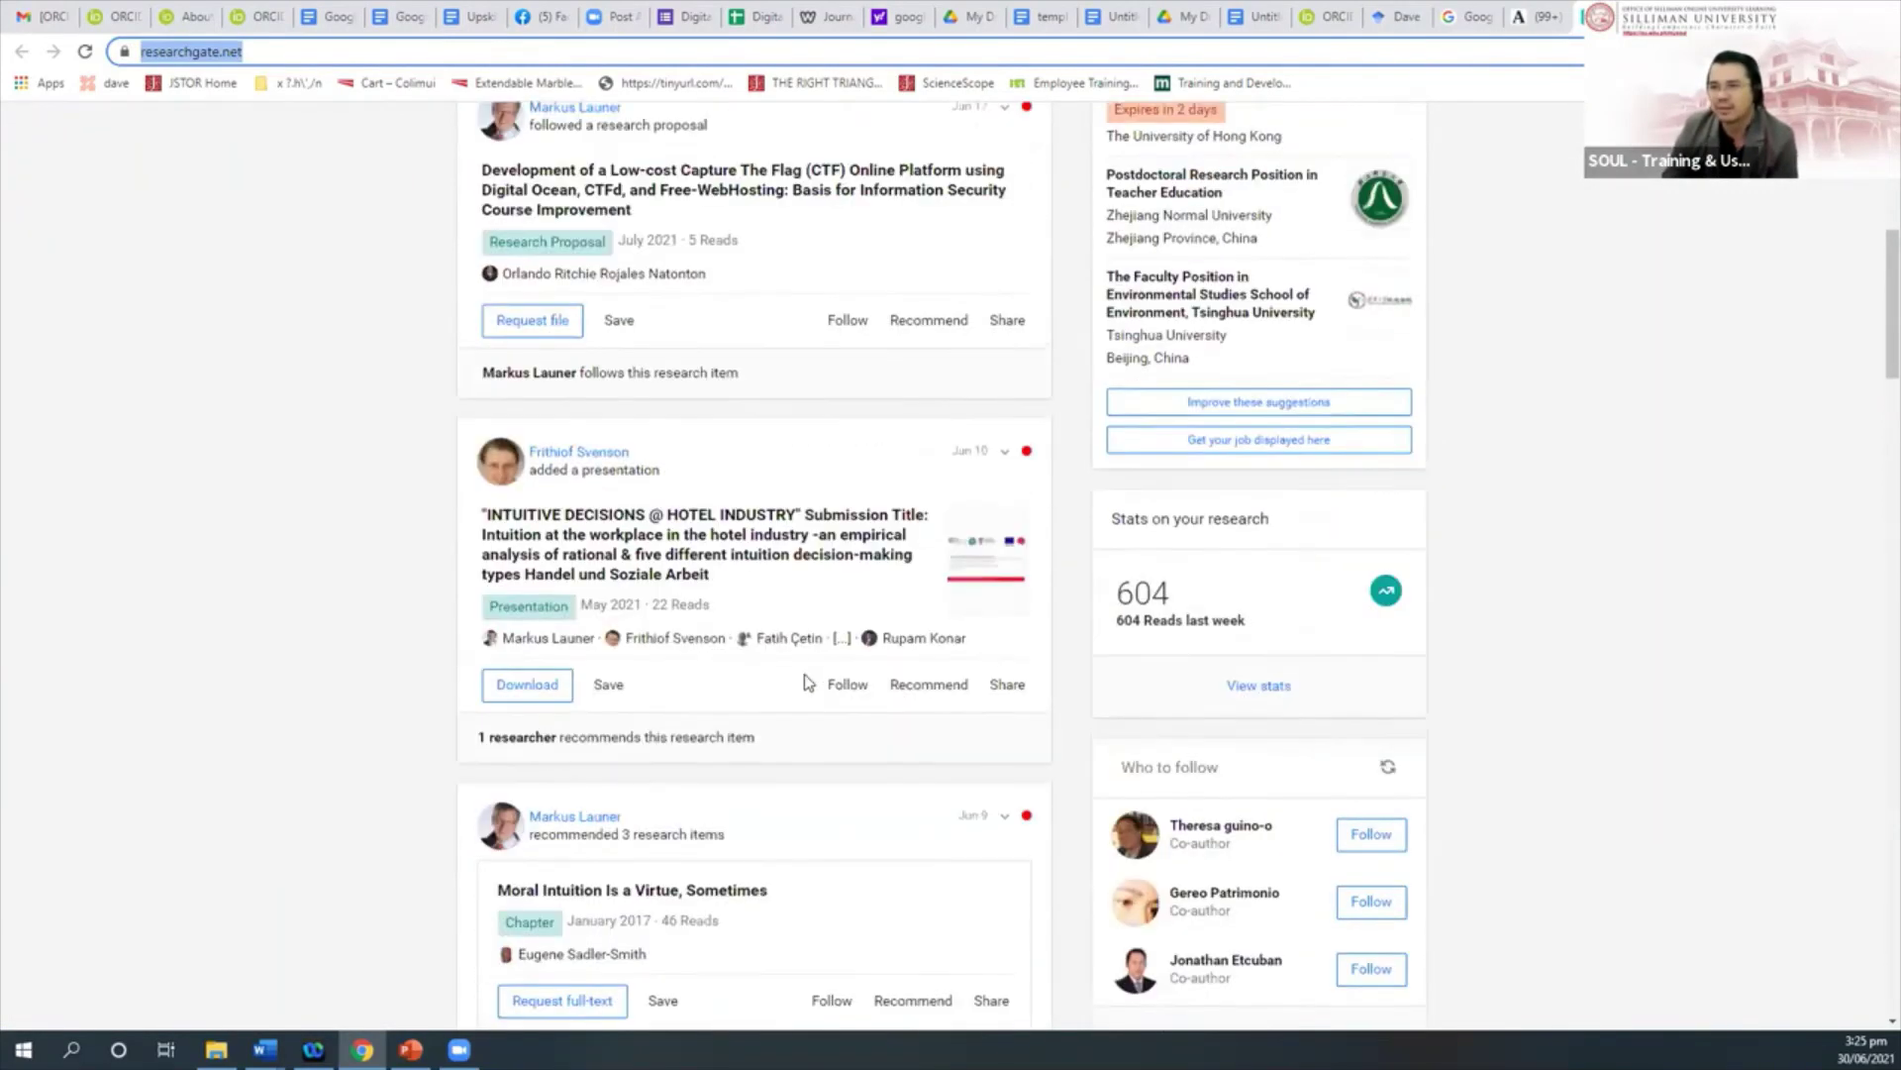
scroll(804, 681, "up", 2)
scroll(747, 441, "up", 1)
scroll(776, 508, "up", 1)
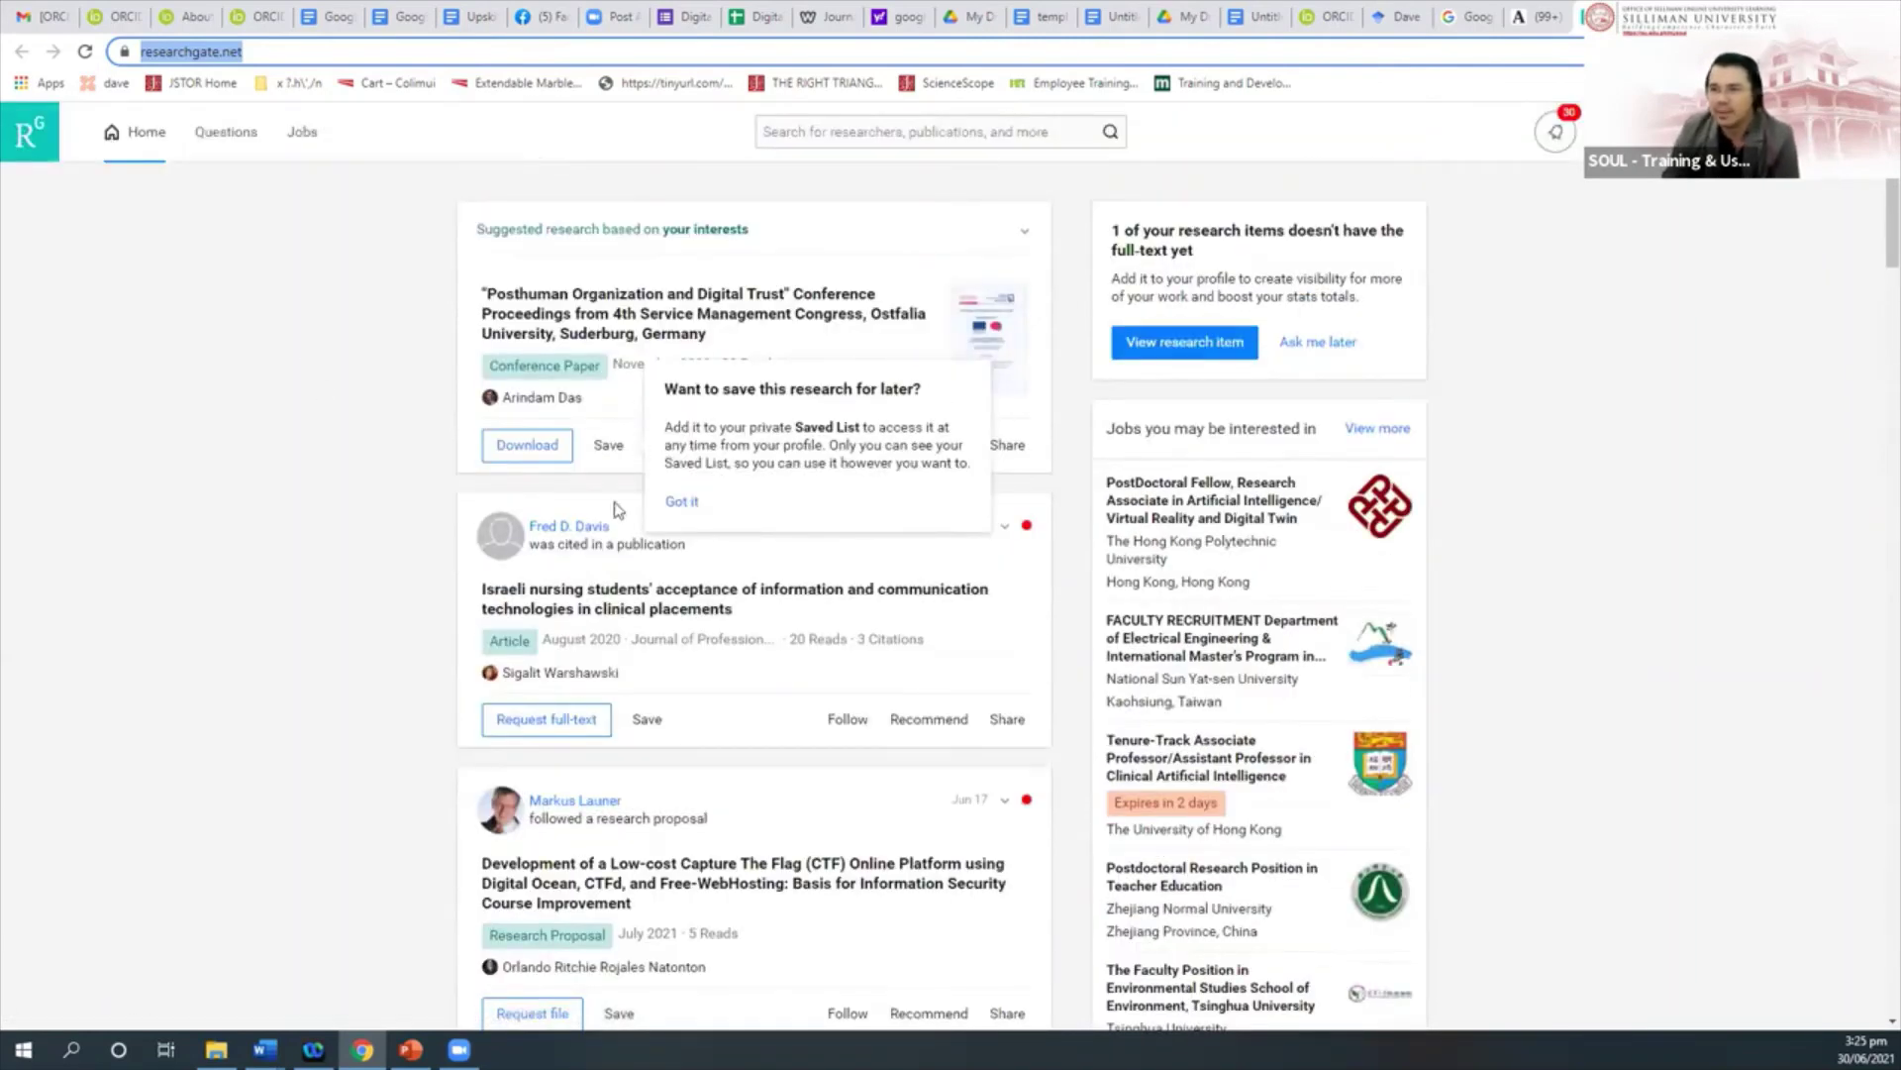
Dismiss the 'Want to save this research for later?' tip with 'Got it'
left_click(682, 503)
scroll(340, 429, "down", 1)
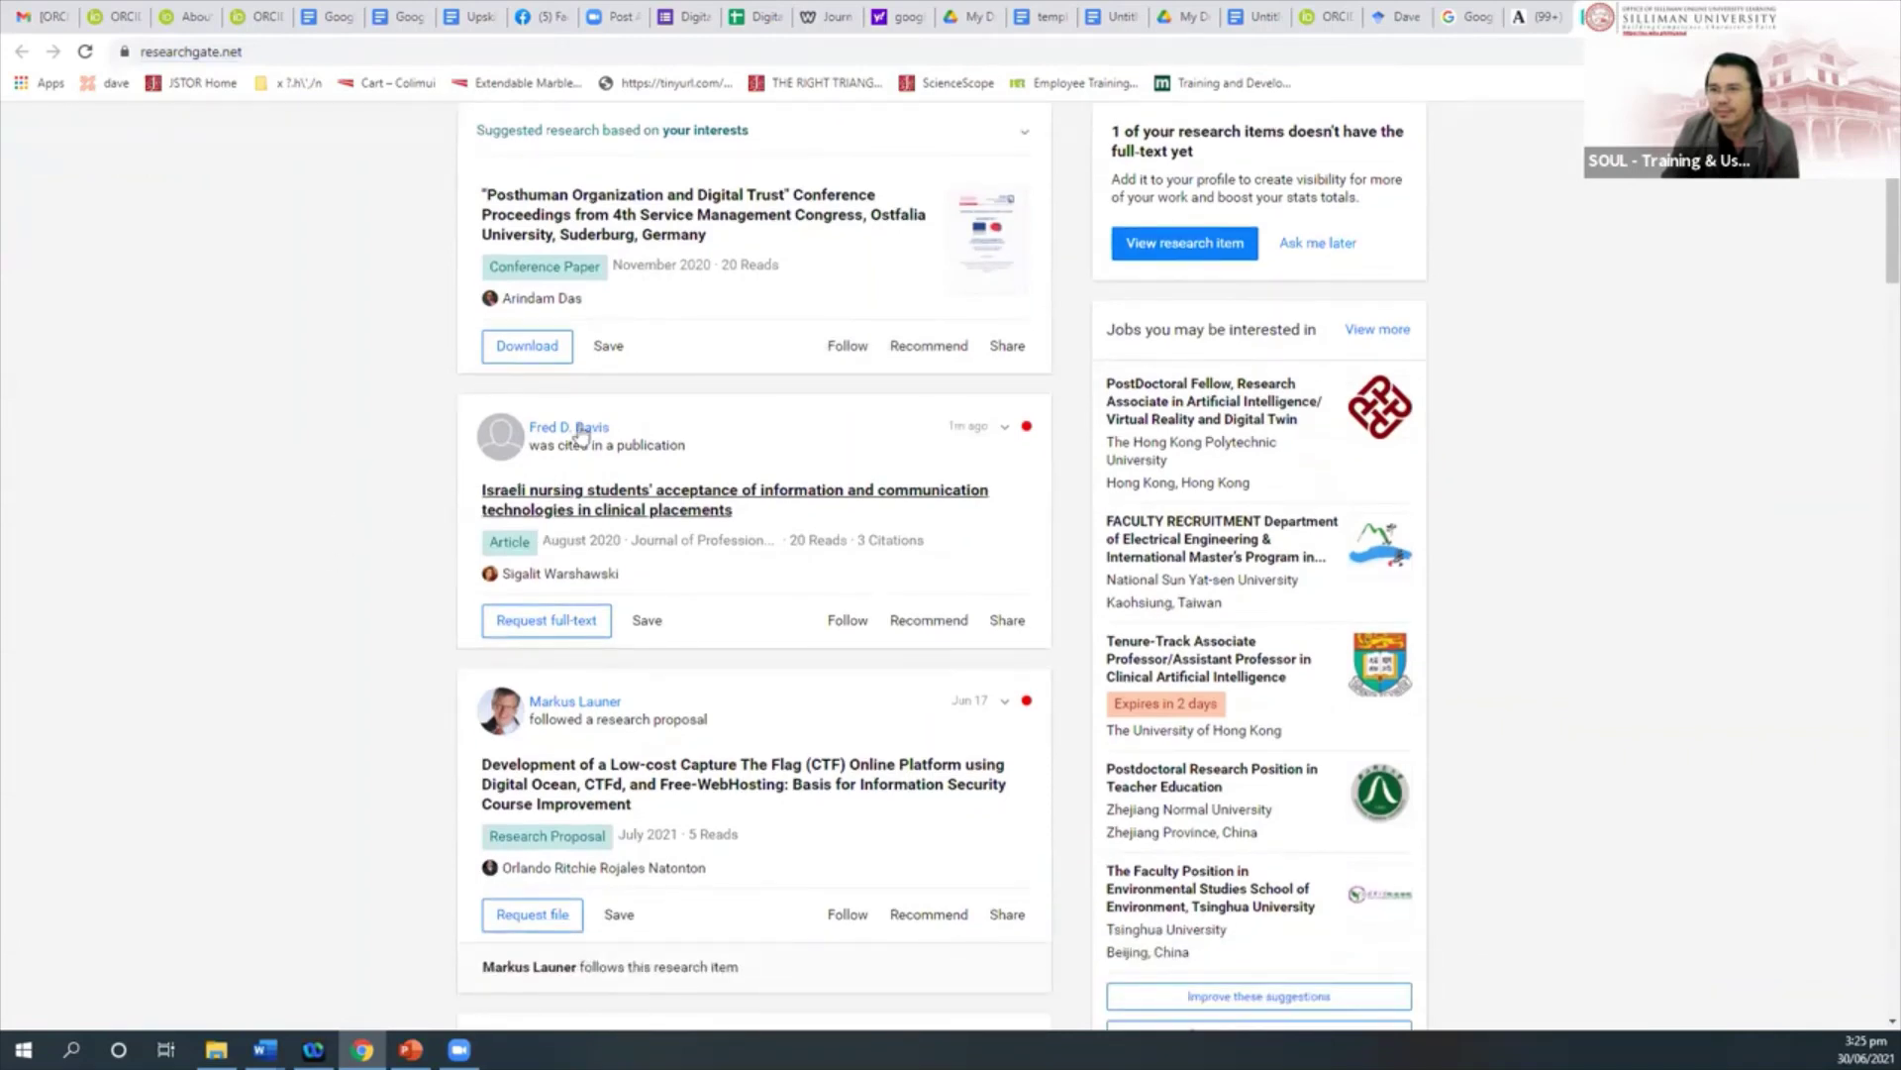
scroll(685, 401, "down", 1)
scroll(730, 595, "down", 2)
scroll(748, 598, "up", 1)
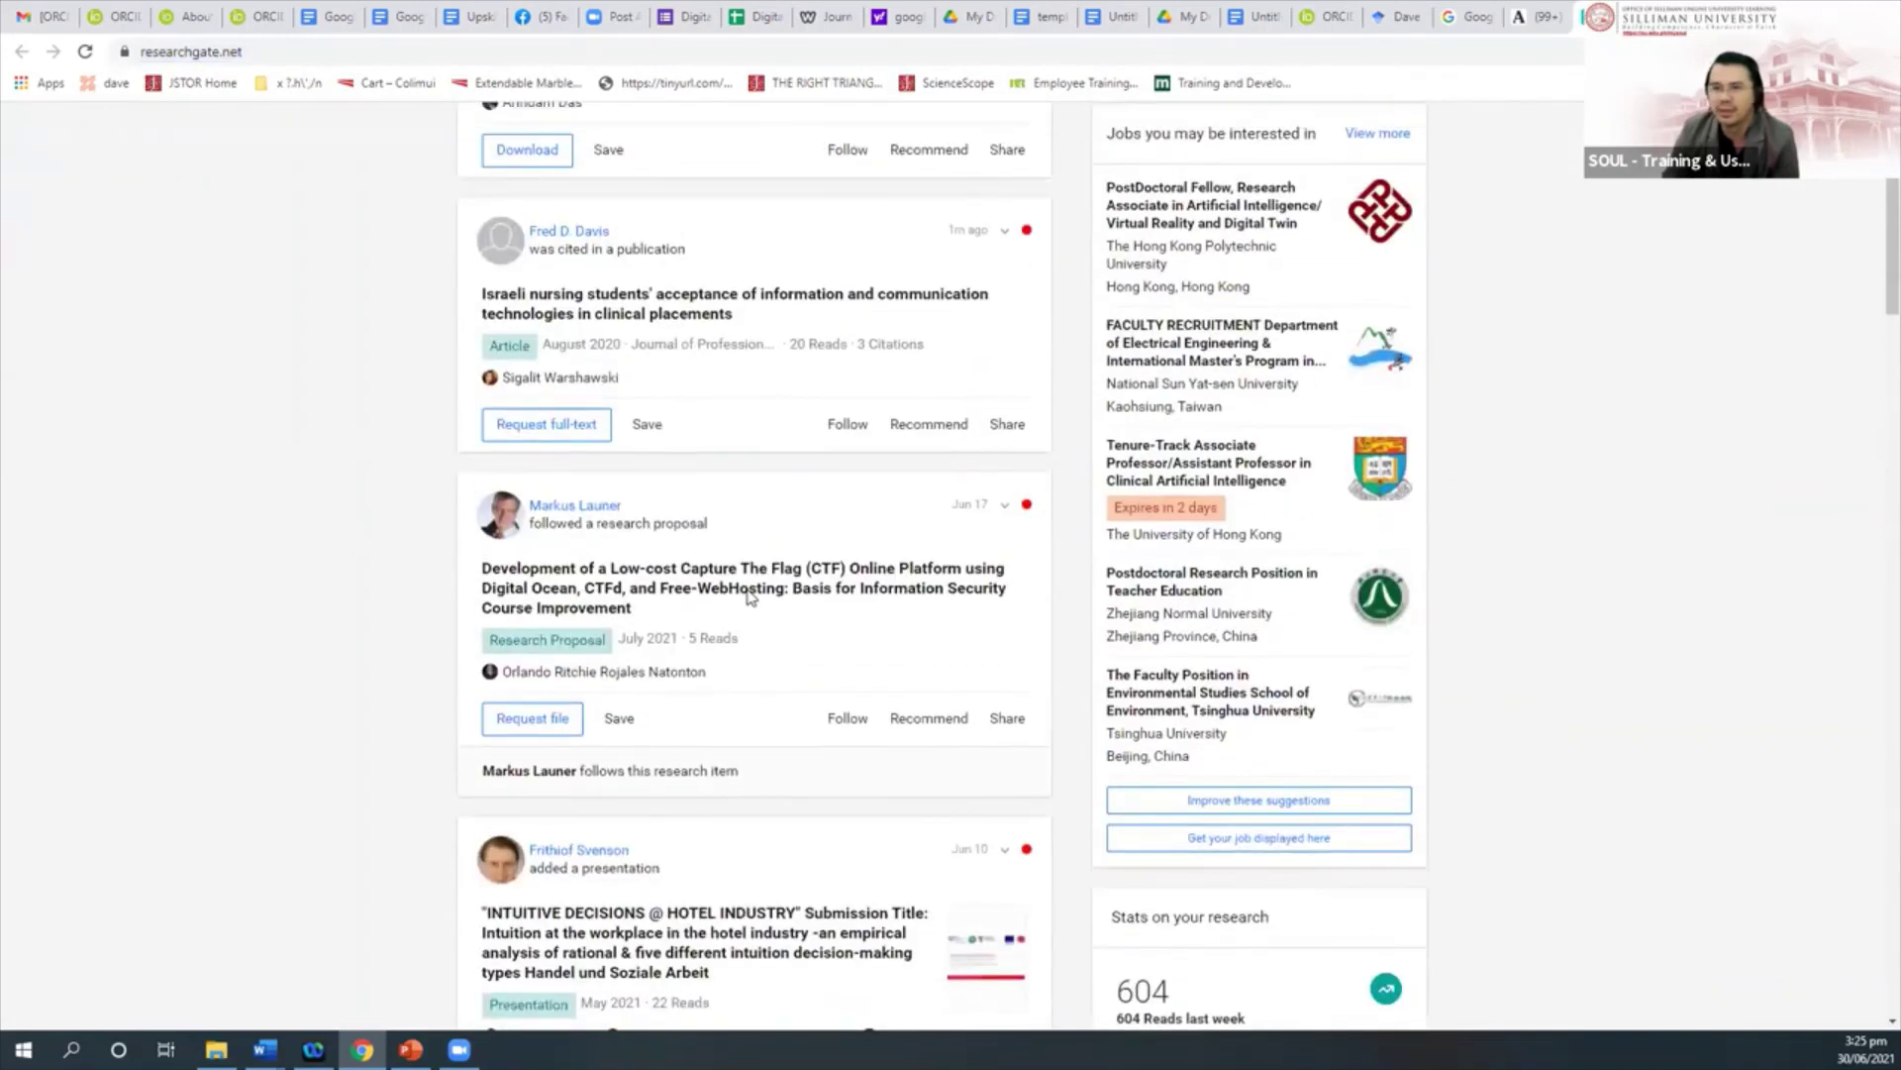
scroll(747, 597, "up", 2)
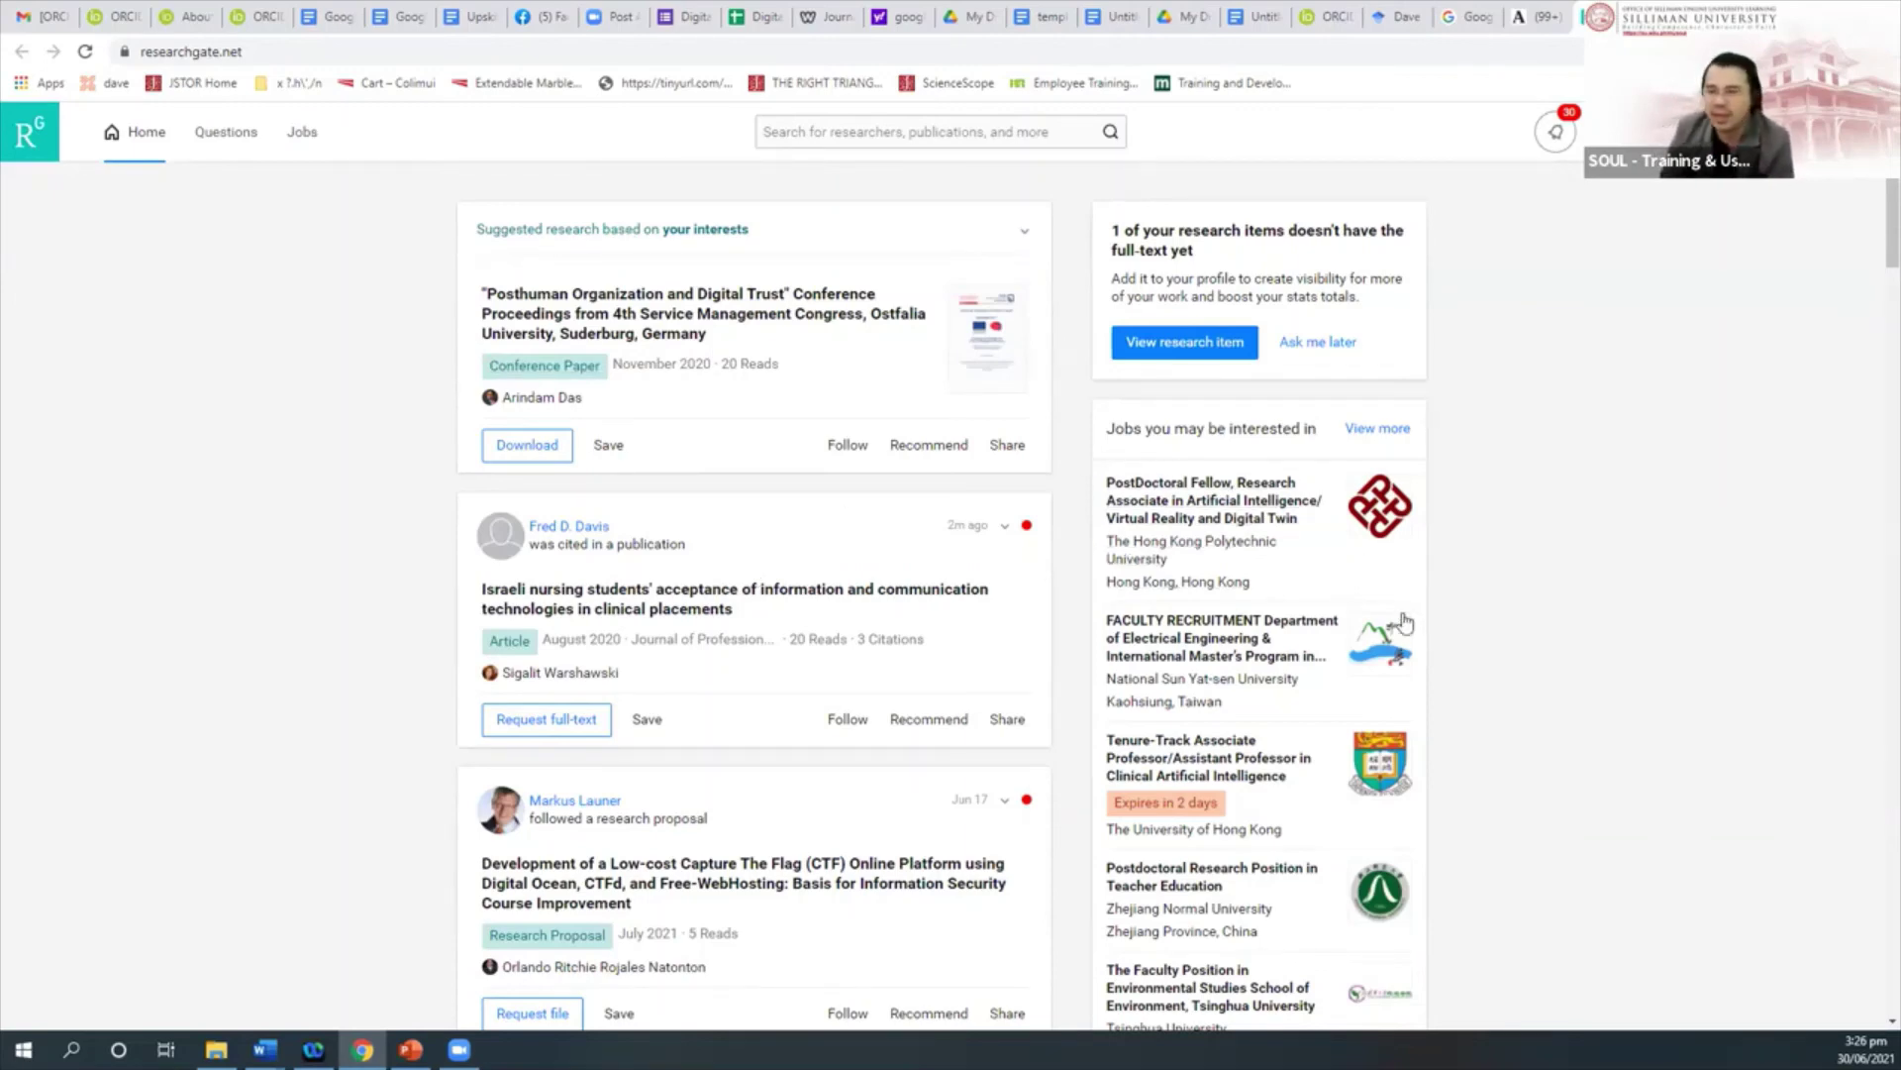
scroll(1299, 654, "down", 3)
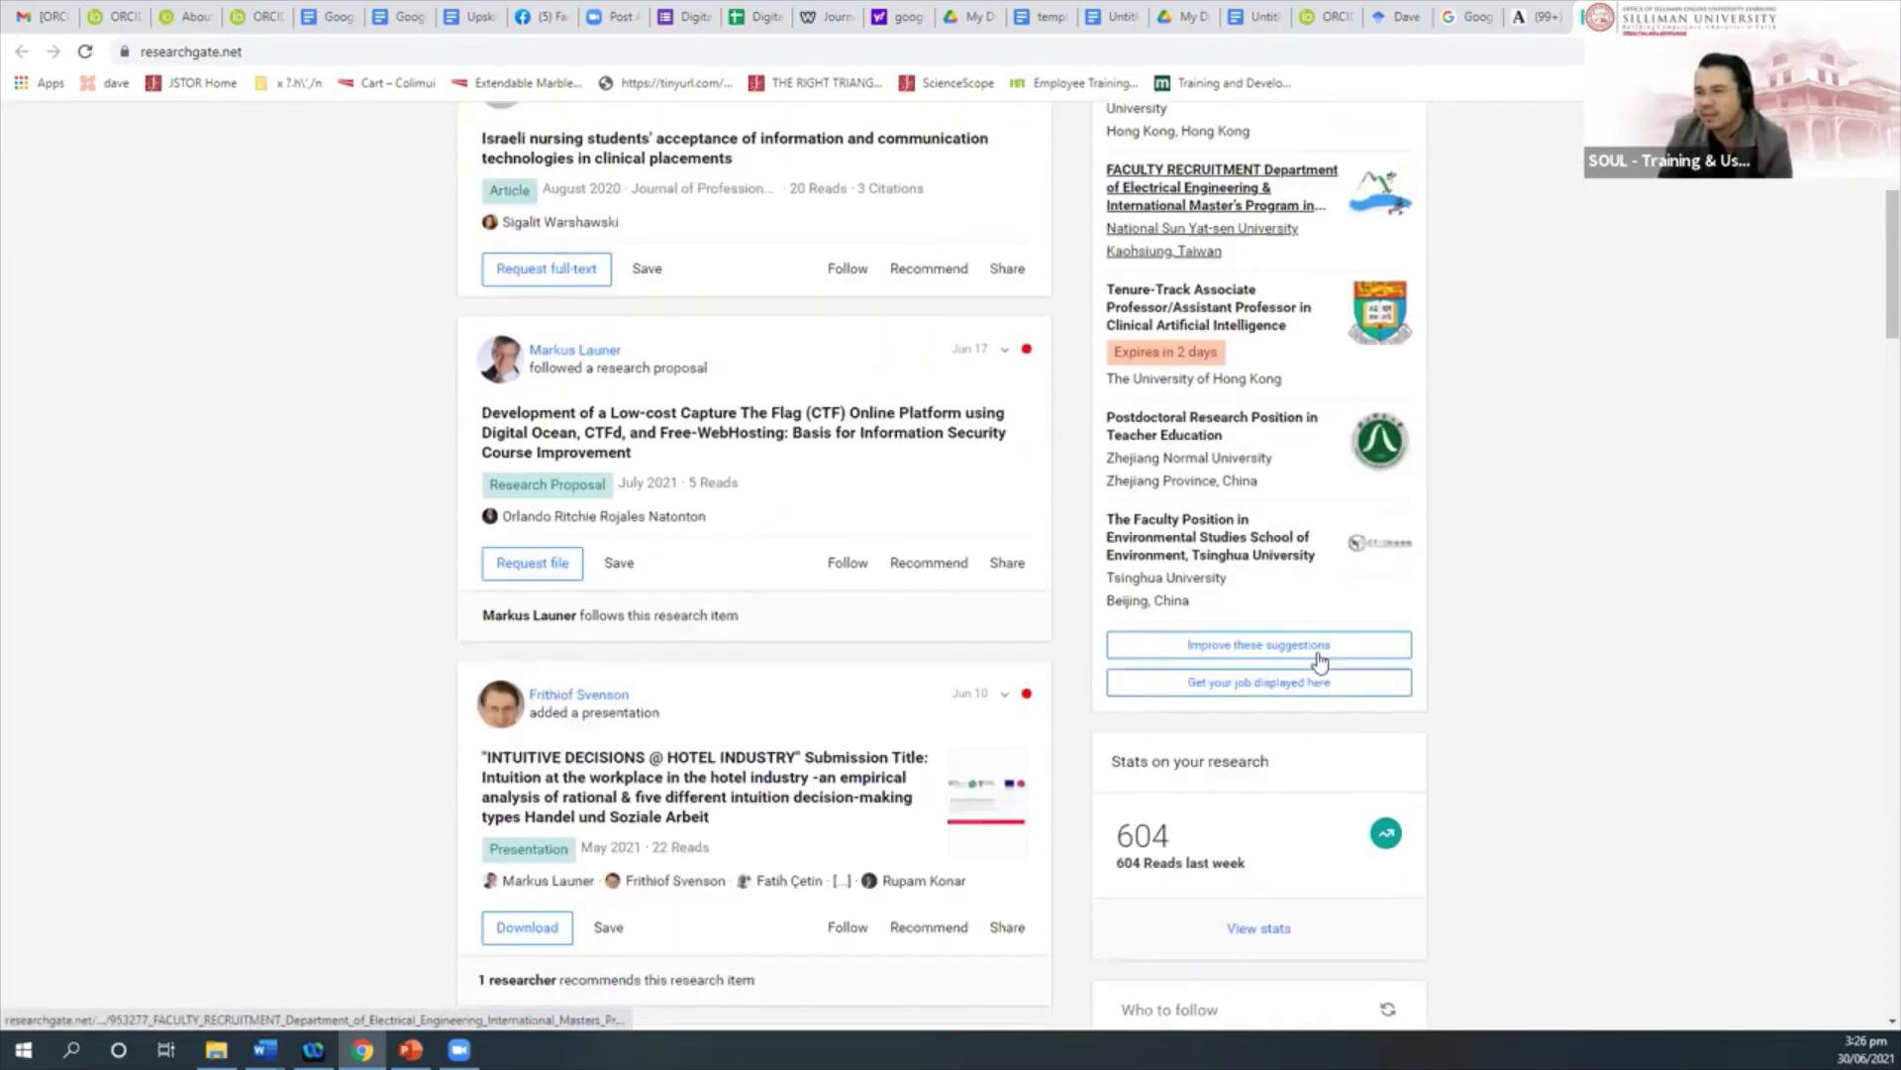
scroll(1351, 649, "up", 2)
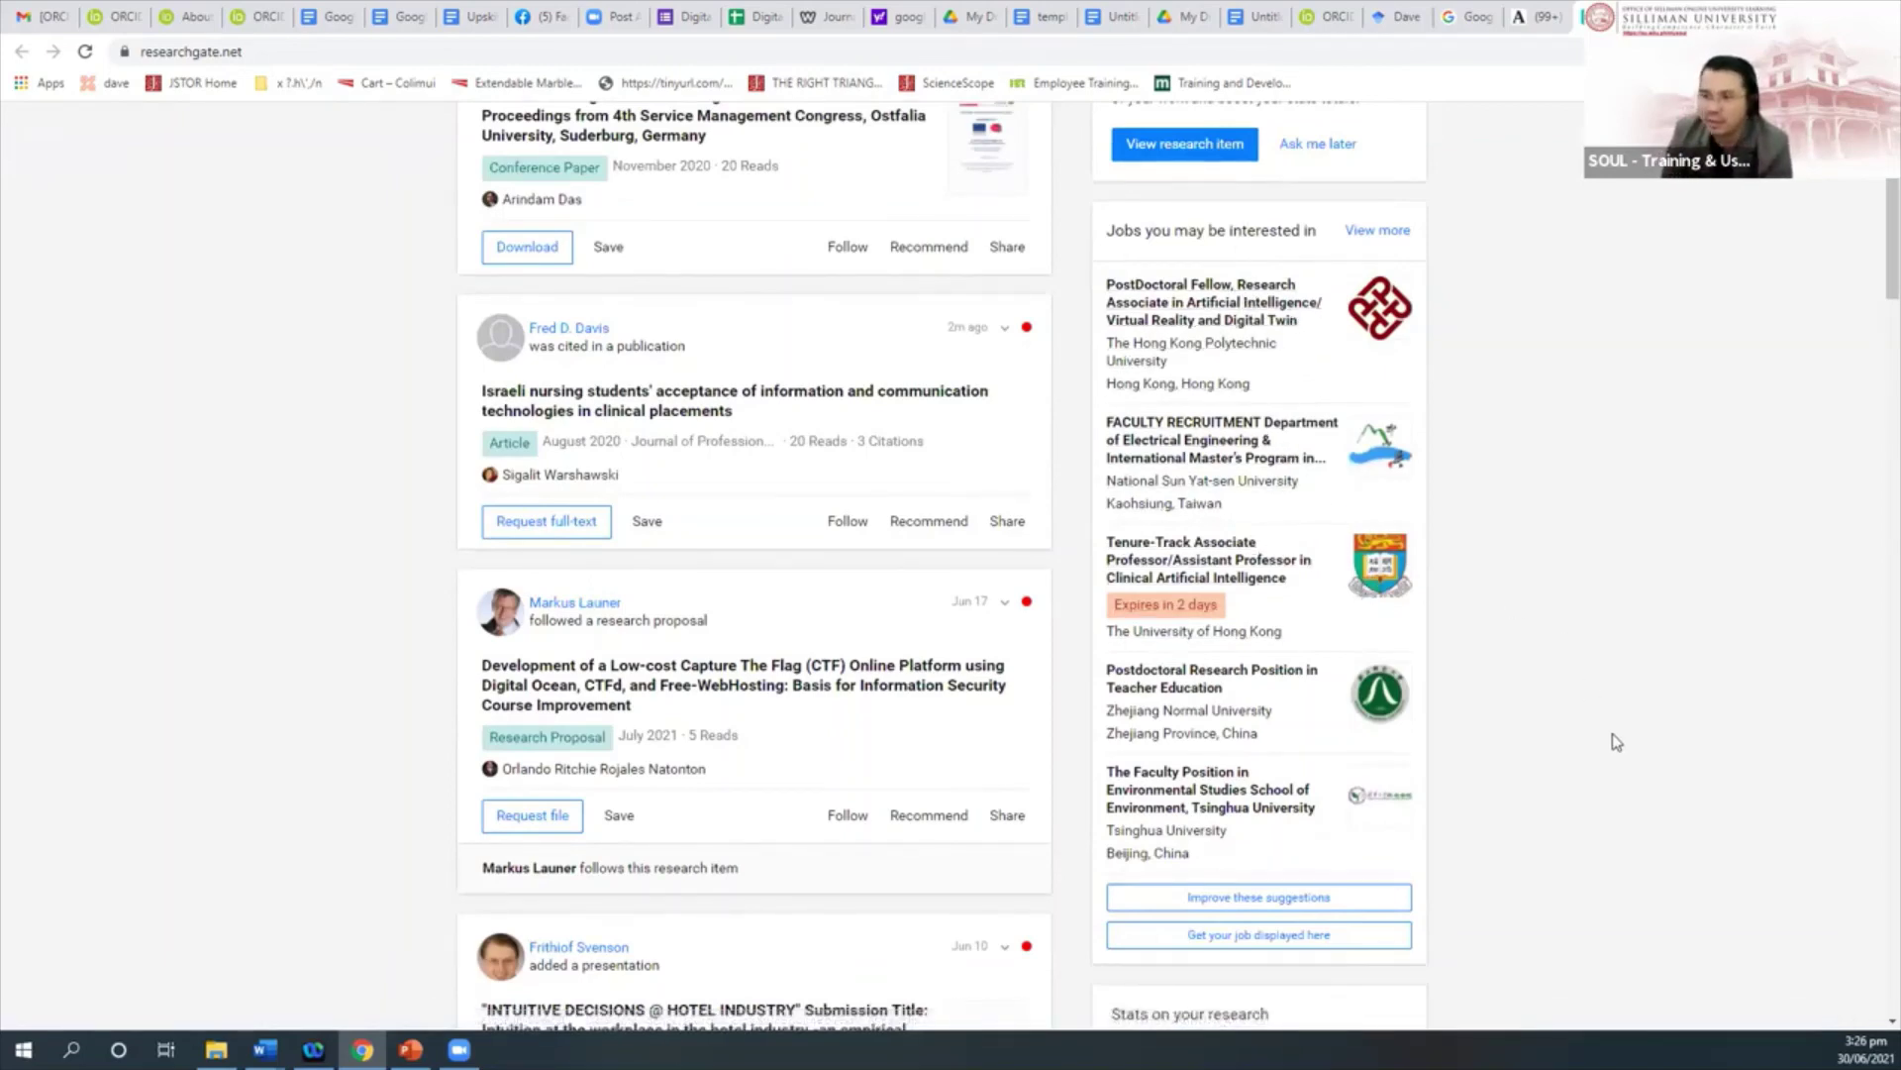
scroll(1615, 740, "down", 1)
scroll(1614, 740, "down", 1)
scroll(1615, 741, "down", 2)
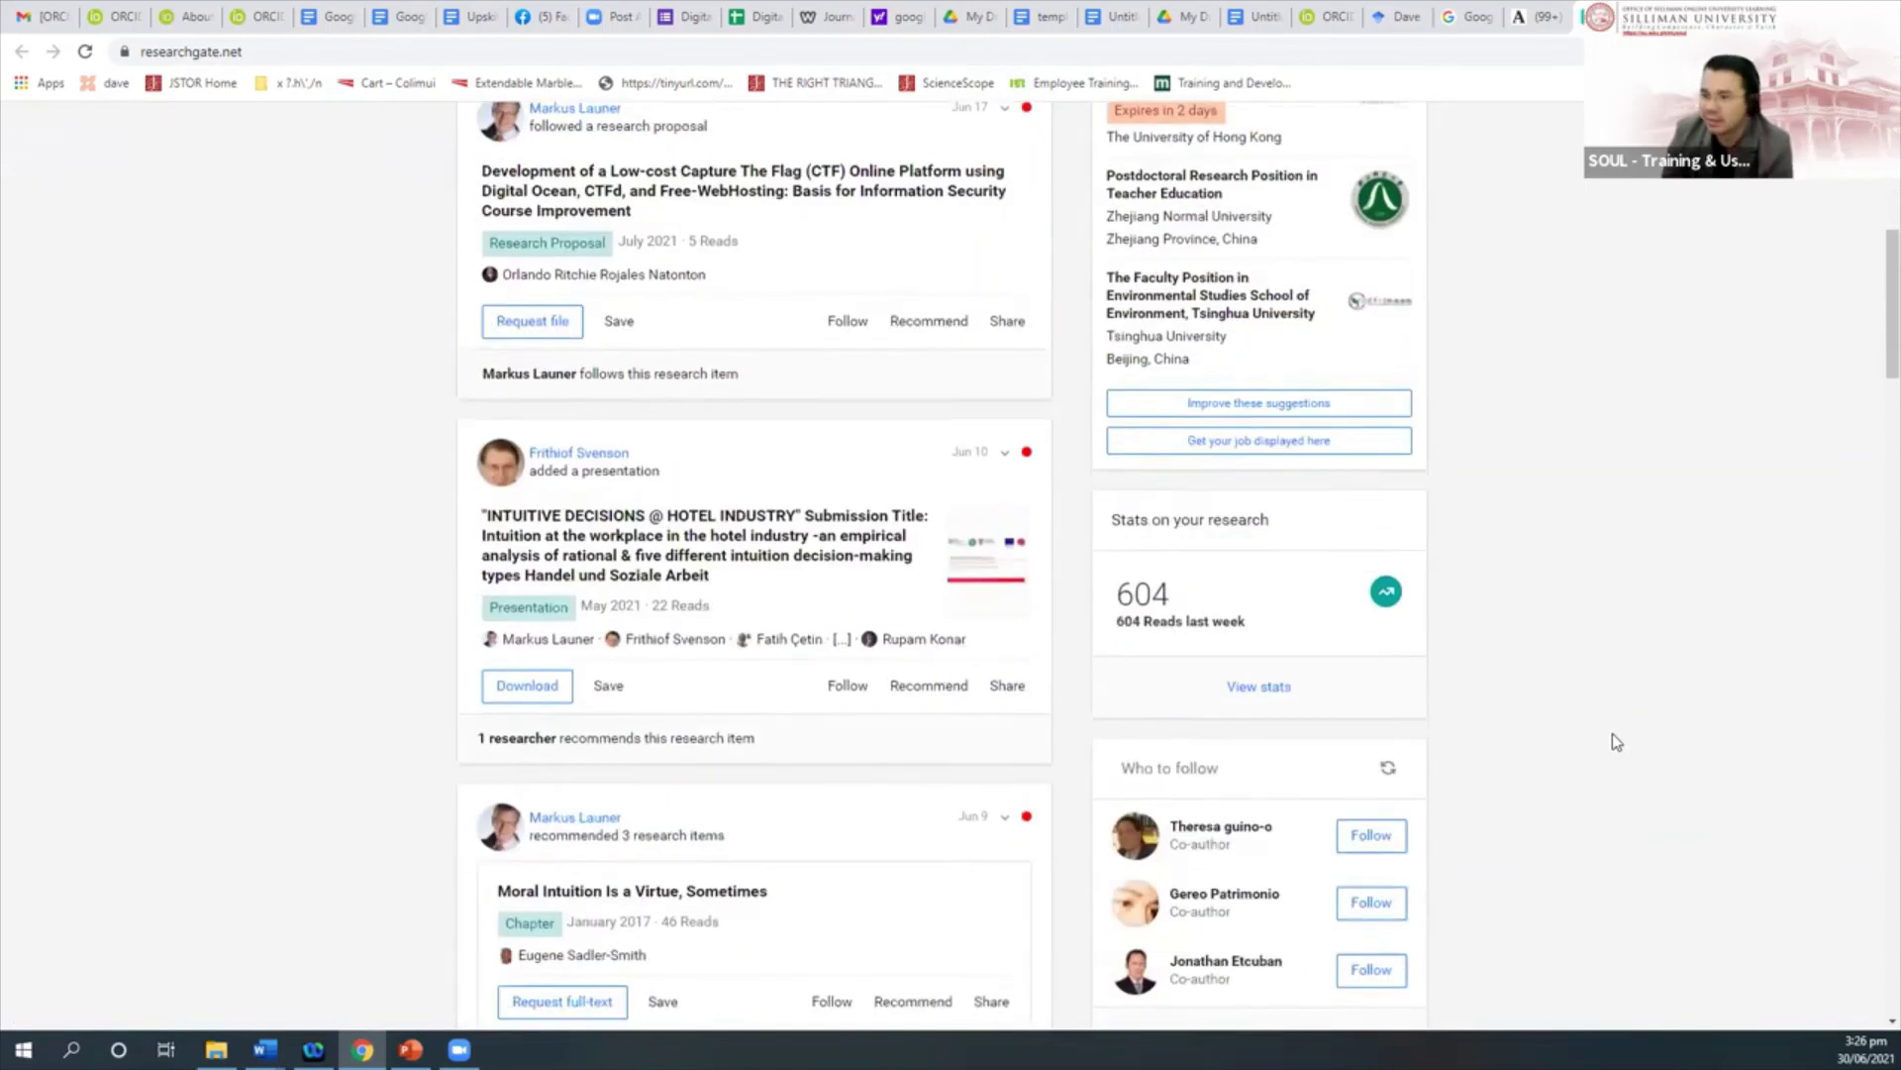
scroll(1615, 739, "down", 1)
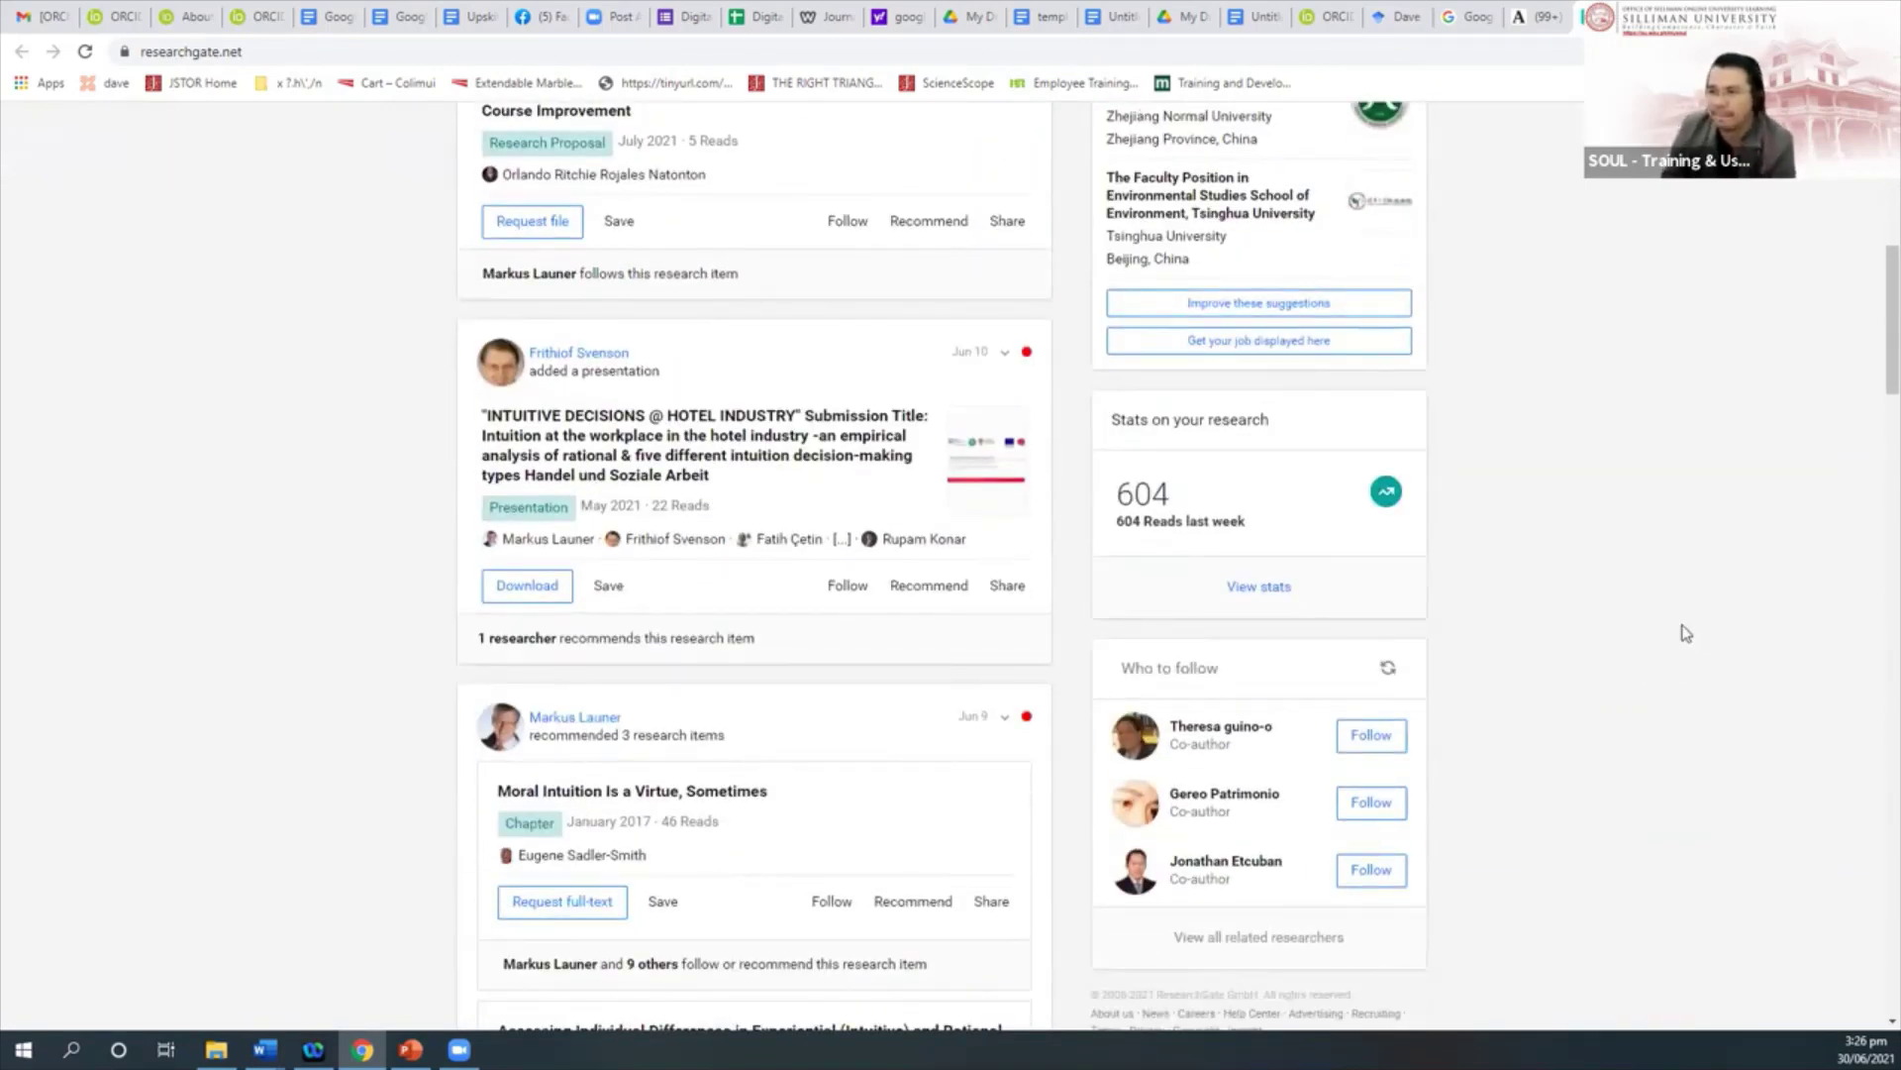
scroll(1686, 632, "down", 2)
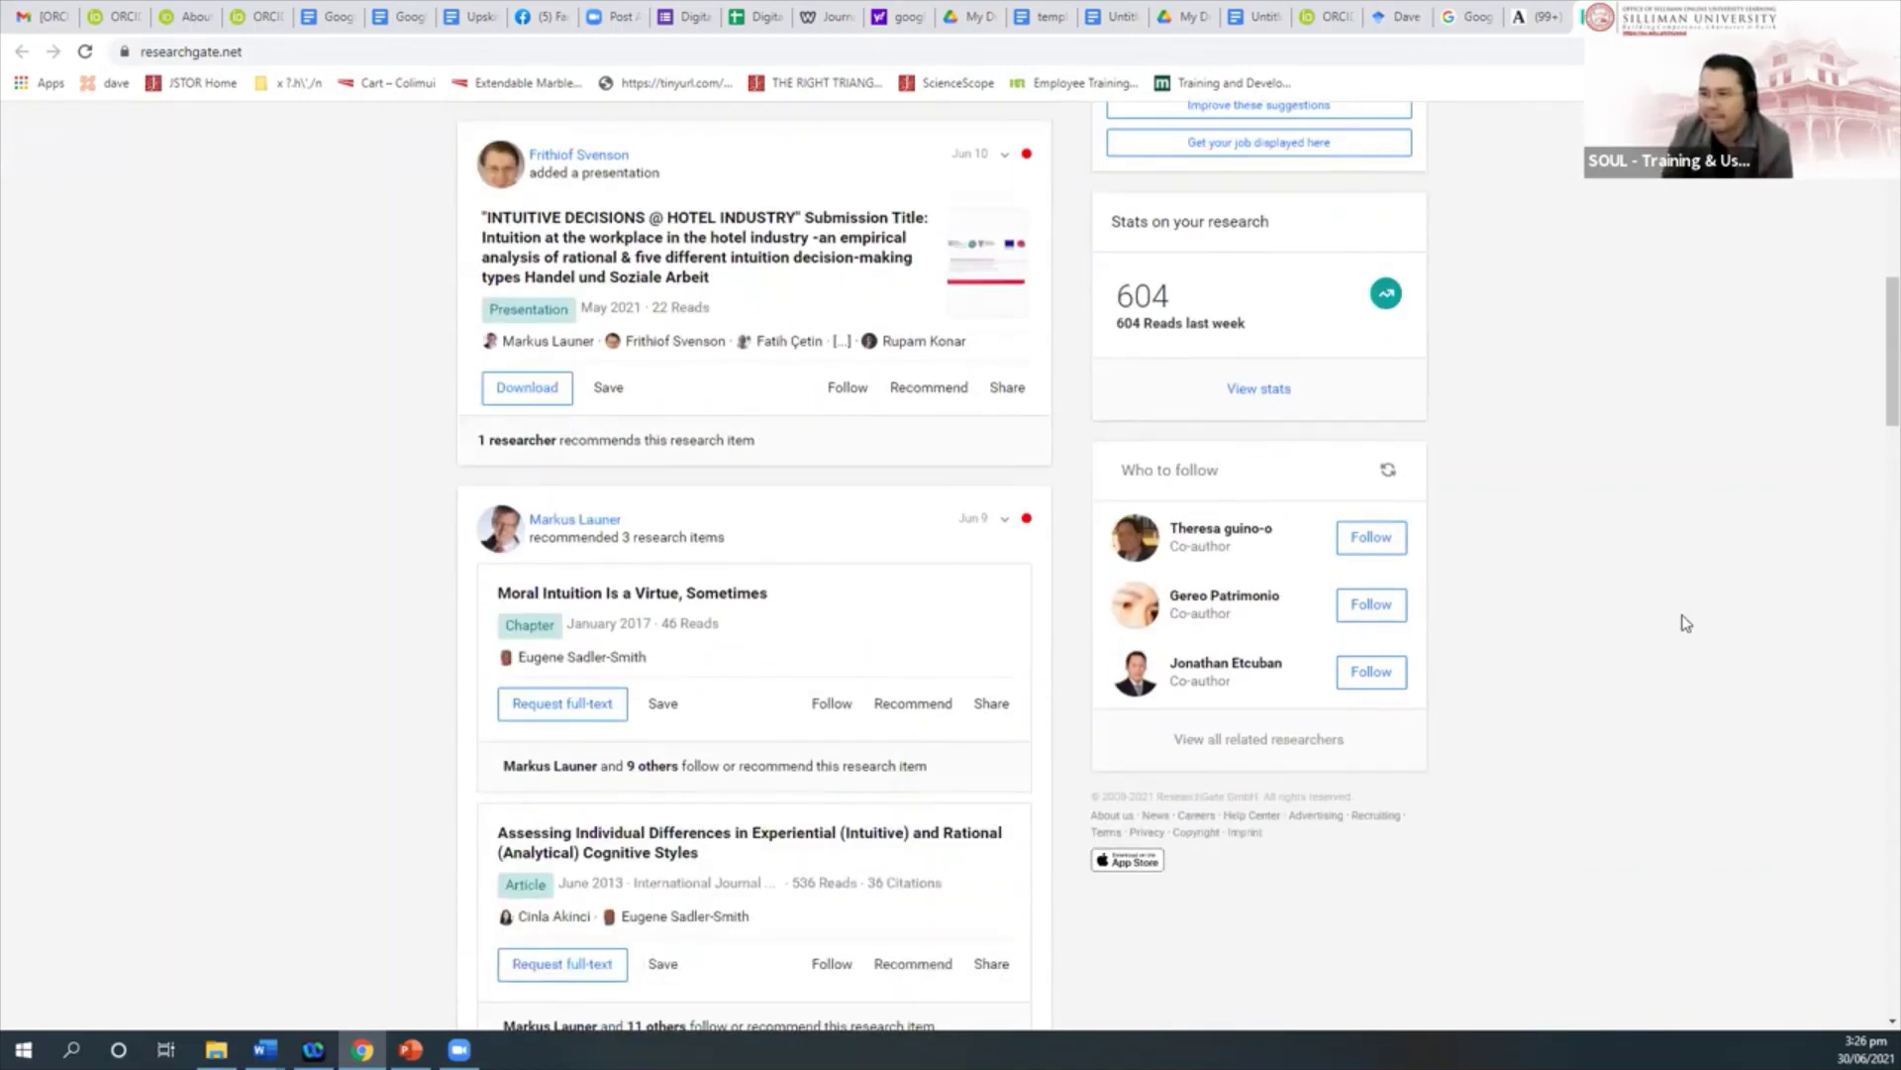
scroll(1686, 622, "down", 2)
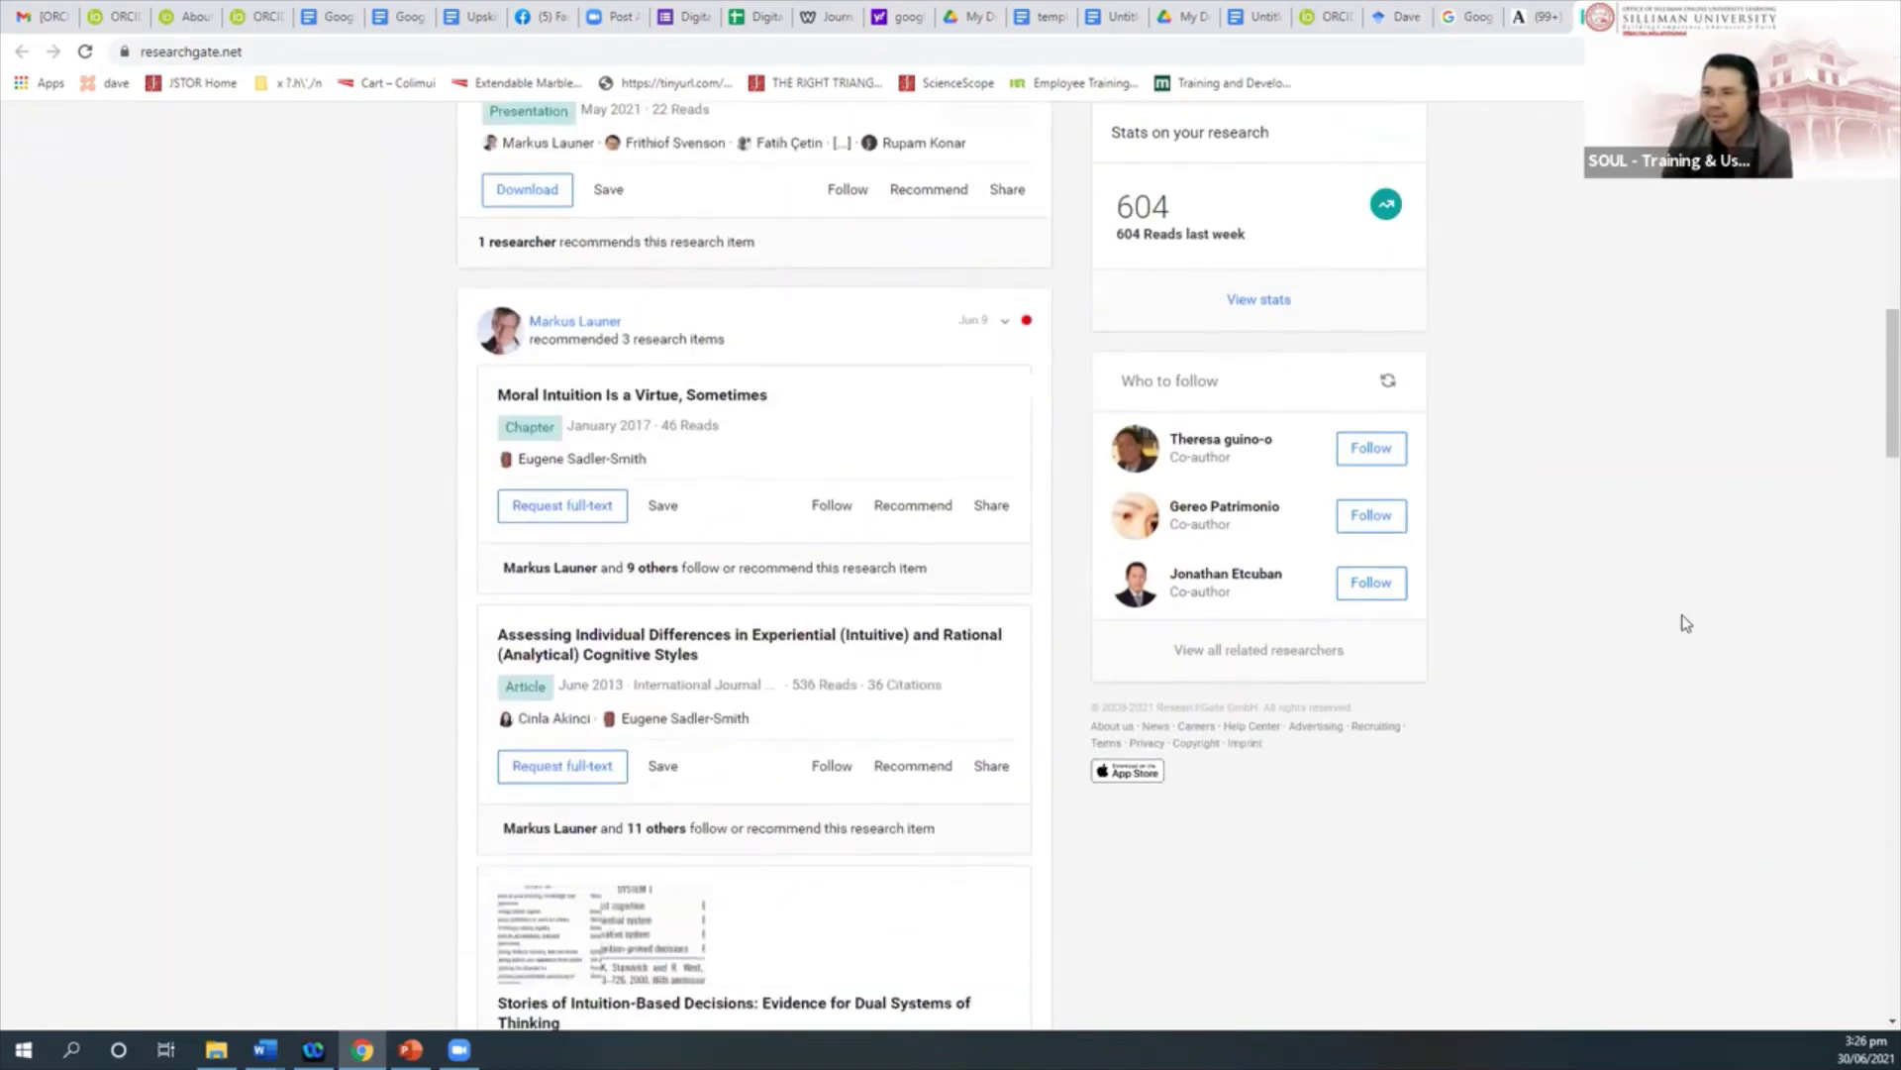
scroll(1685, 622, "down", 2)
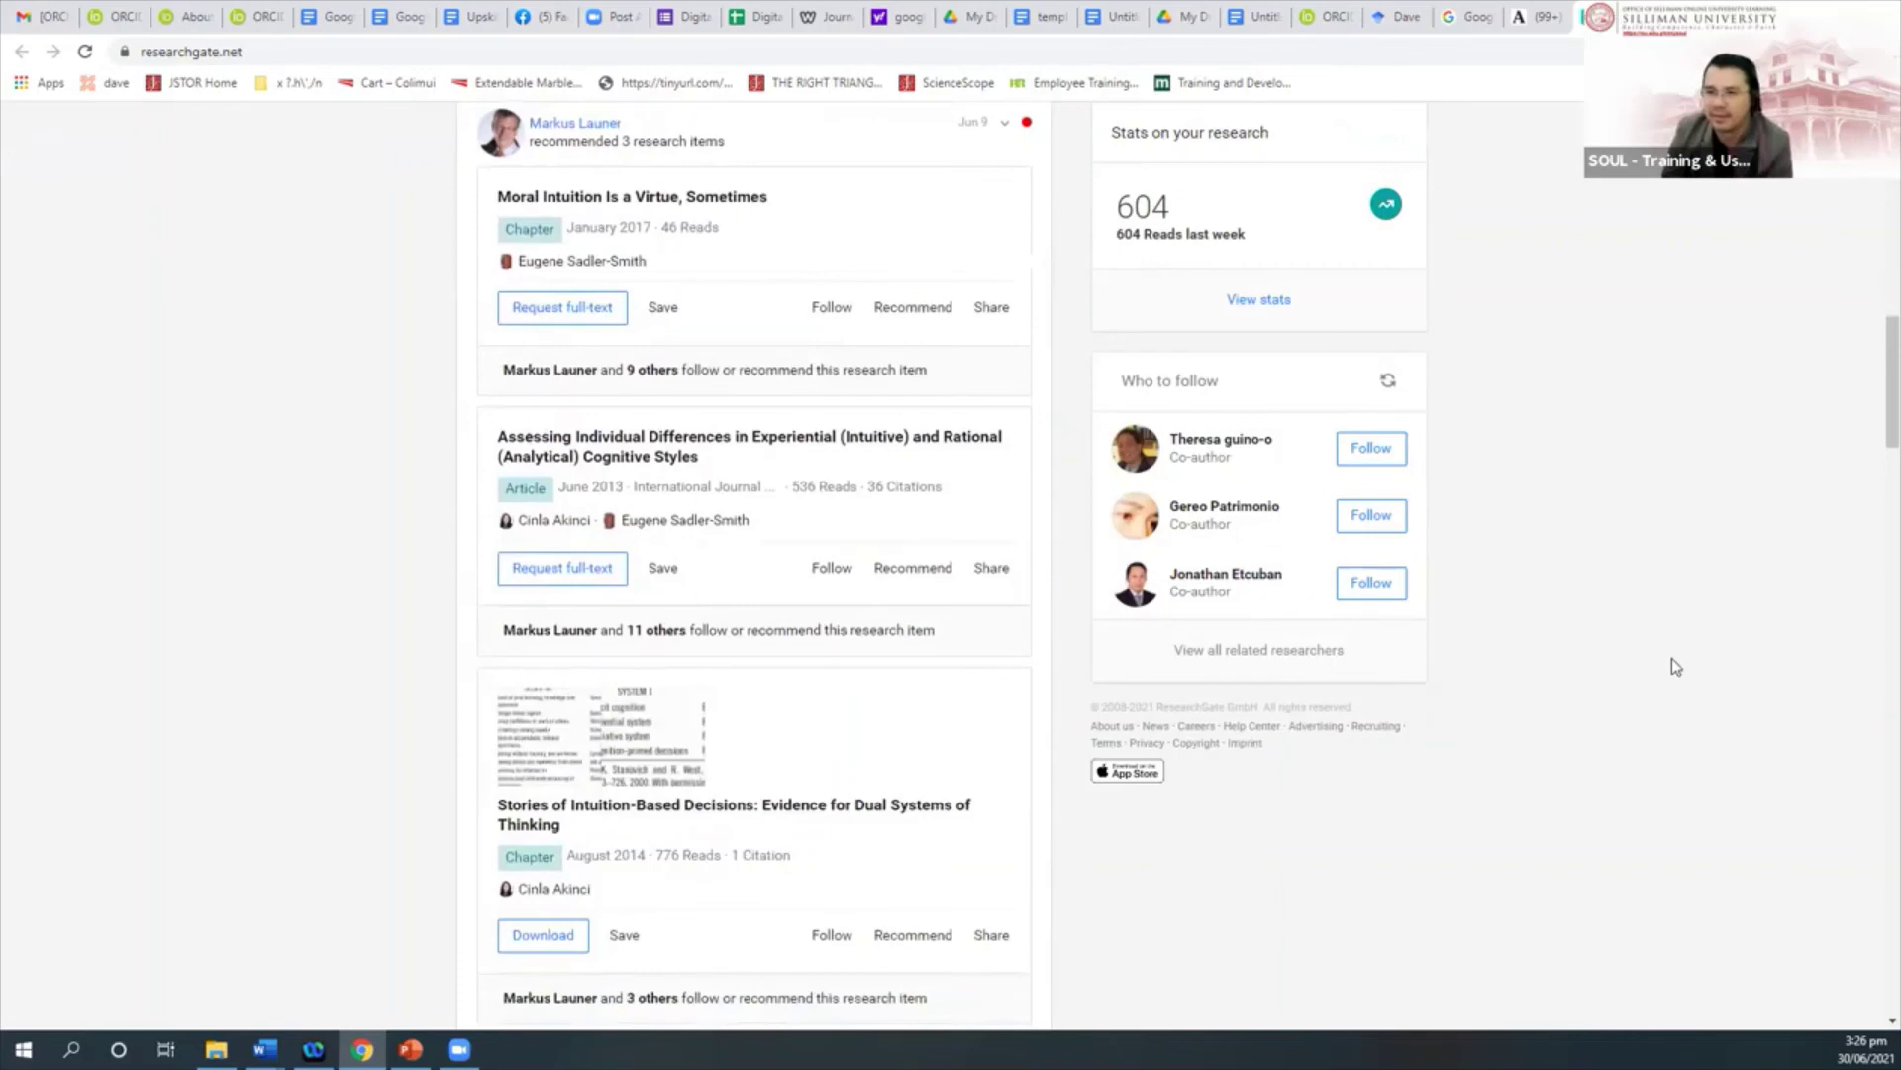
scroll(1672, 647, "down", 3)
scroll(1671, 648, "down", 3)
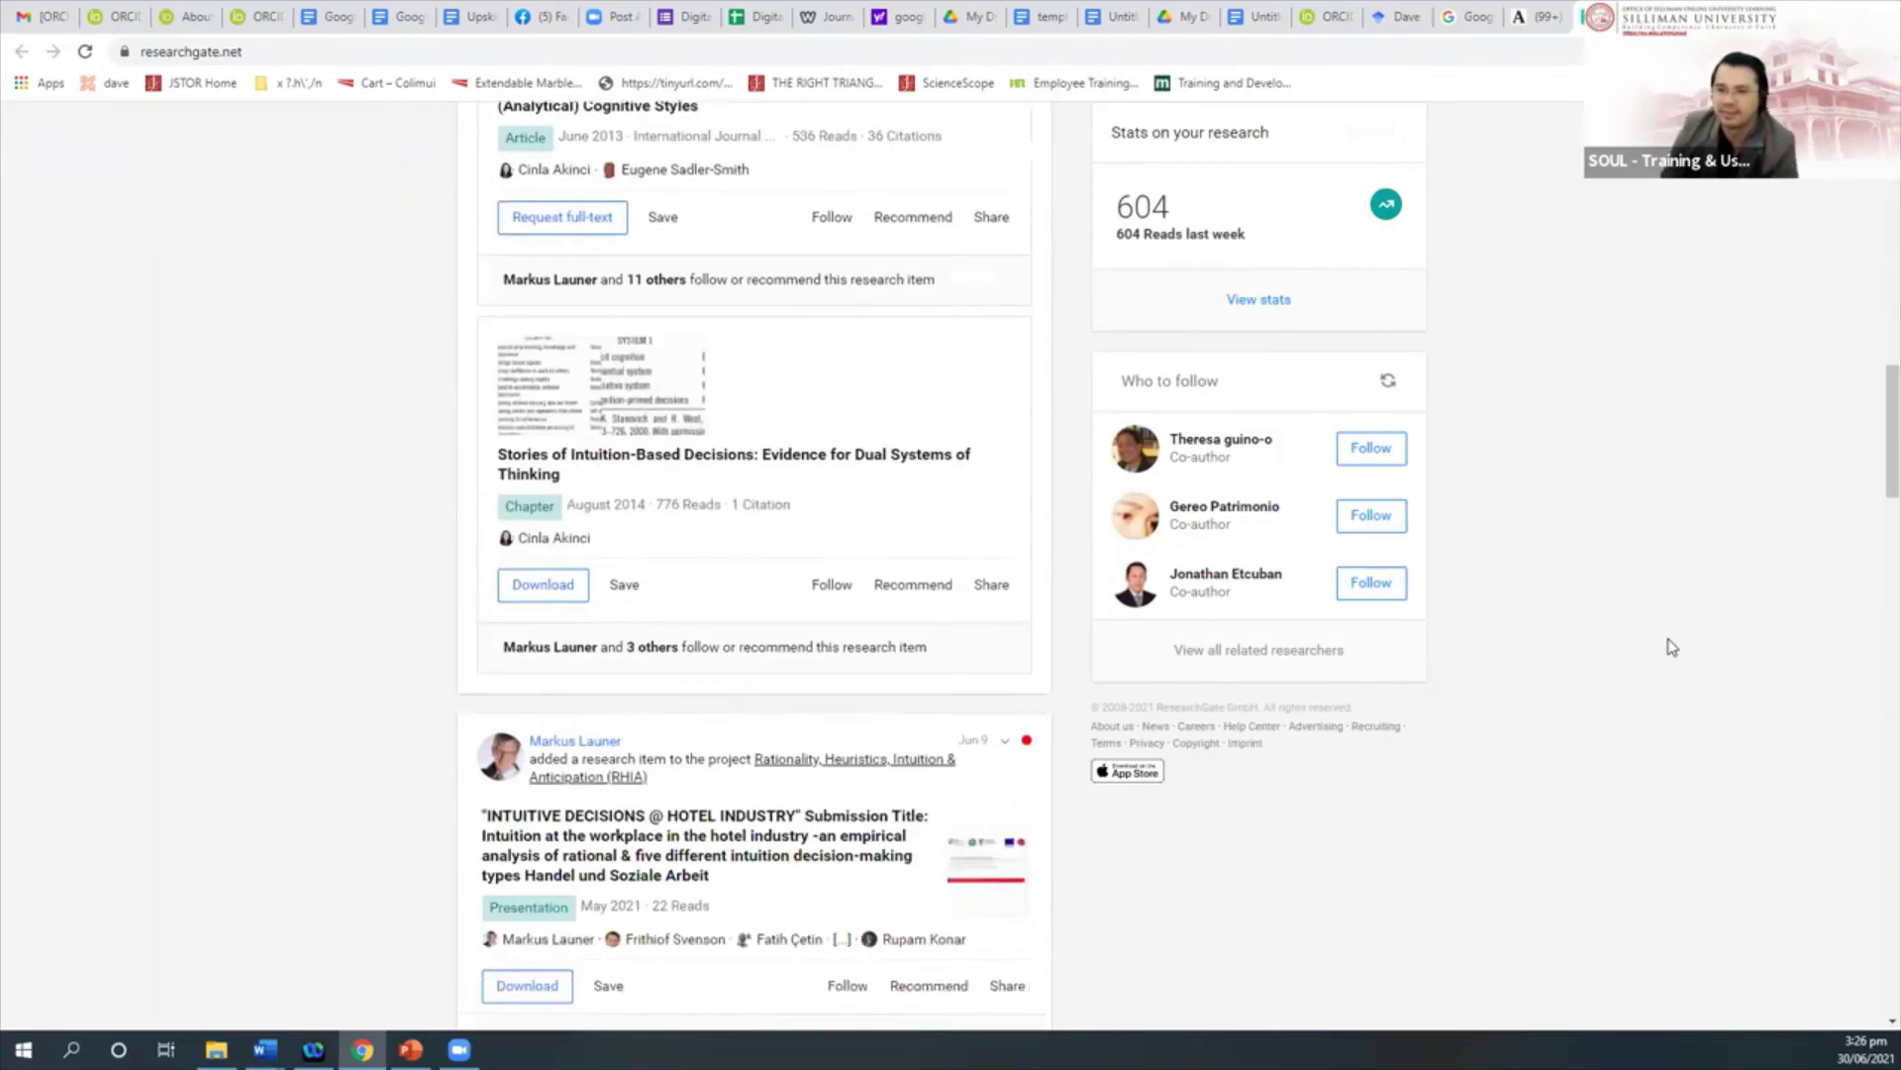
scroll(1670, 648, "down", 1)
scroll(1671, 643, "up", 3)
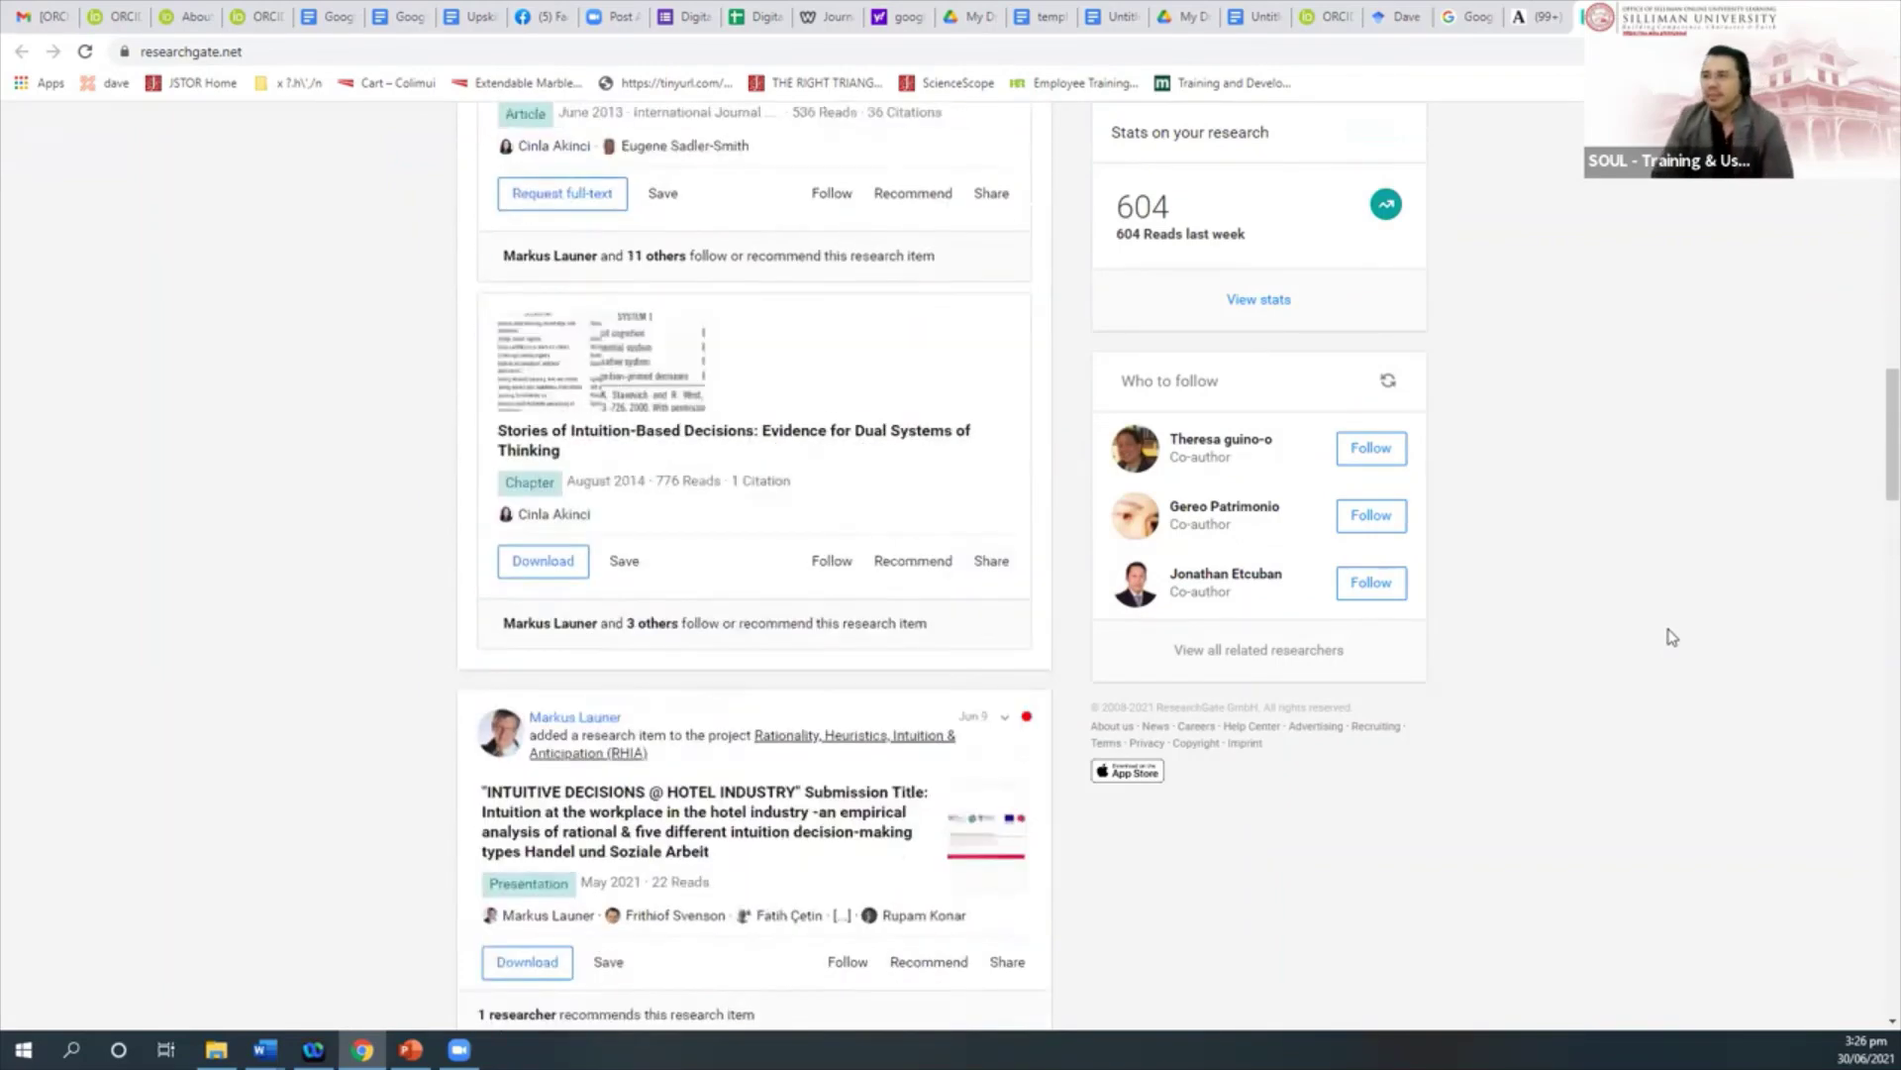
scroll(1672, 640, "up", 4)
scroll(1672, 638, "up", 4)
scroll(1672, 640, "up", 5)
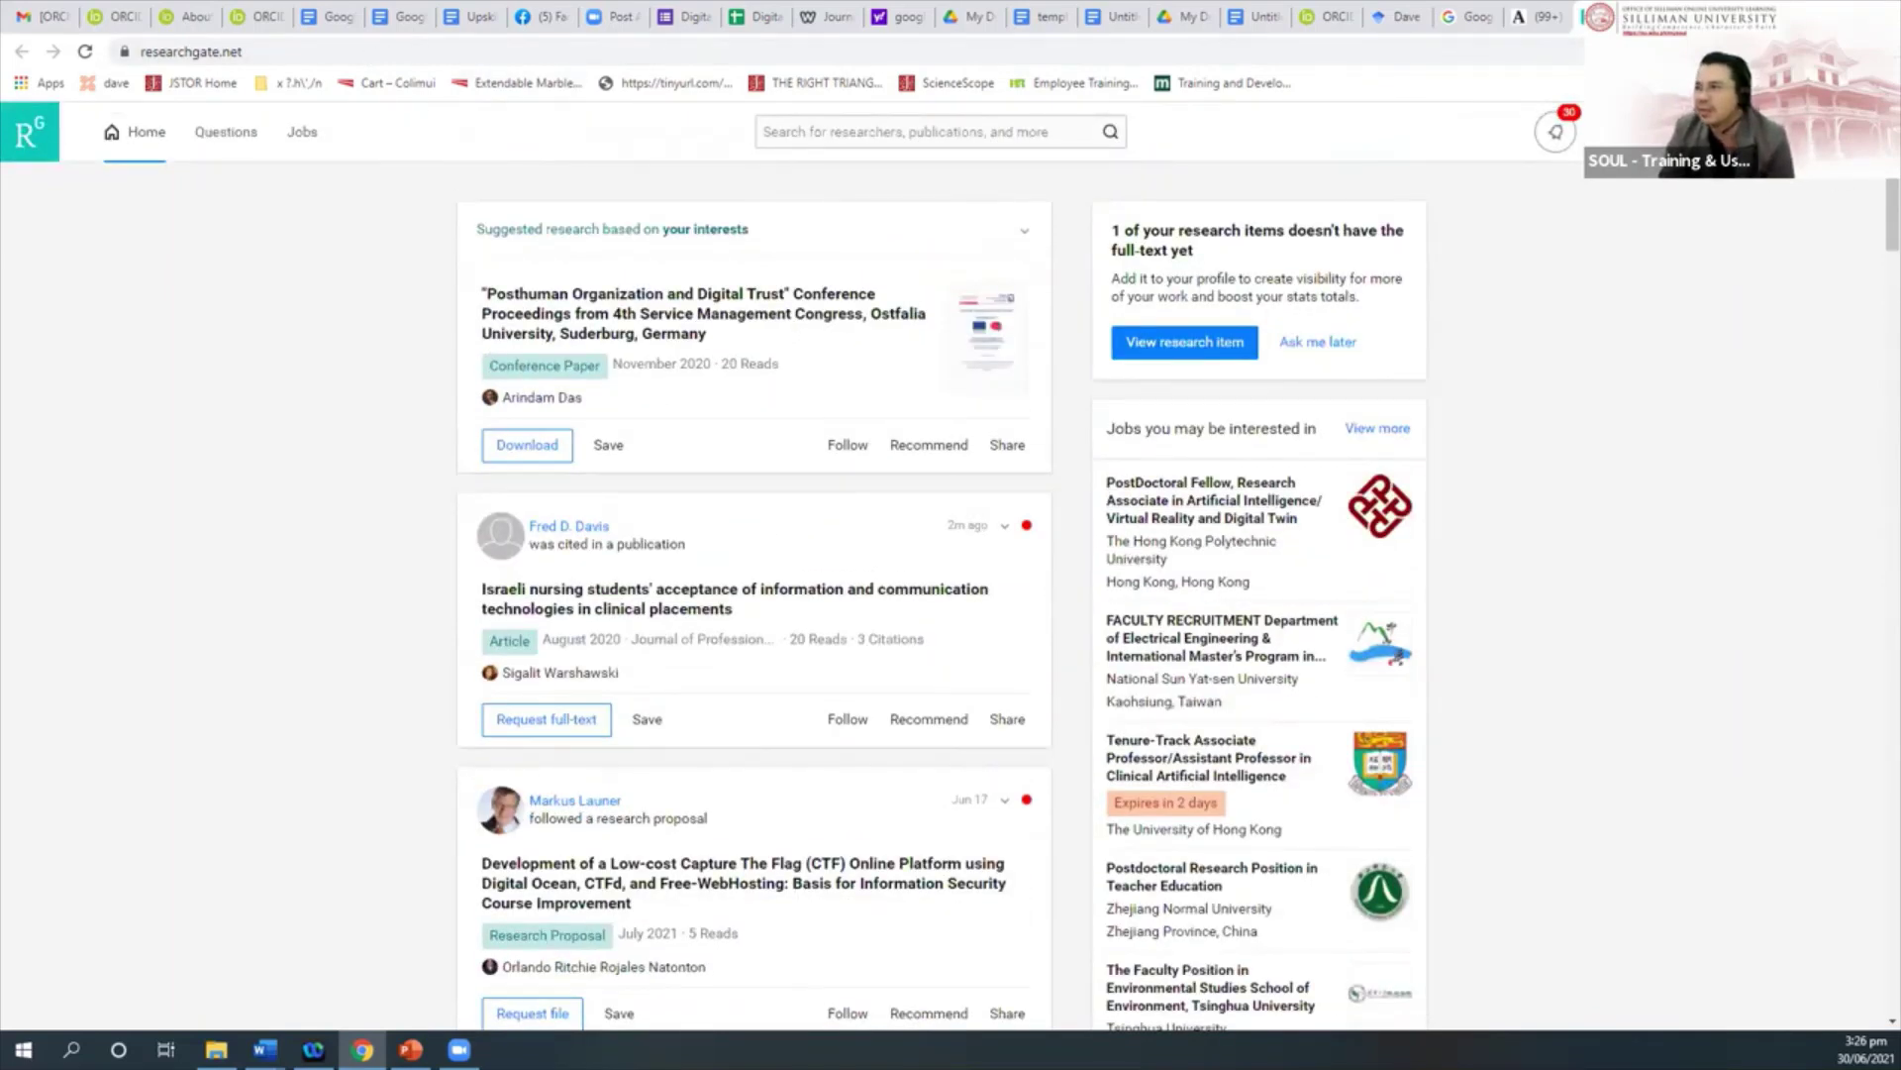
Reload the page, dismiss the 'Not now' profile prompt, and log out
key("F5")
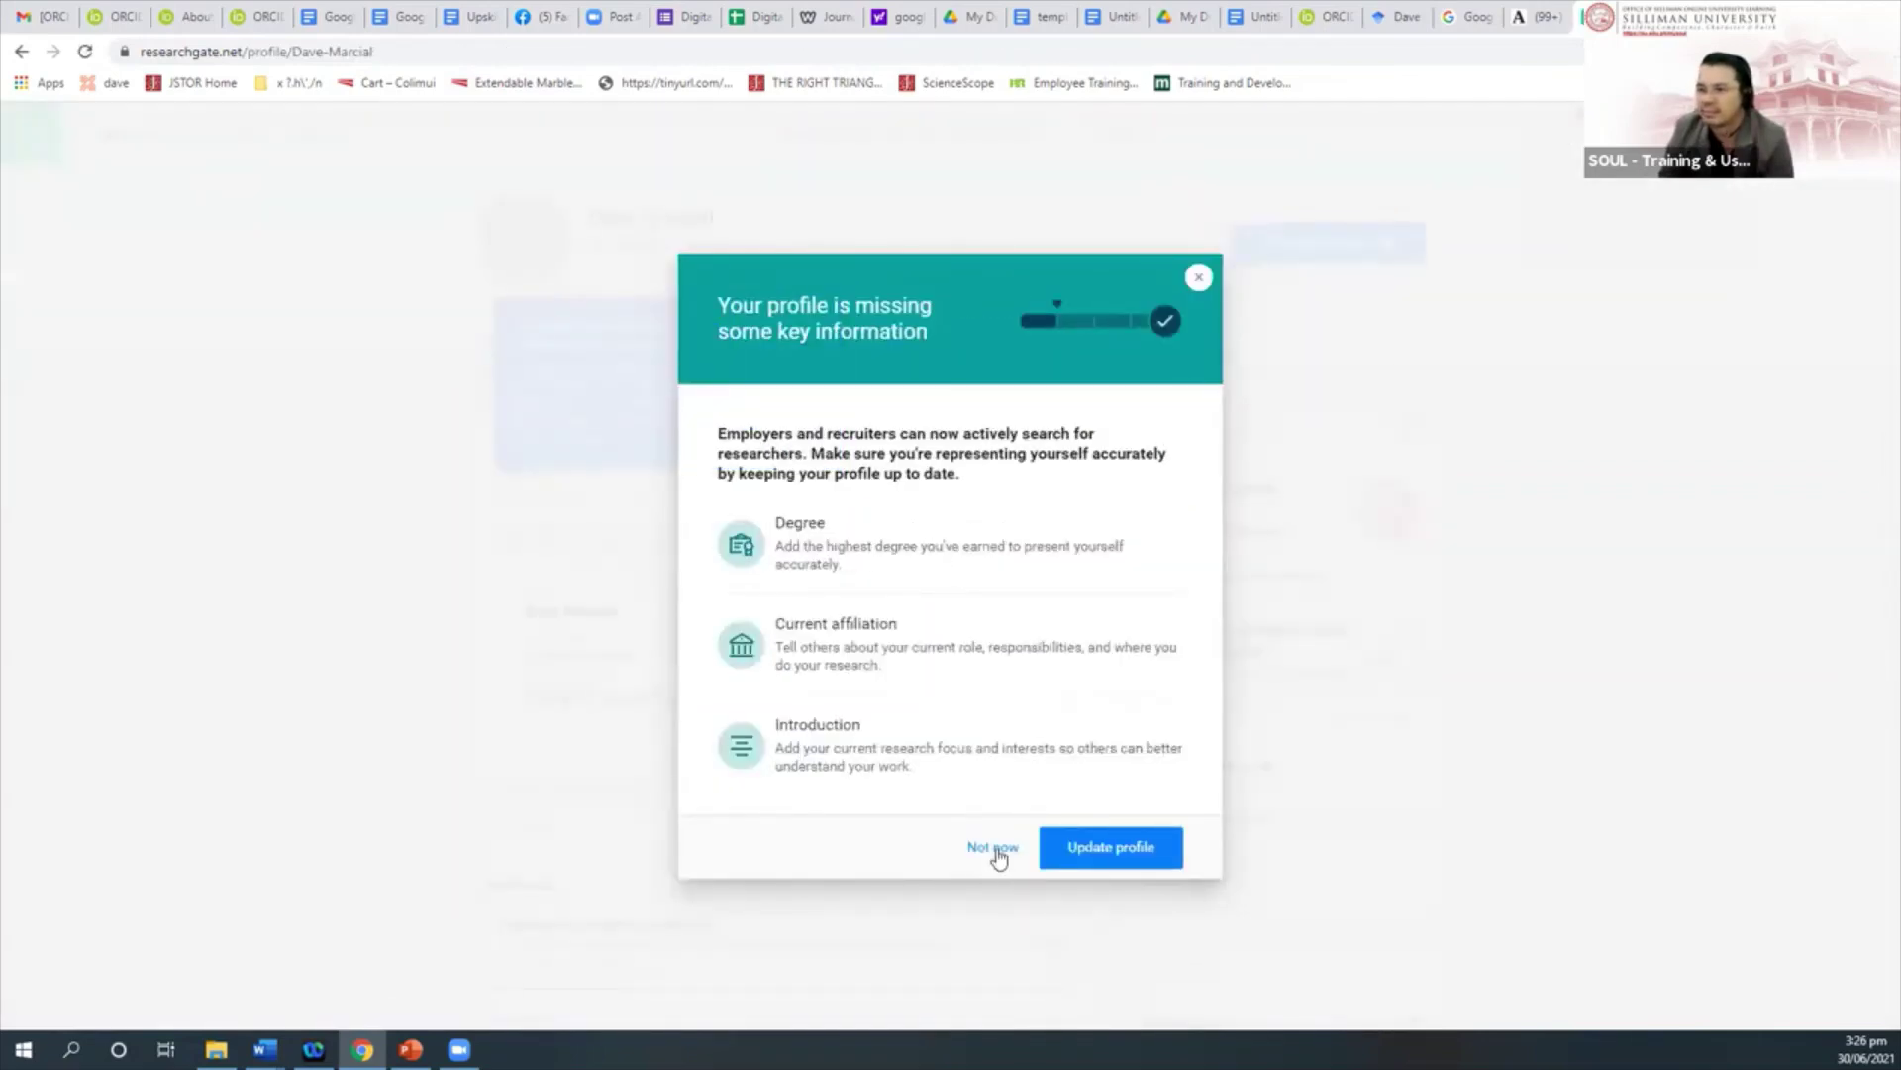
left_click(992, 847)
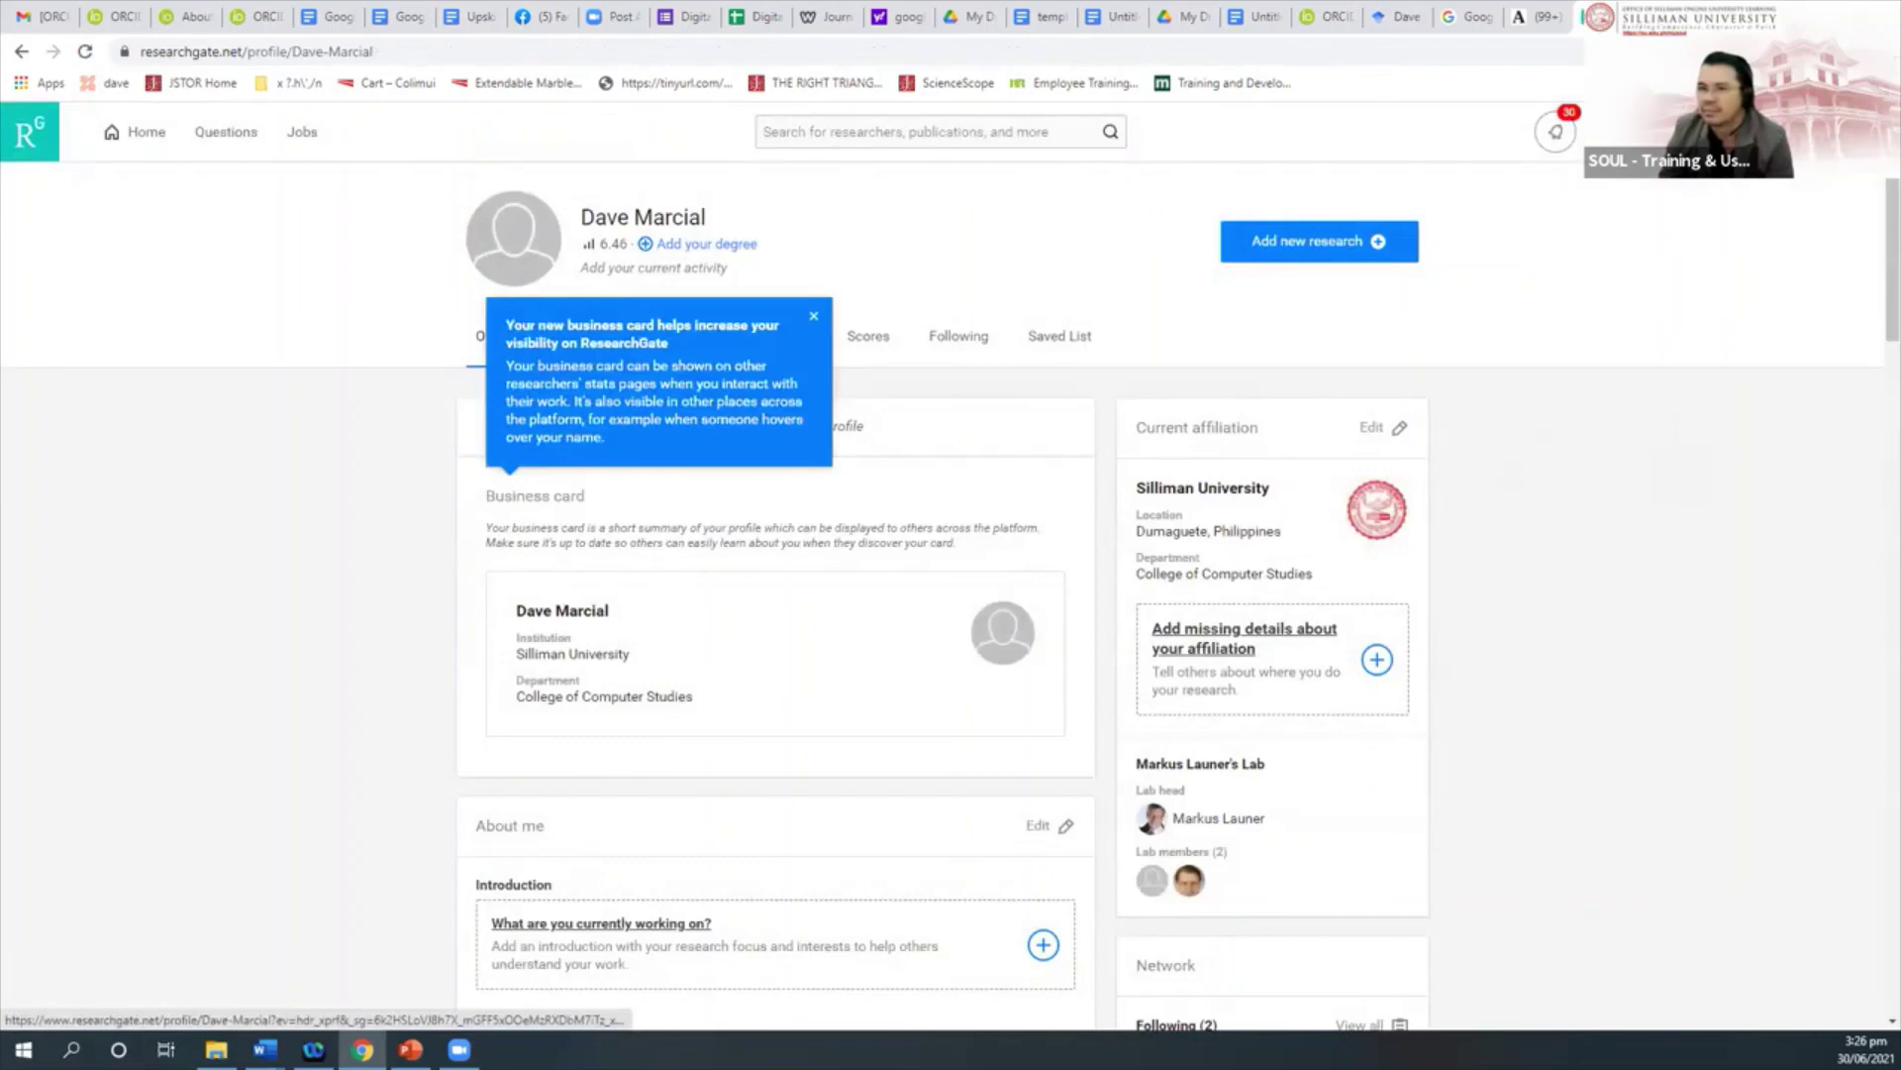
left_click(1731, 131)
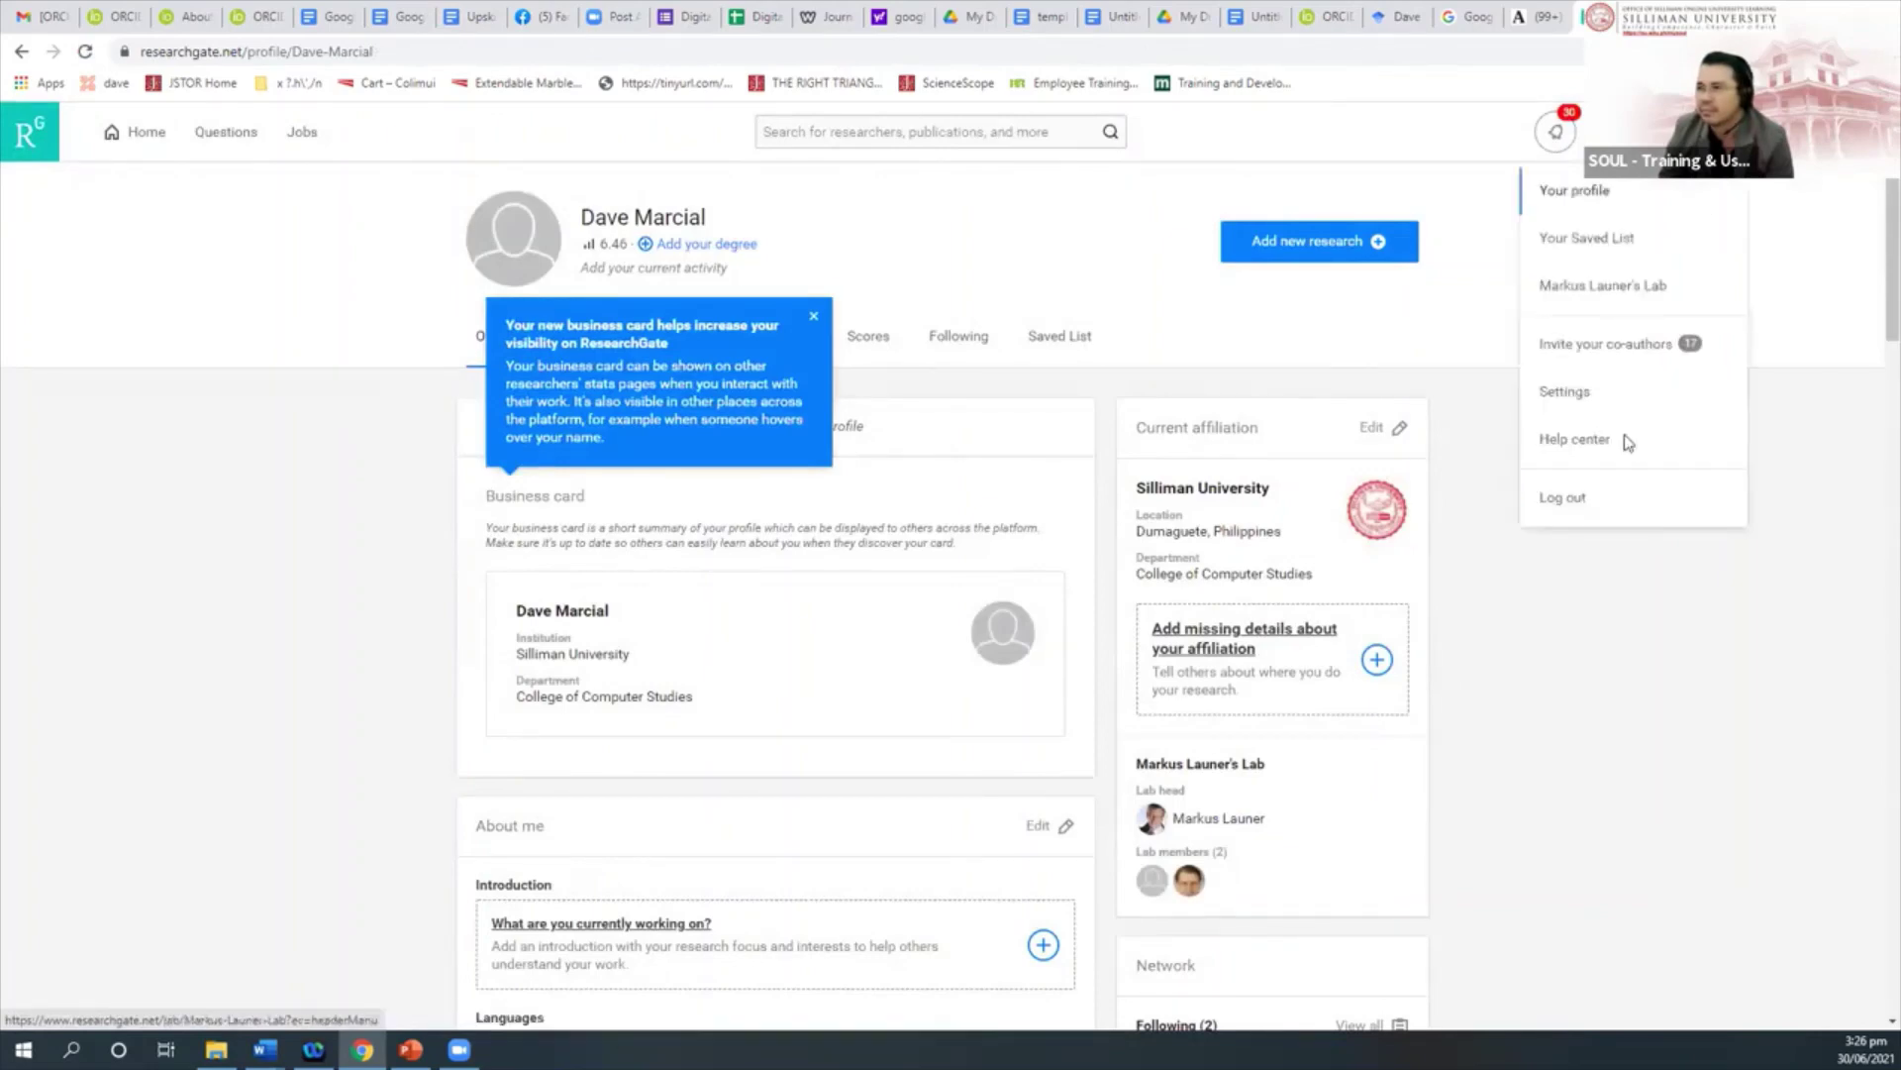
left_click(1583, 502)
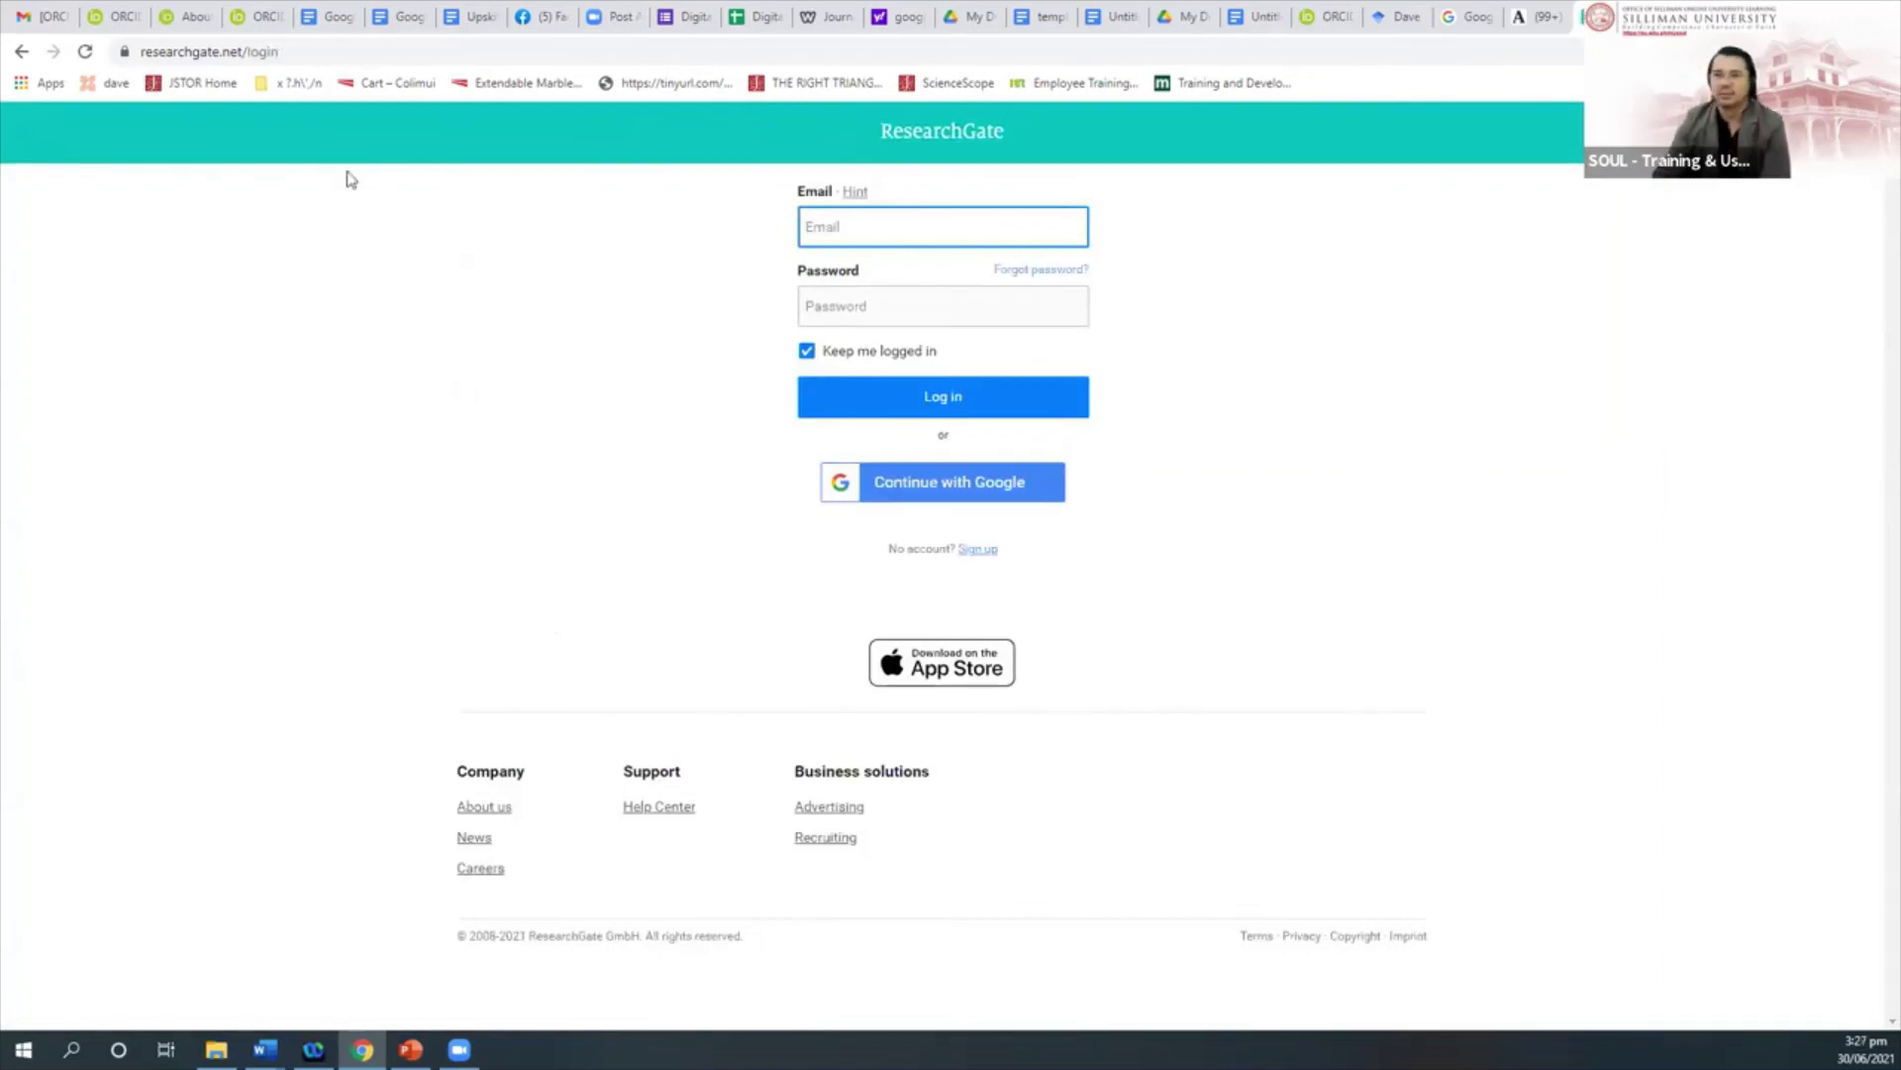
Strip '/login' from the URL to reach the landing page, then choose 'Join for free'
left_click(261, 55)
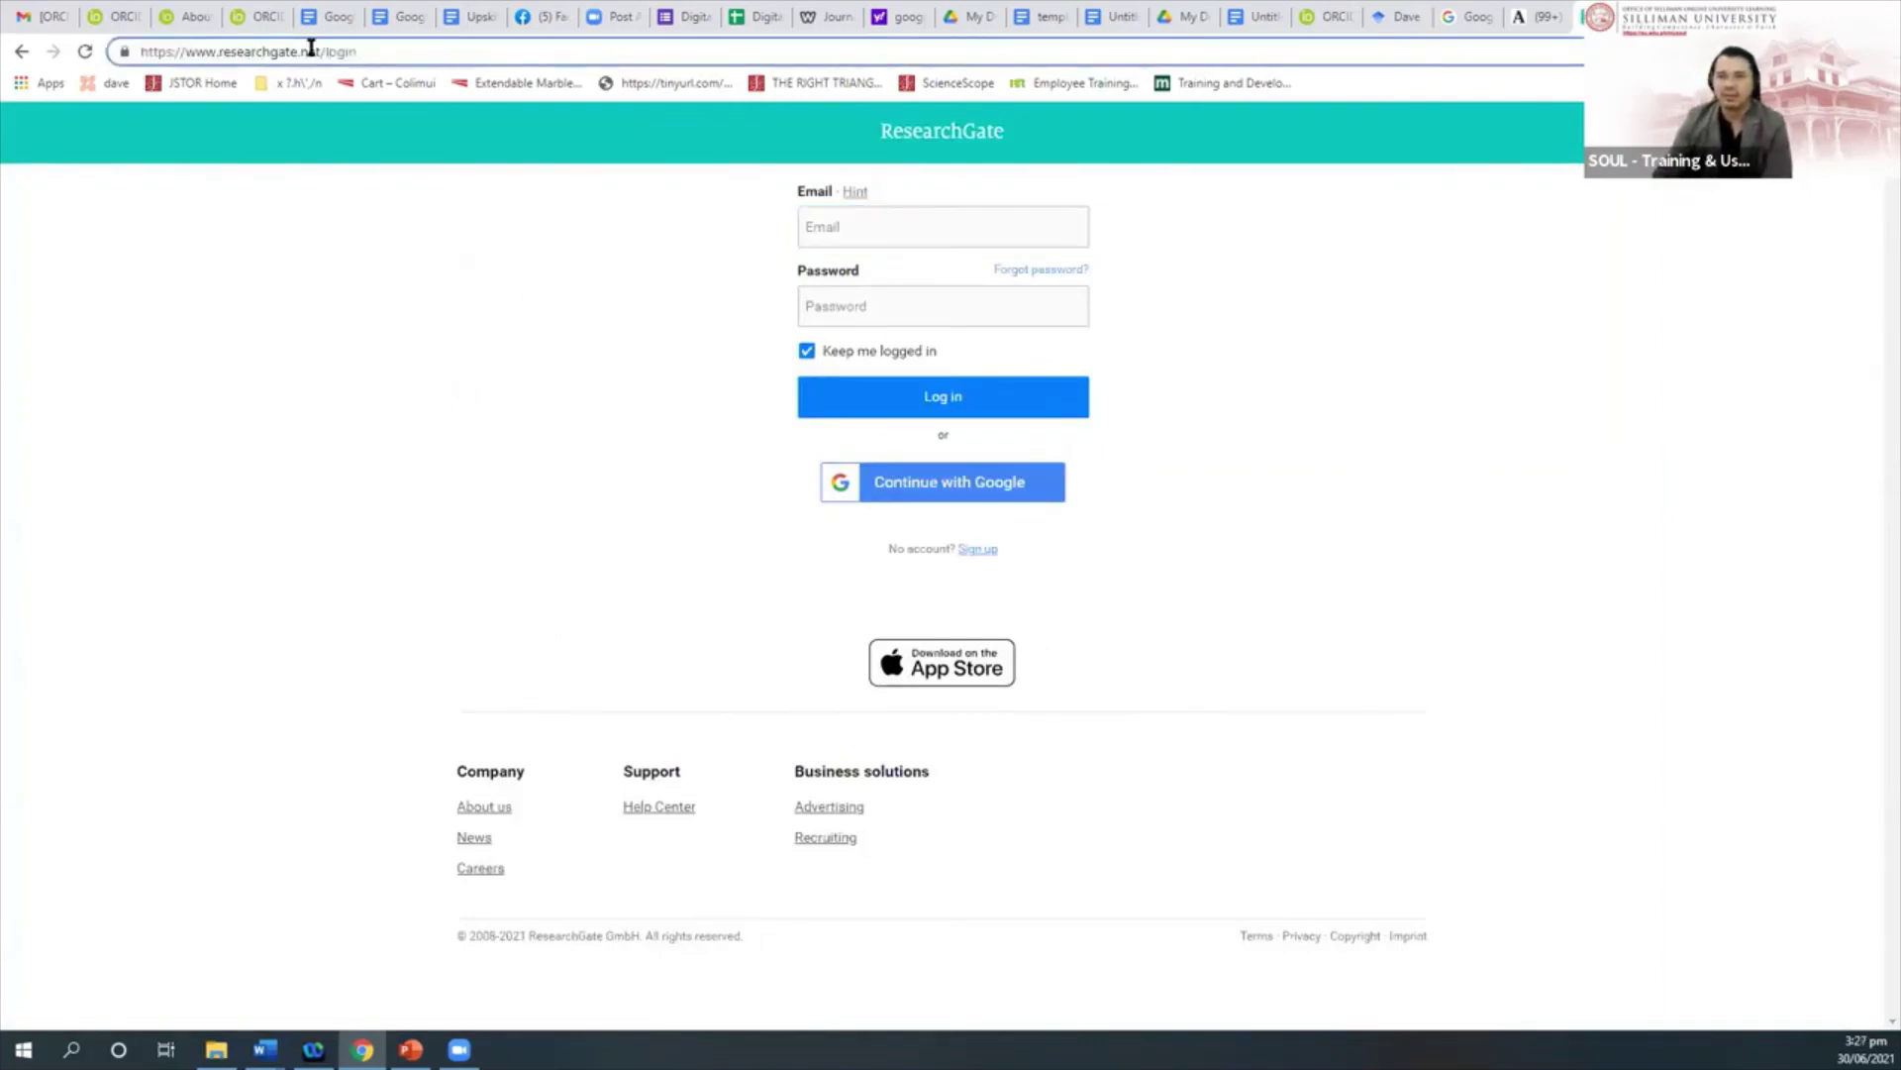
left_click_drag(325, 52, 692, 105)
key("BackSpace")
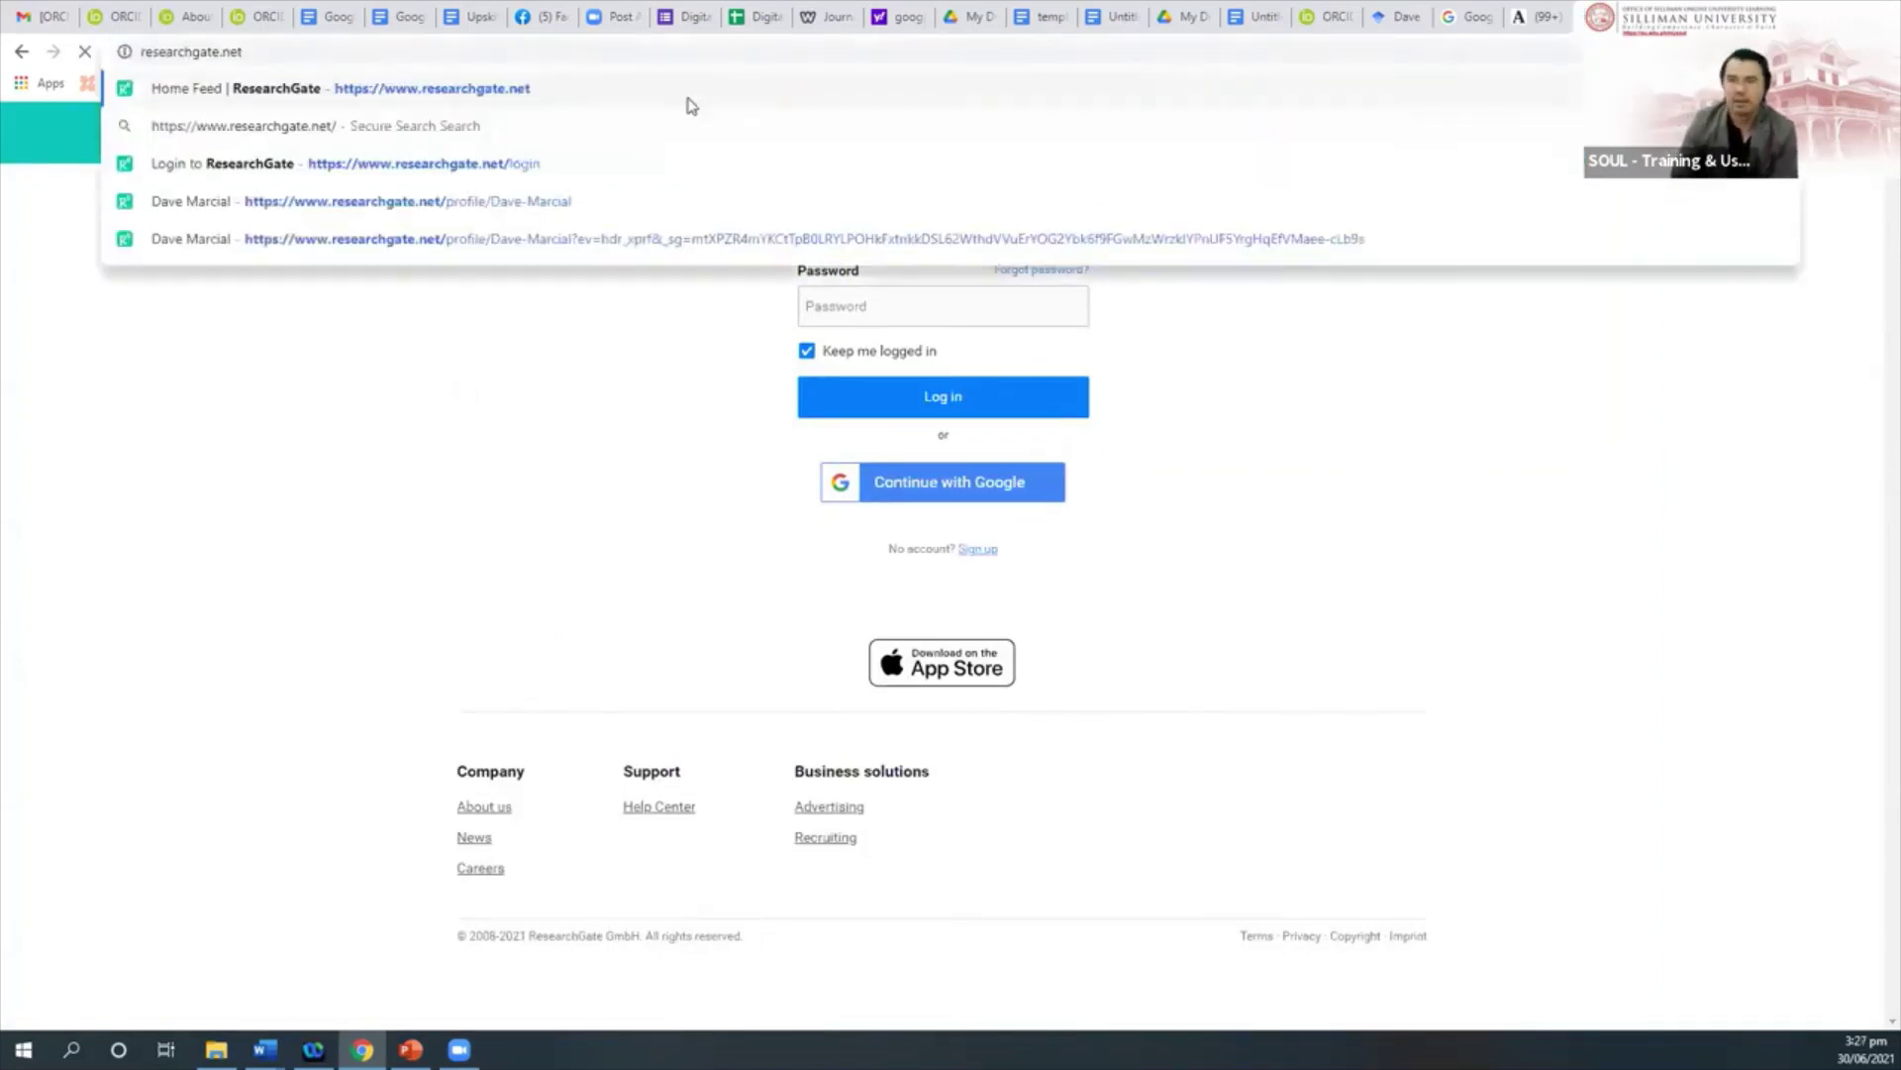
key("Return")
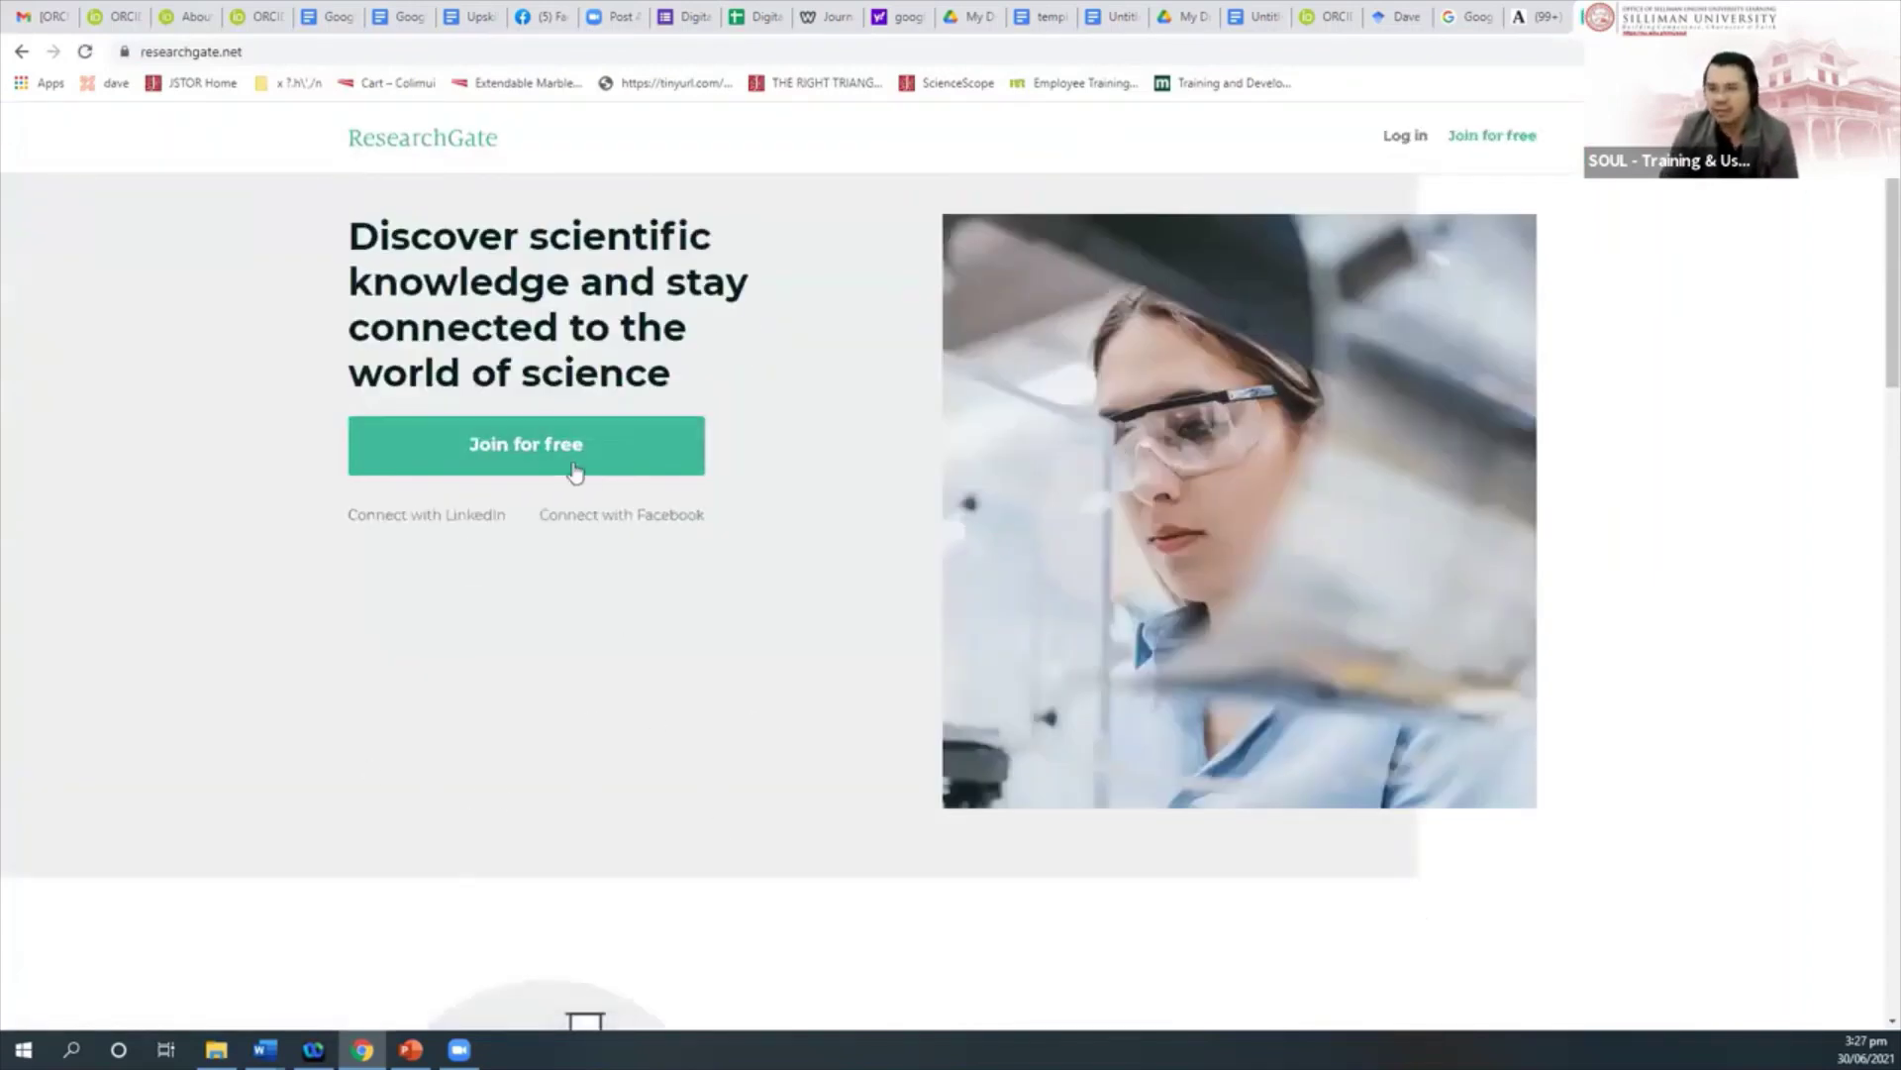
scroll(579, 594, "down", 2)
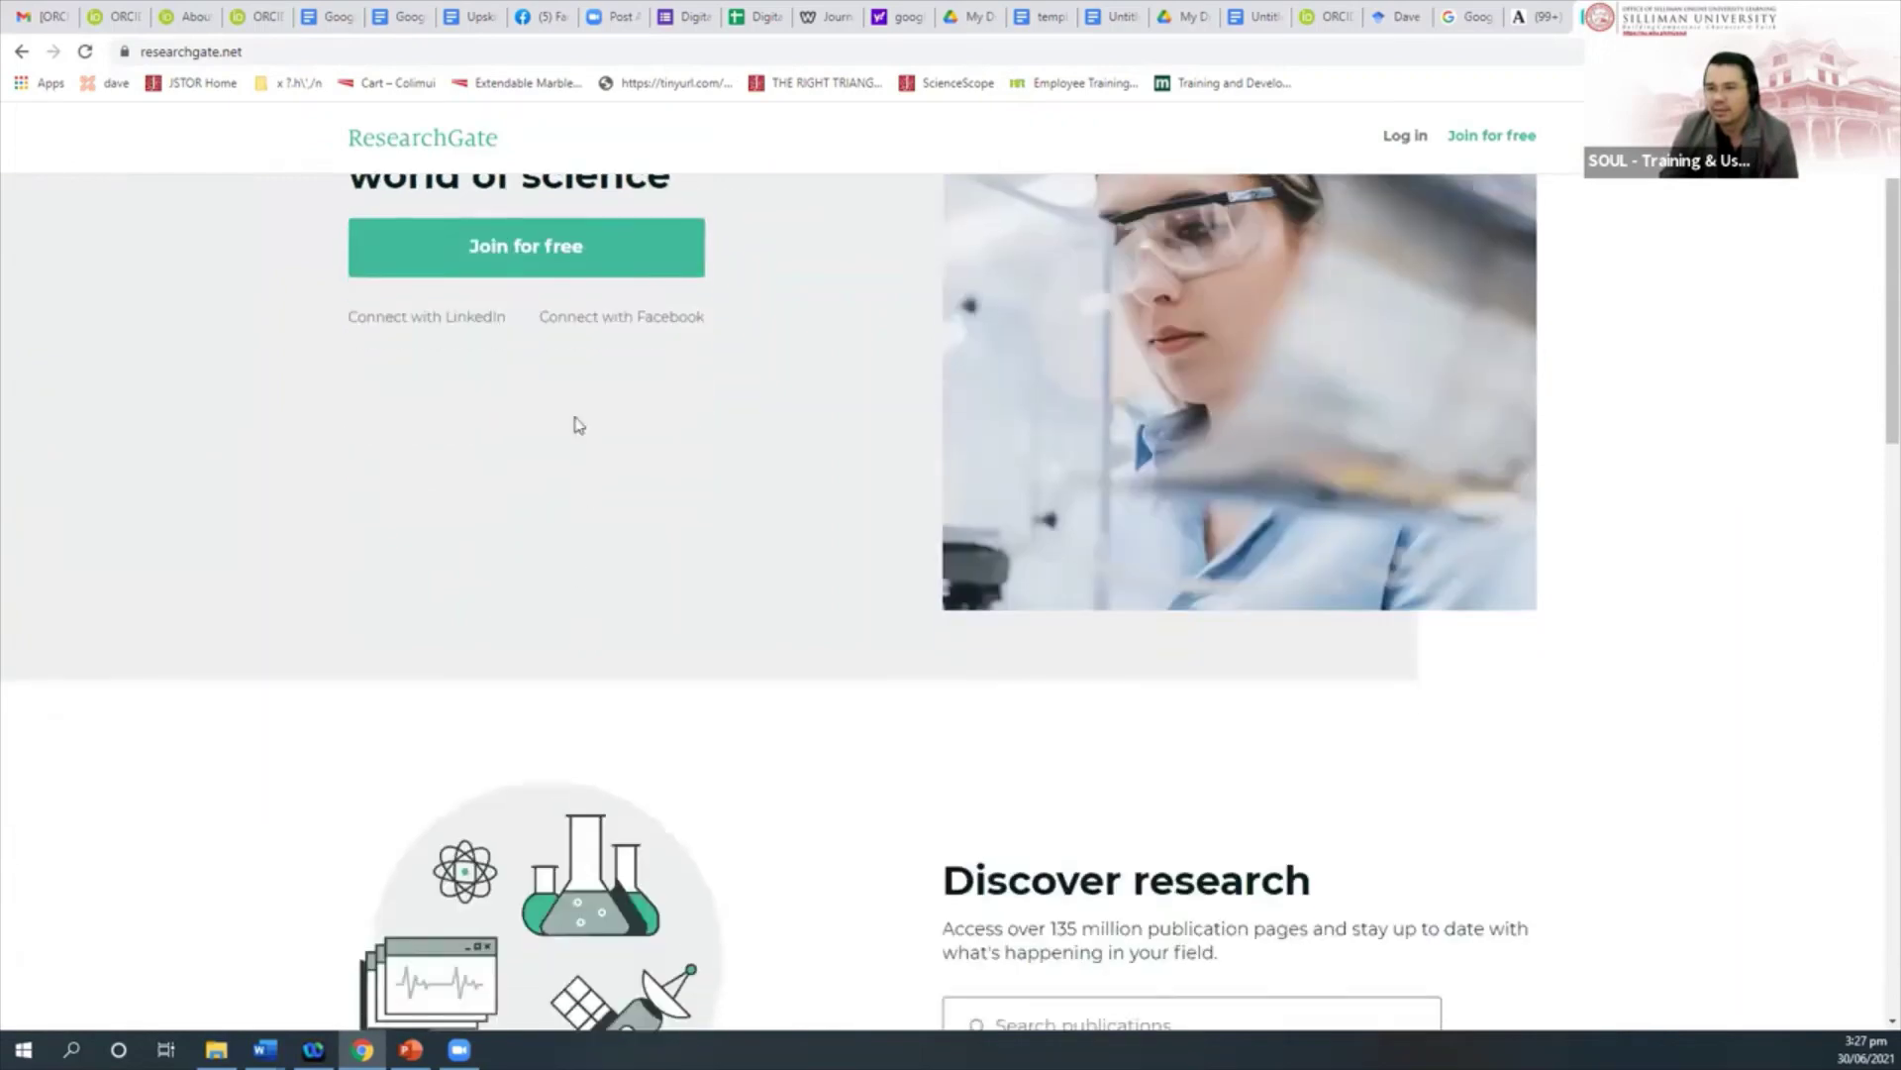
scroll(578, 488, "up", 2)
scroll(585, 729, "down", 3)
scroll(591, 729, "down", 2)
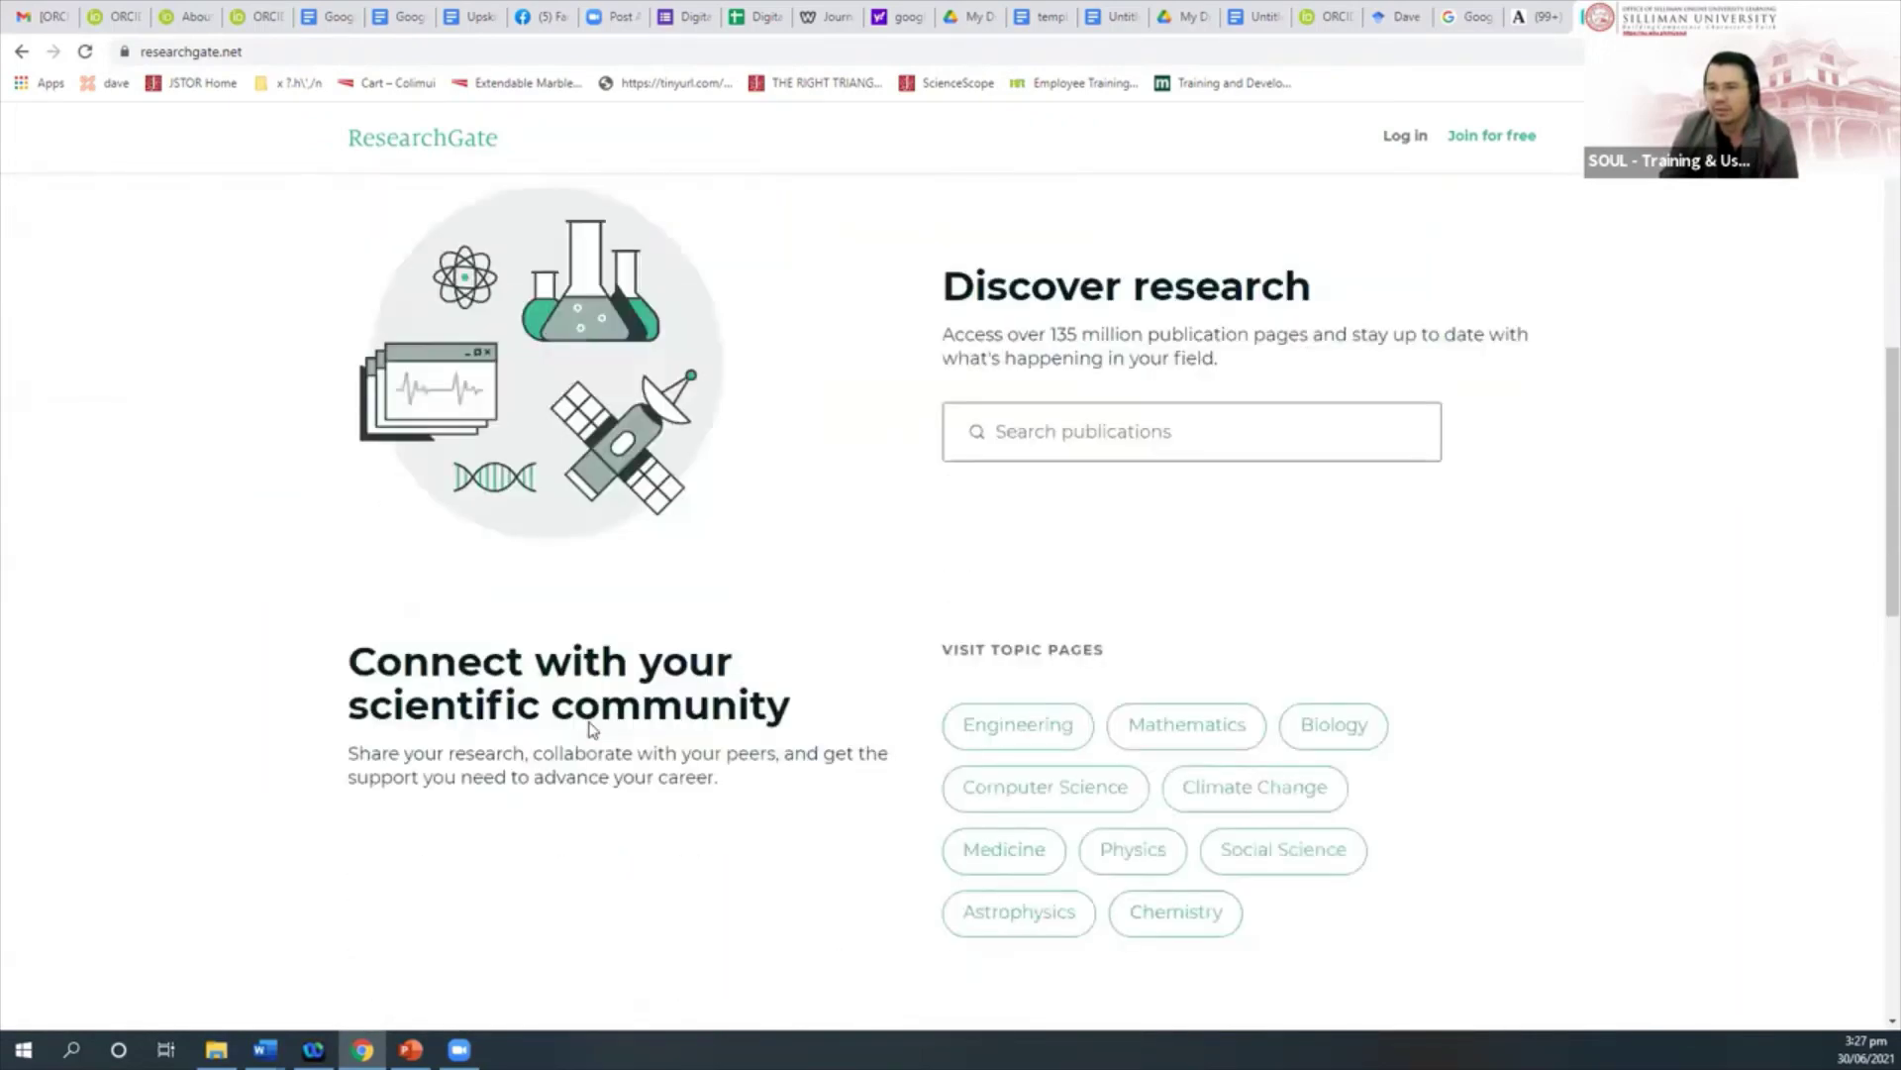
scroll(714, 623, "down", 2)
scroll(850, 531, "down", 3)
scroll(852, 565, "down", 3)
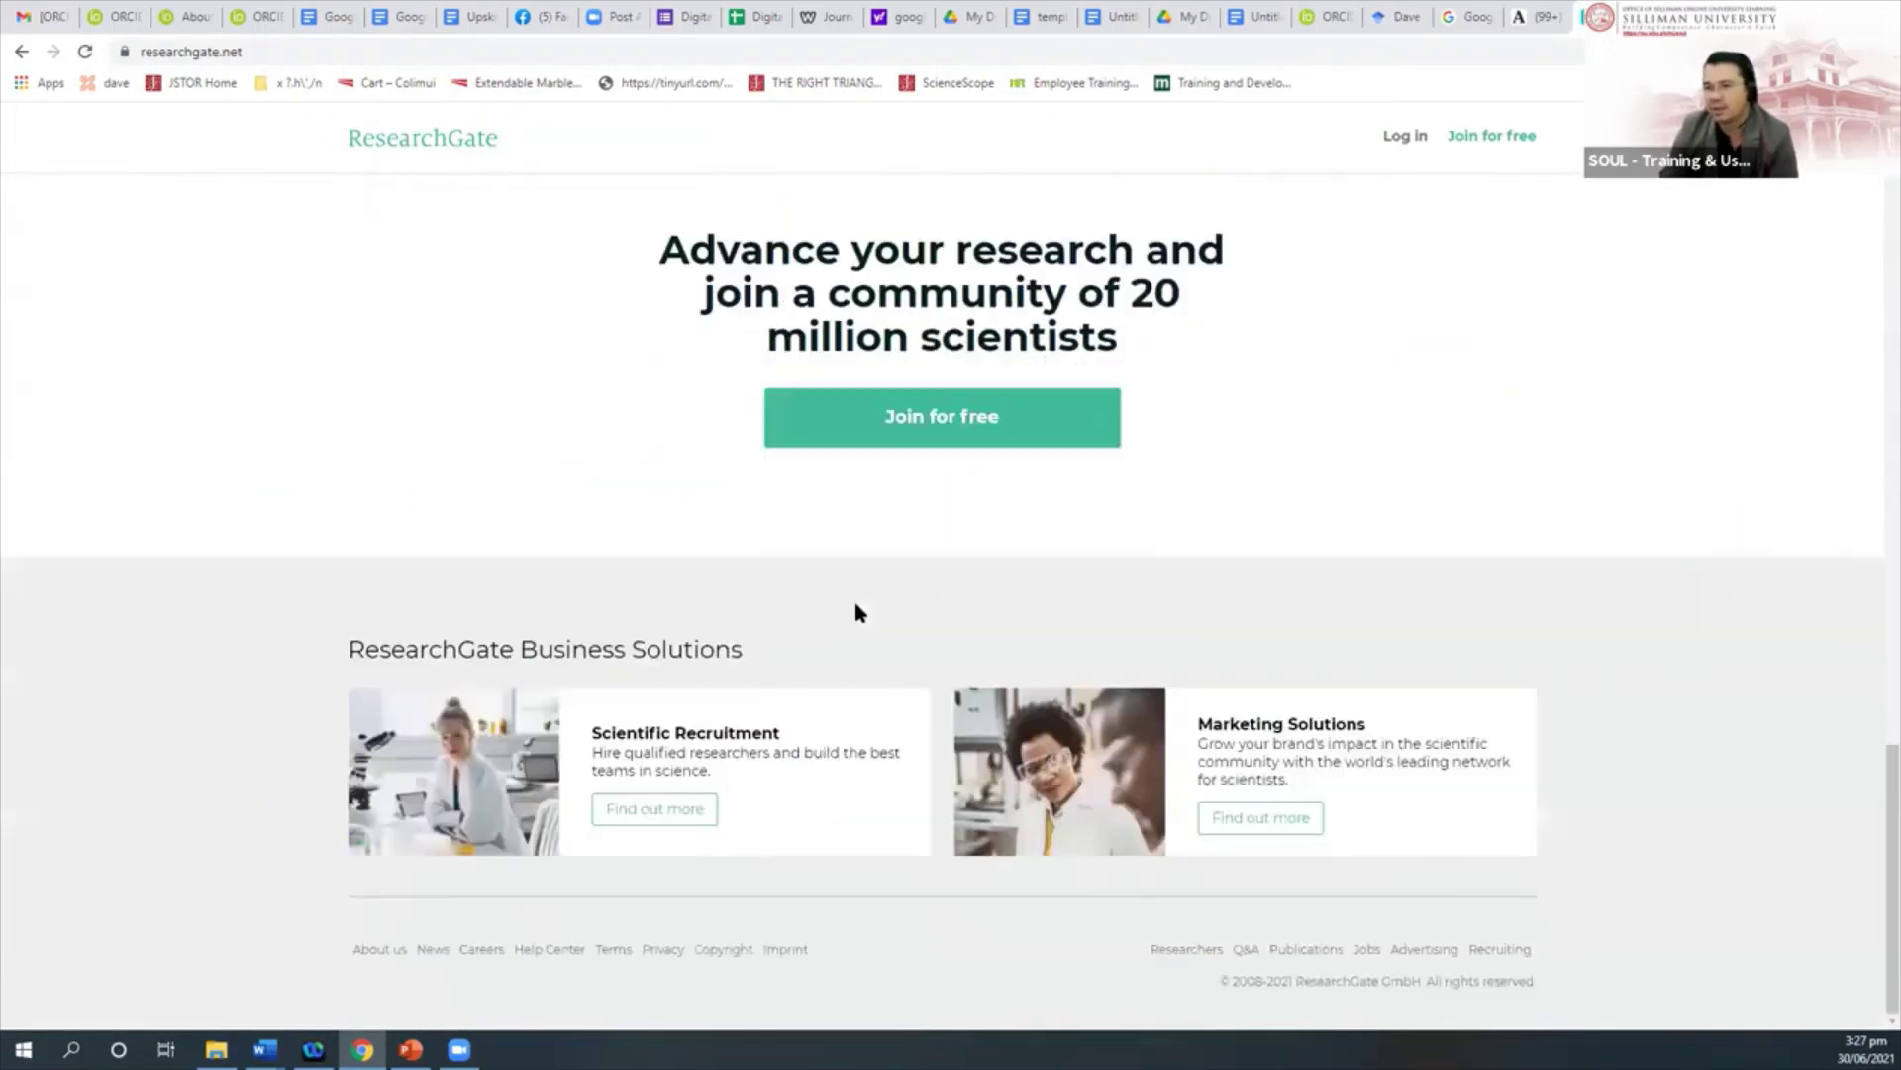
scroll(853, 607, "up", 5)
scroll(848, 624, "up", 3)
scroll(841, 639, "up", 3)
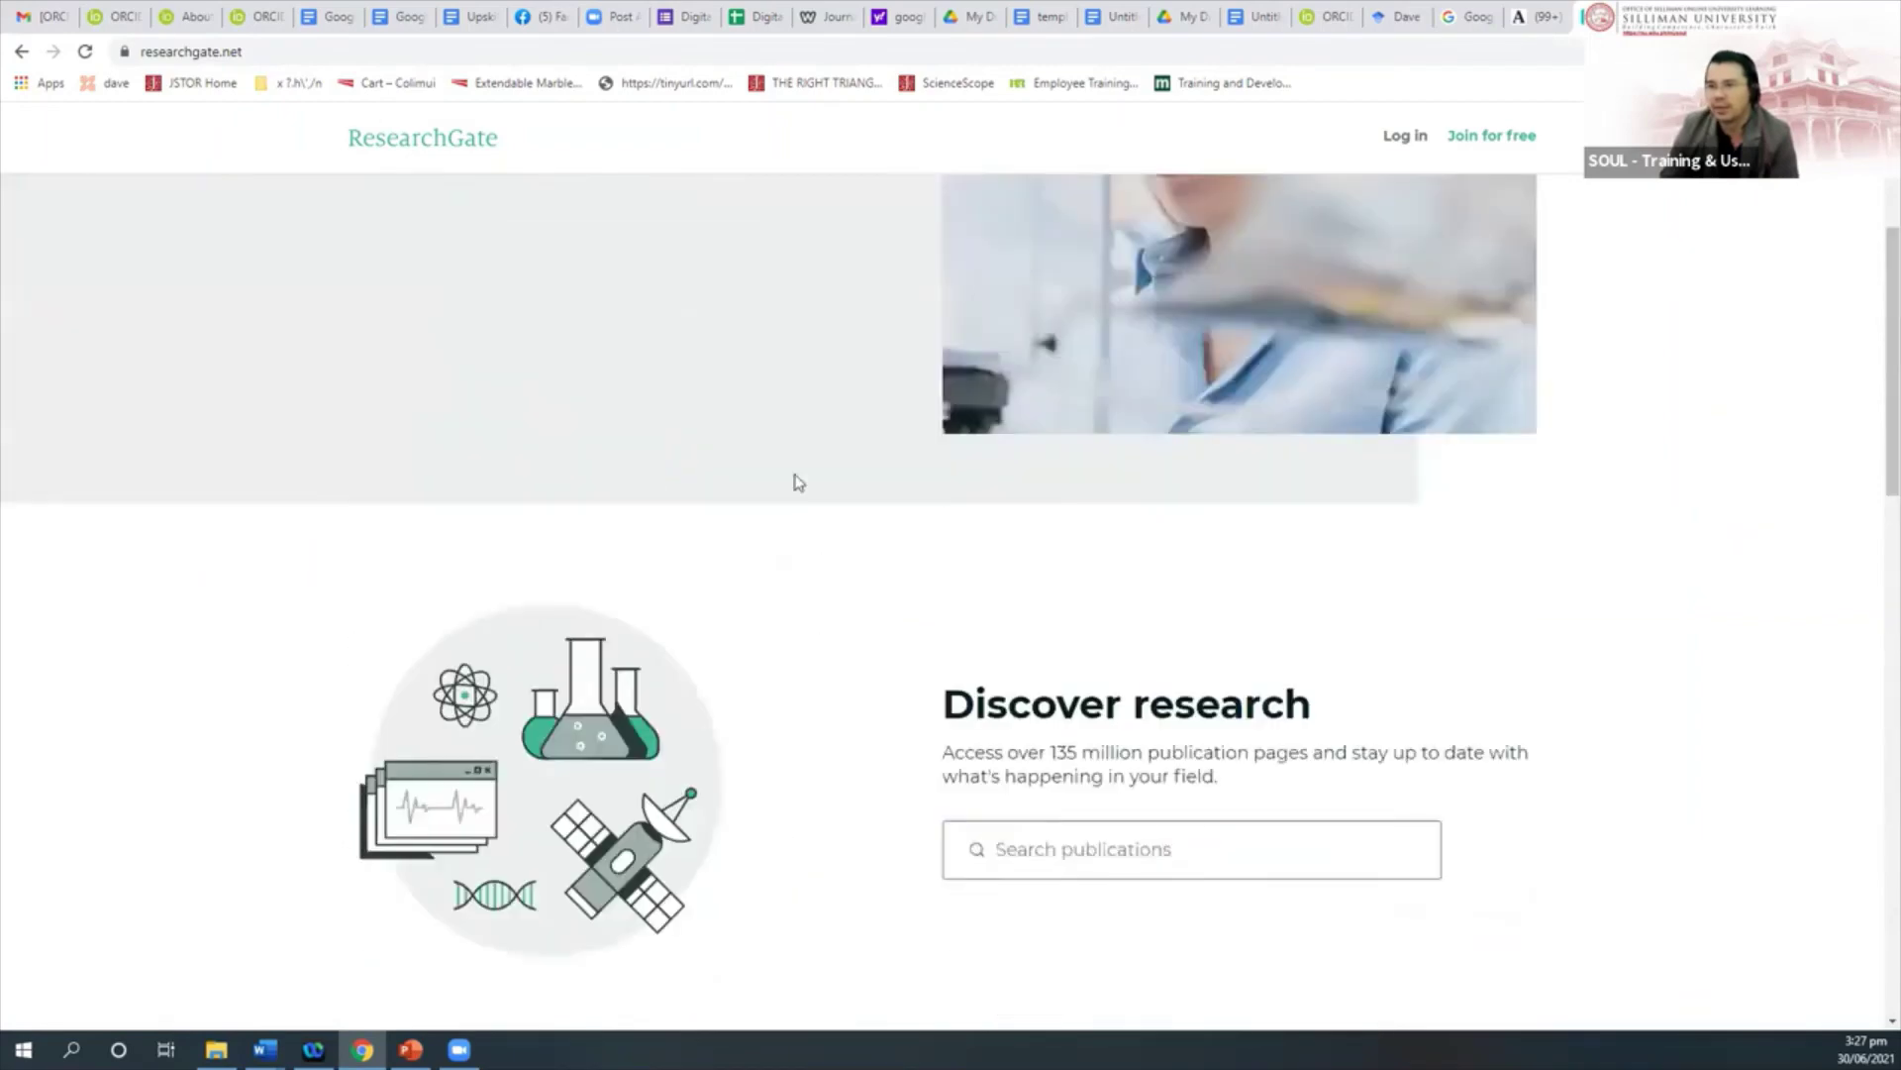
scroll(793, 481, "up", 3)
left_click(550, 460)
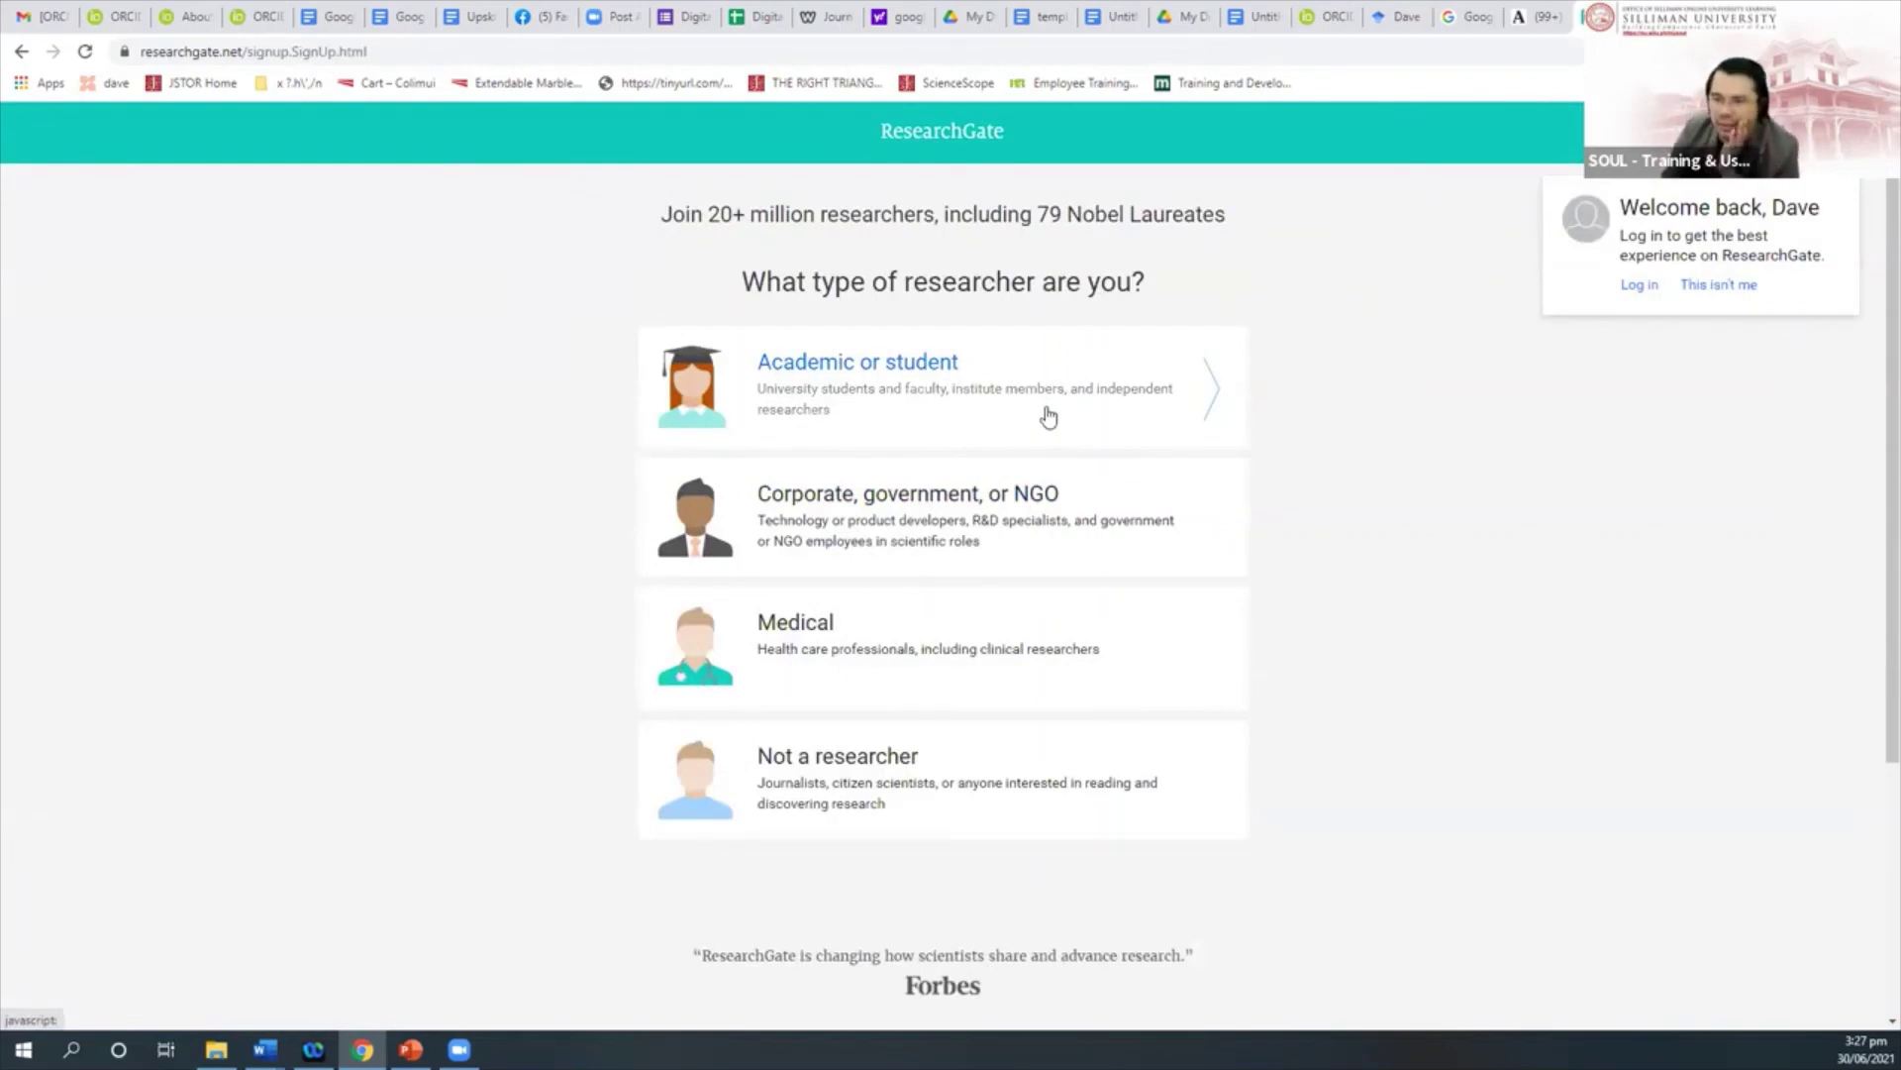
Choose 'Academic or student' as the researcher type
left_click(940, 385)
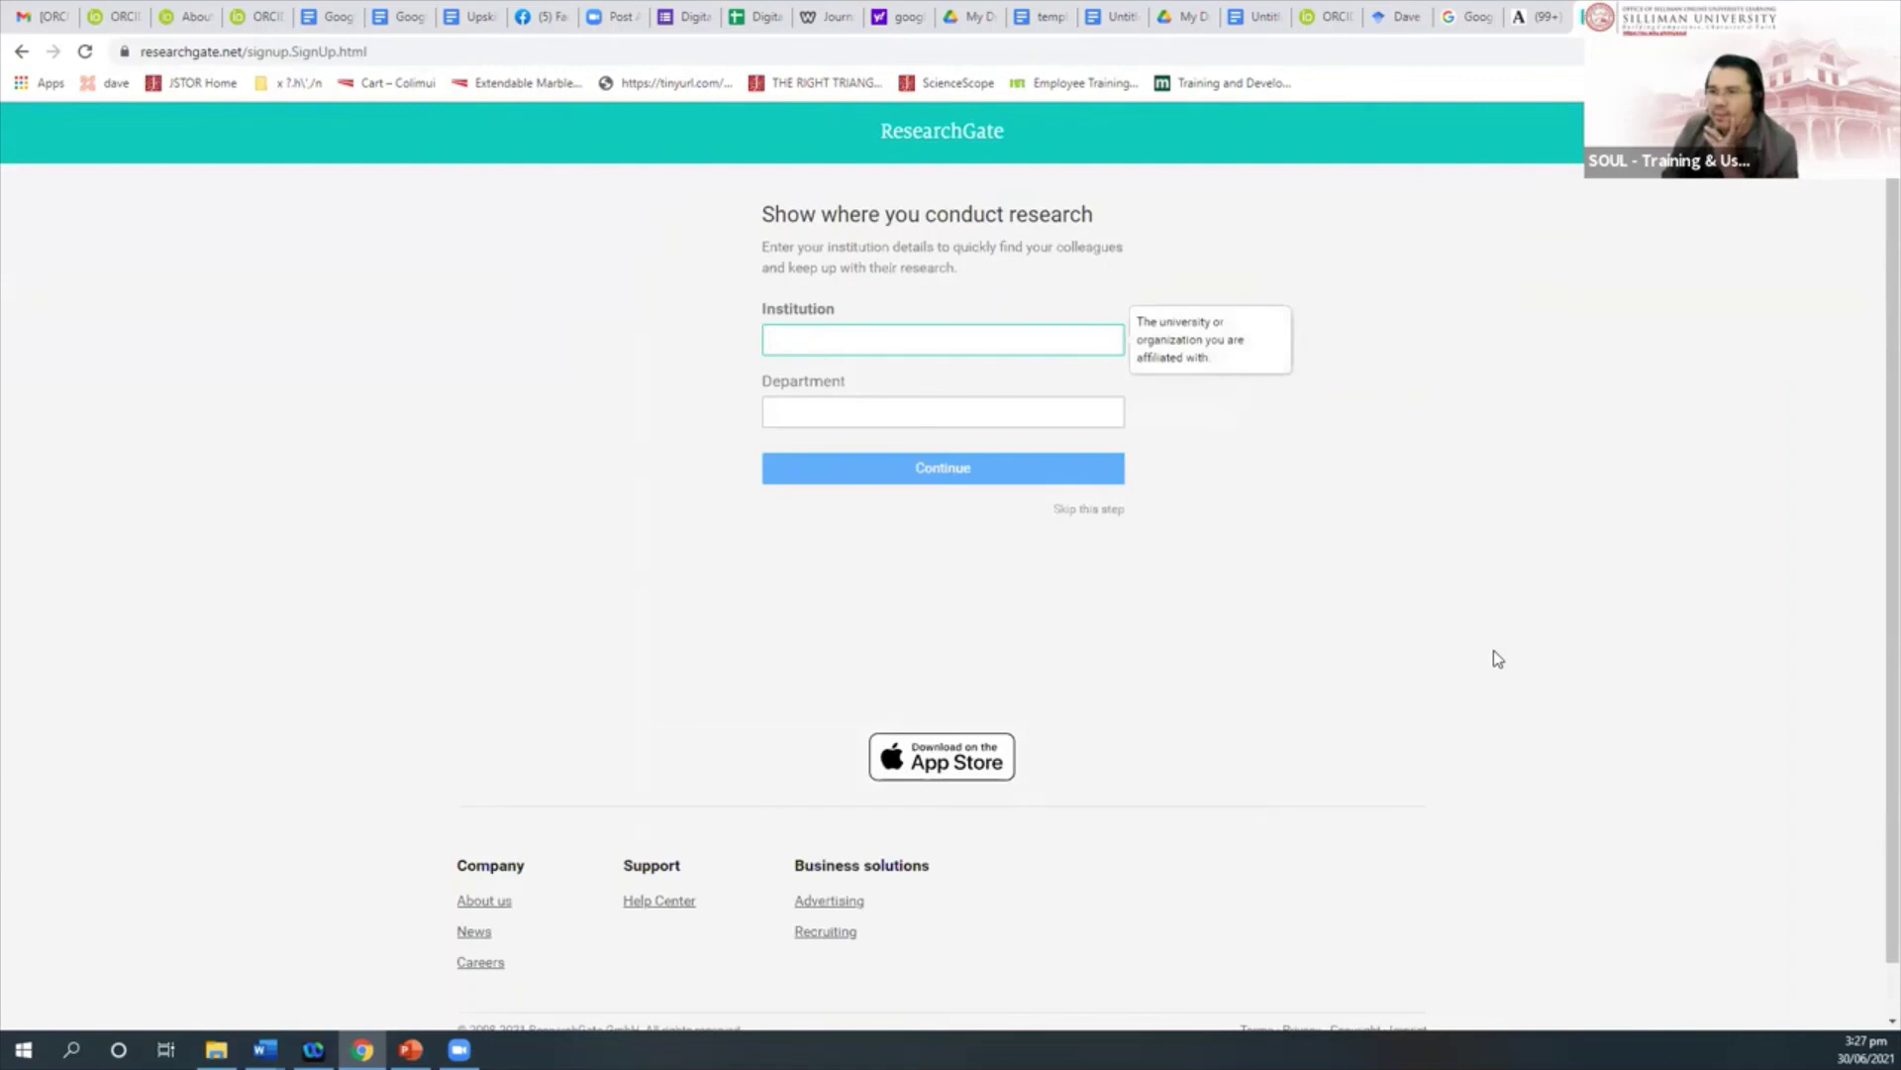